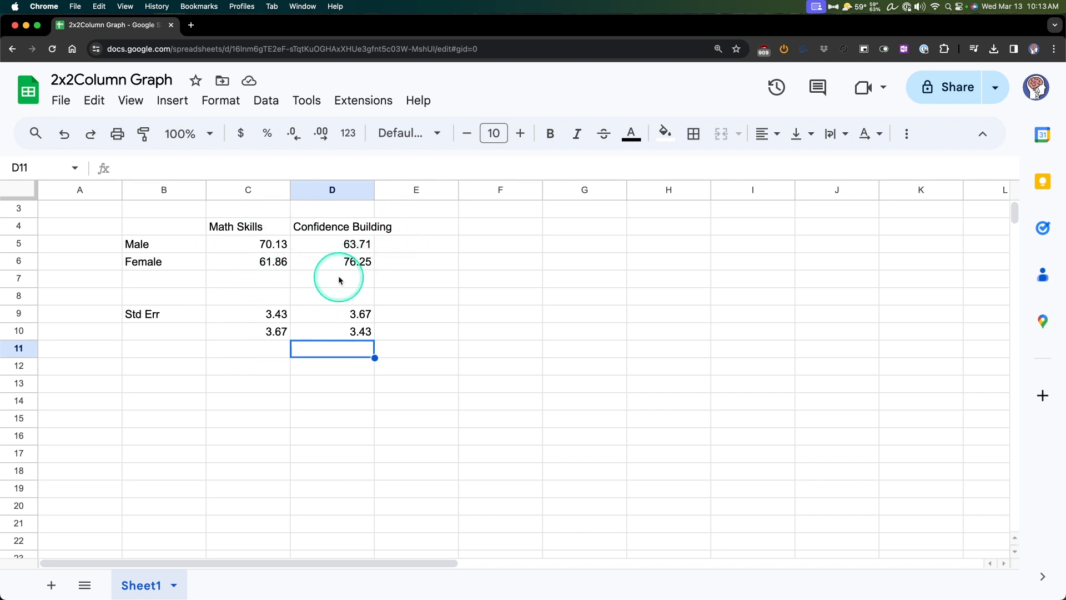
Insert a column chart from cells B4:D6 and place it, reduced in size, below the data table.
{"action": "left_click_drag", "start_coordinate": [197, 227], "coordinate": [336, 261]}
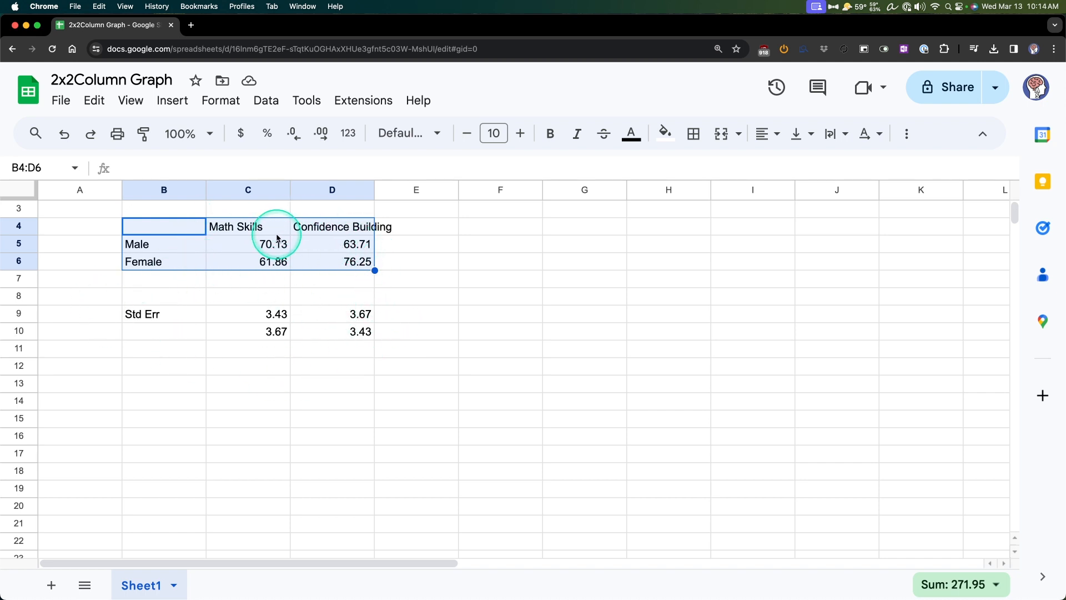
{"action": "left_click", "coordinate": [171, 102]}
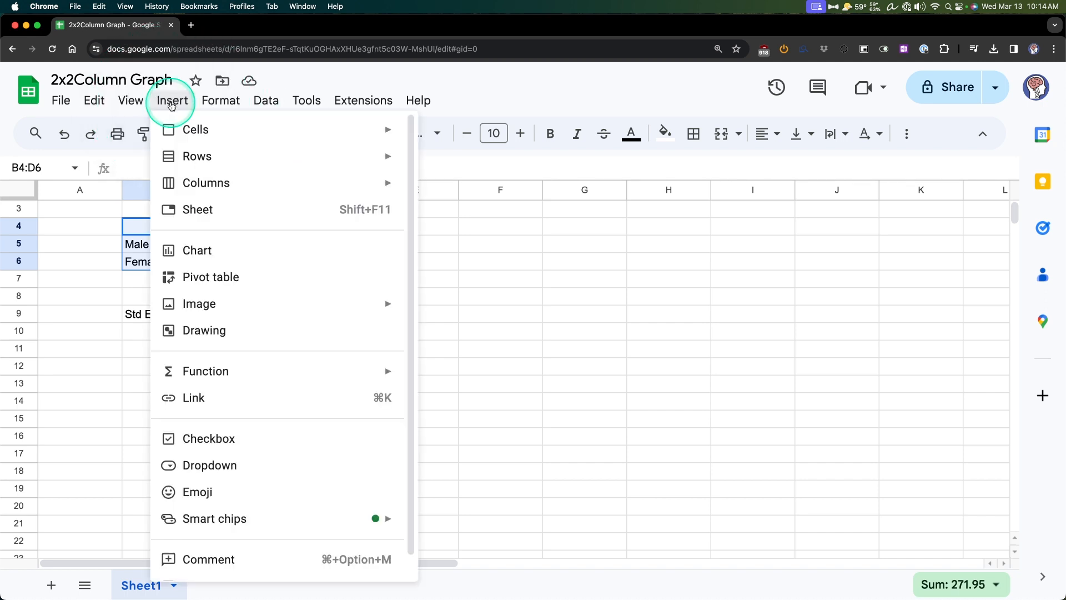
{"action": "left_click", "coordinate": [195, 254]}
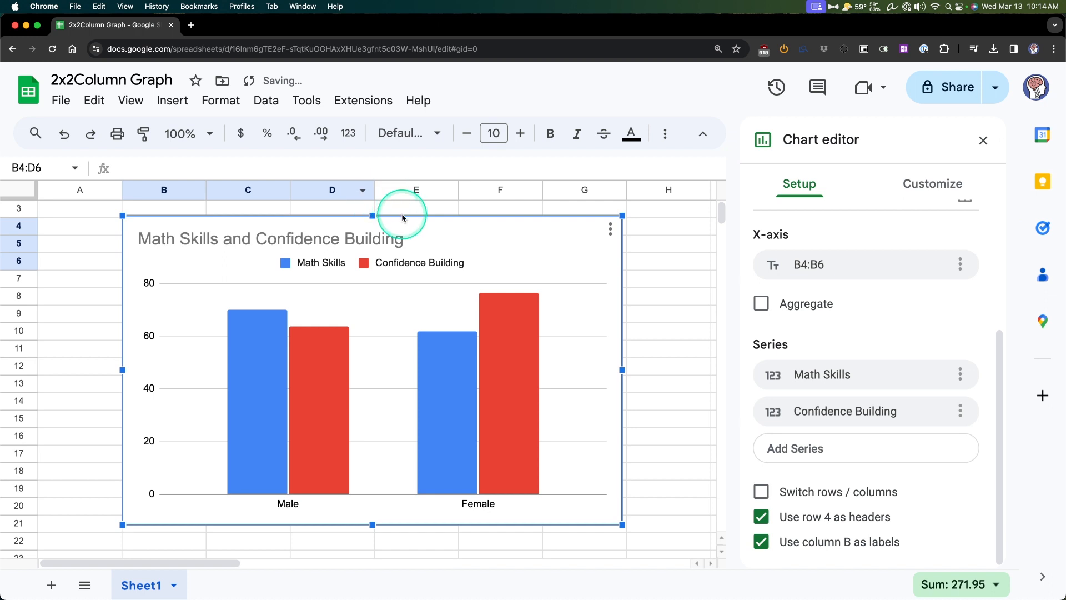
{"action": "left_click_drag", "start_coordinate": [402, 218], "coordinate": [449, 302]}
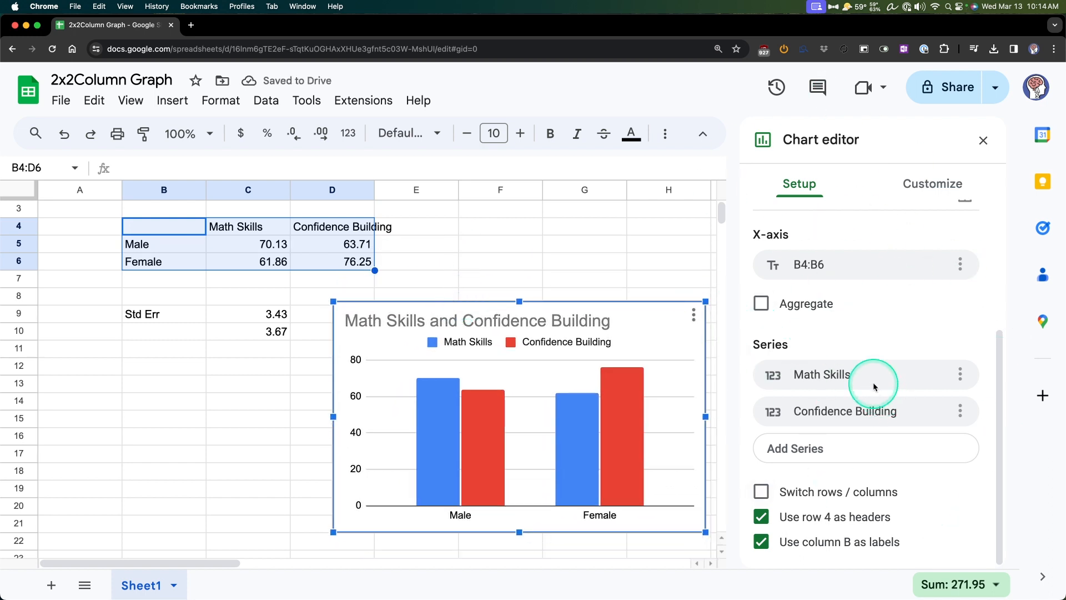
Examine the available chart types for this data, from line and column to map and other charts, keeping the column chart.
{"action": "scroll", "coordinate": [944, 305], "scroll_direction": "up", "scroll_amount": 4}
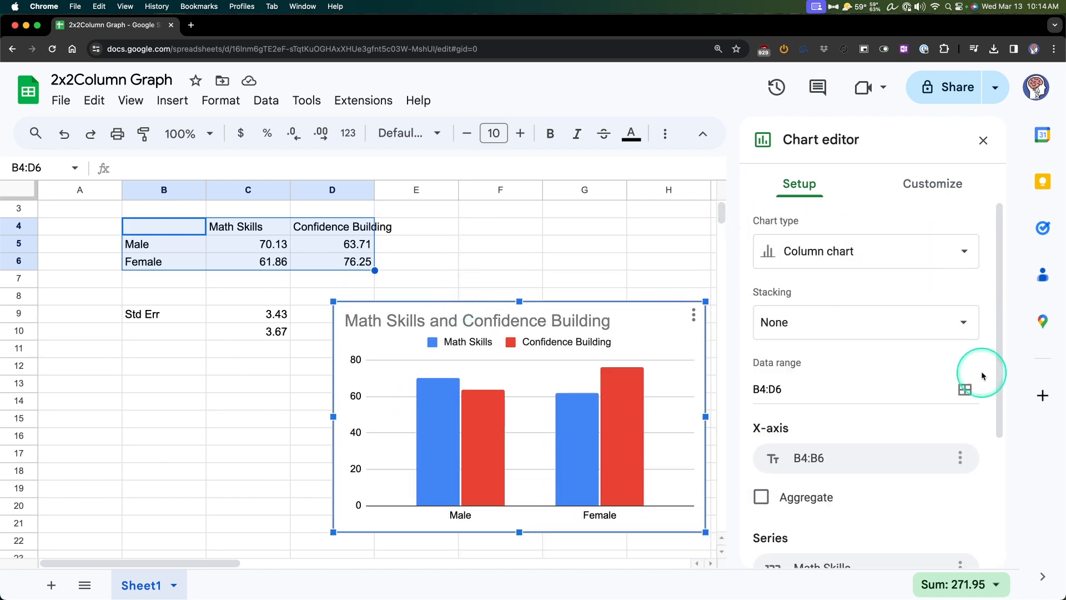
{"action": "left_click", "coordinate": [952, 259]}
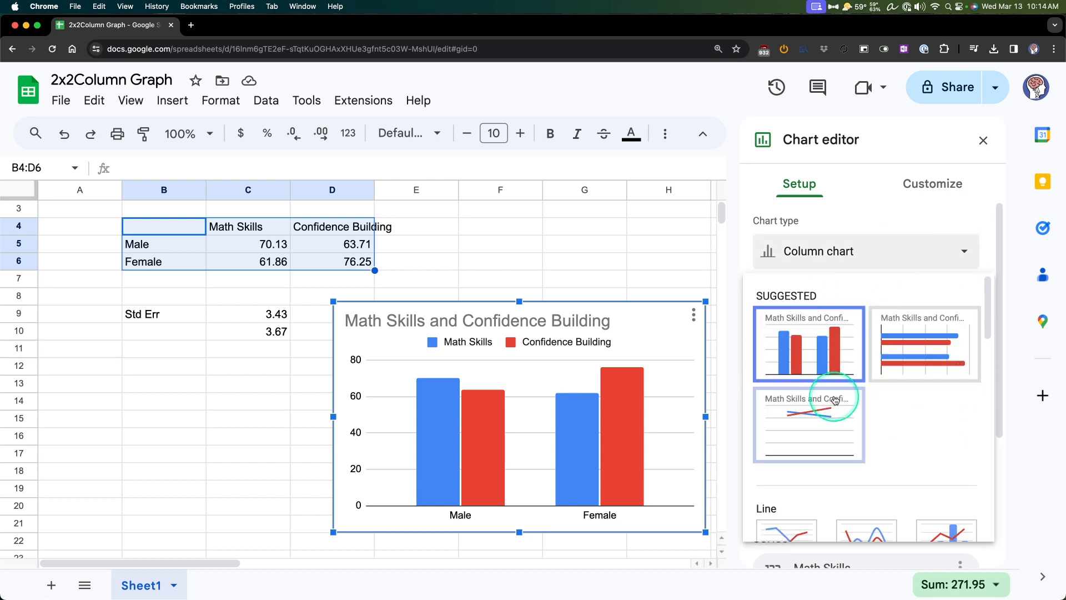
{"action": "scroll", "coordinate": [913, 325], "scroll_direction": "down", "scroll_amount": 1}
{"action": "scroll", "coordinate": [912, 325], "scroll_direction": "up", "scroll_amount": 1}
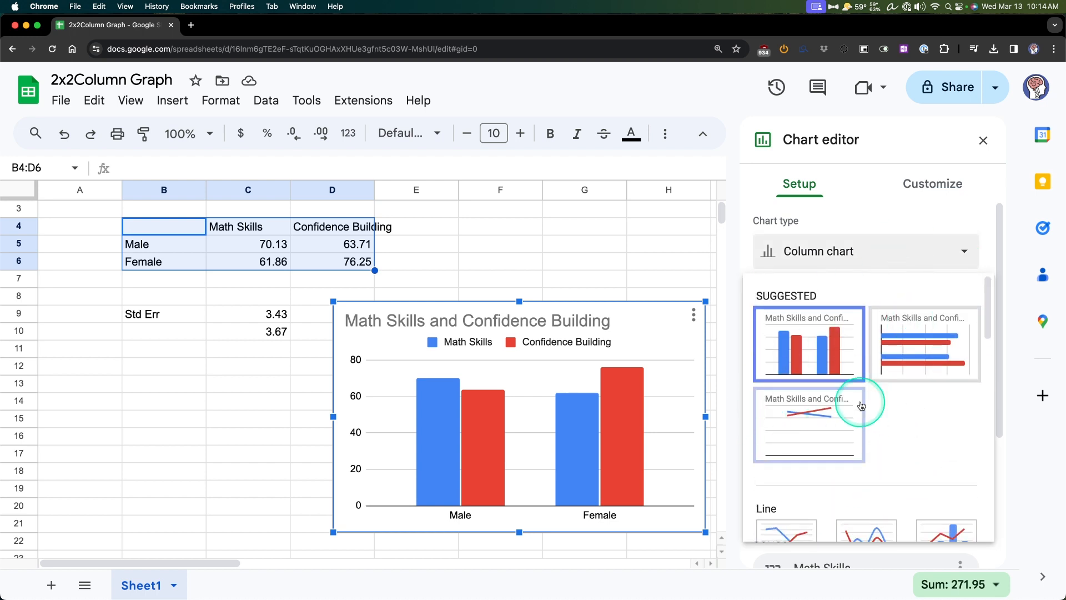
{"action": "scroll", "coordinate": [861, 383], "scroll_direction": "down", "scroll_amount": 2}
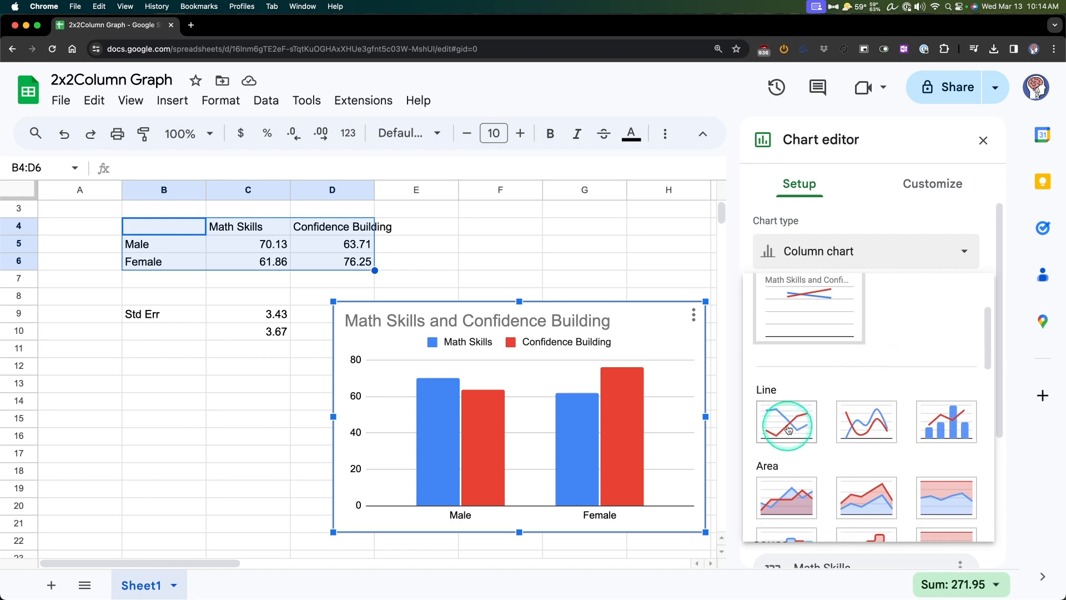
{"action": "scroll", "coordinate": [832, 422], "scroll_direction": "down", "scroll_amount": 4}
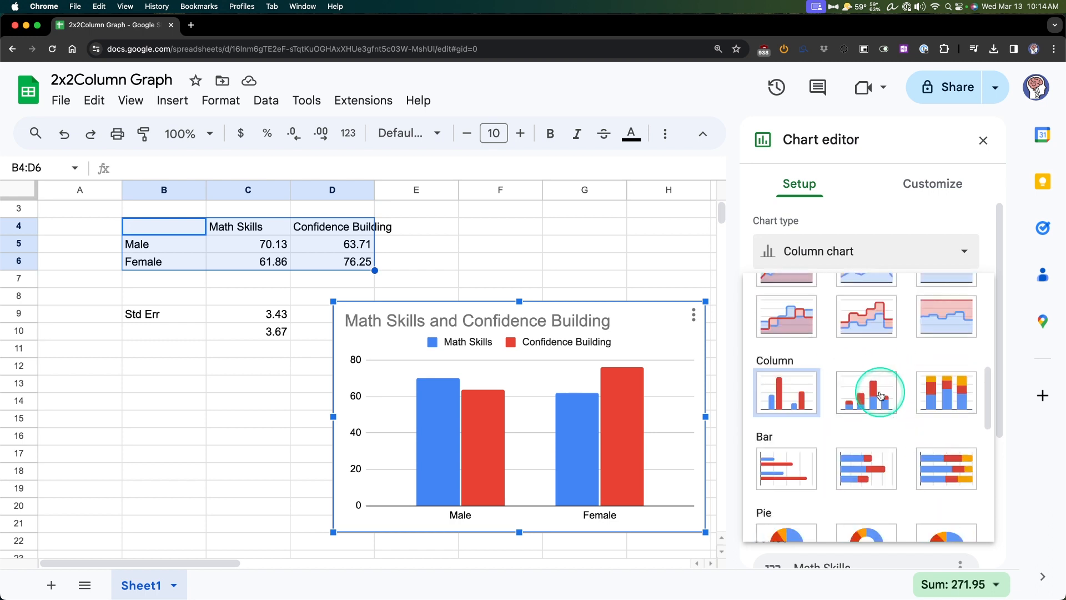
{"action": "scroll", "coordinate": [880, 396], "scroll_direction": "down", "scroll_amount": 1}
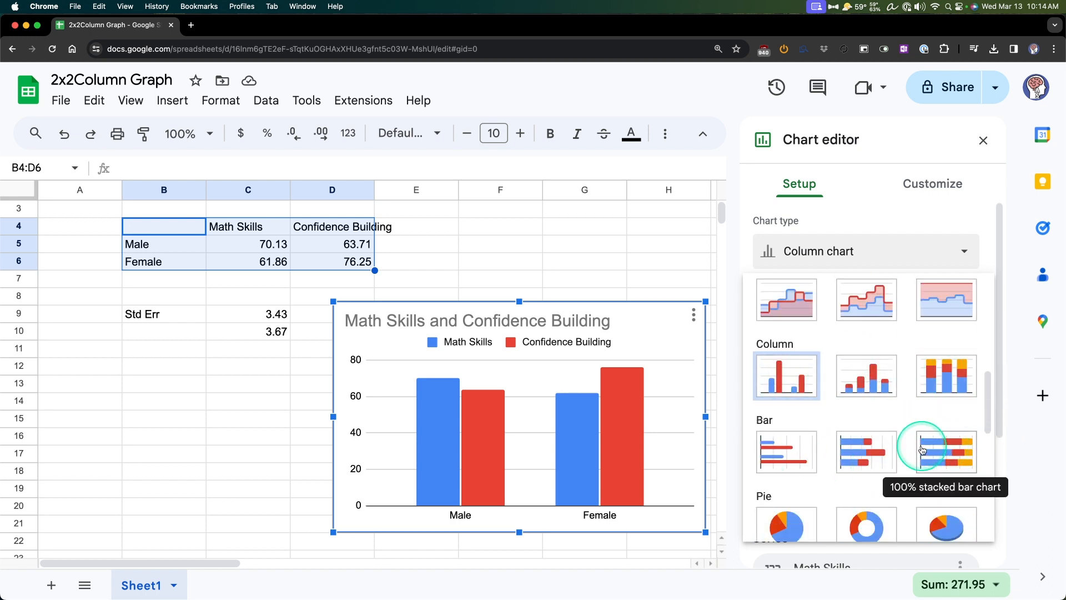
{"action": "scroll", "coordinate": [855, 400], "scroll_direction": "down", "scroll_amount": 1}
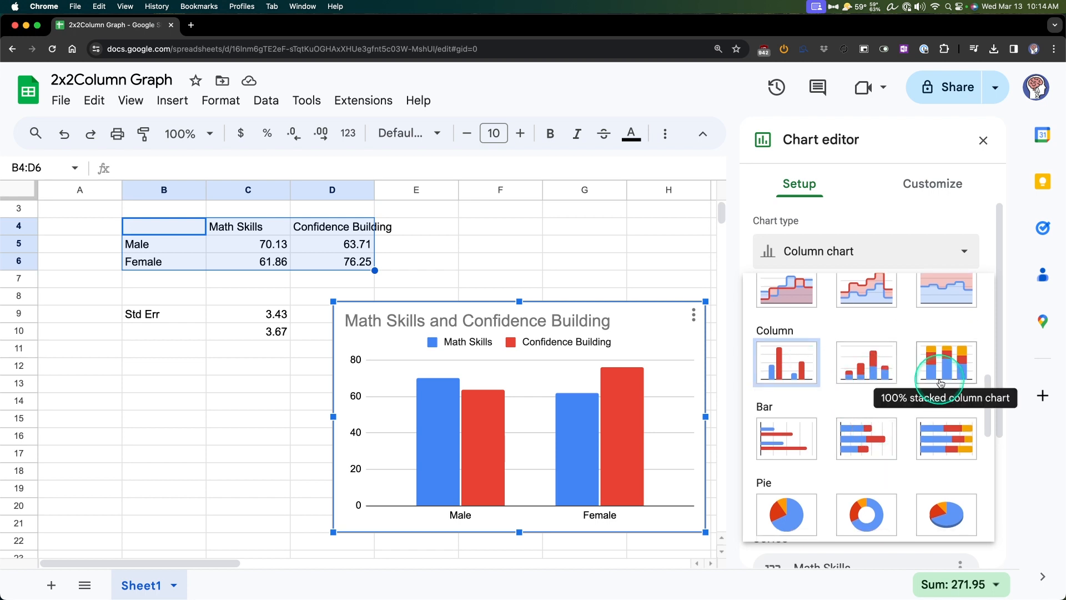
{"action": "scroll", "coordinate": [844, 400], "scroll_direction": "down", "scroll_amount": 2}
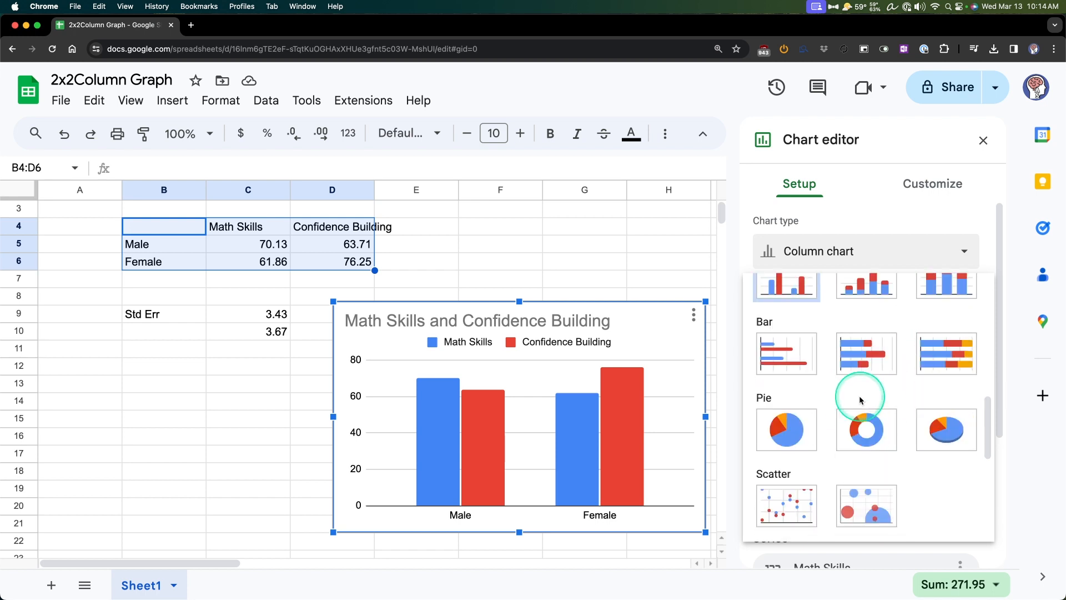
{"action": "scroll", "coordinate": [840, 428], "scroll_direction": "down", "scroll_amount": 4}
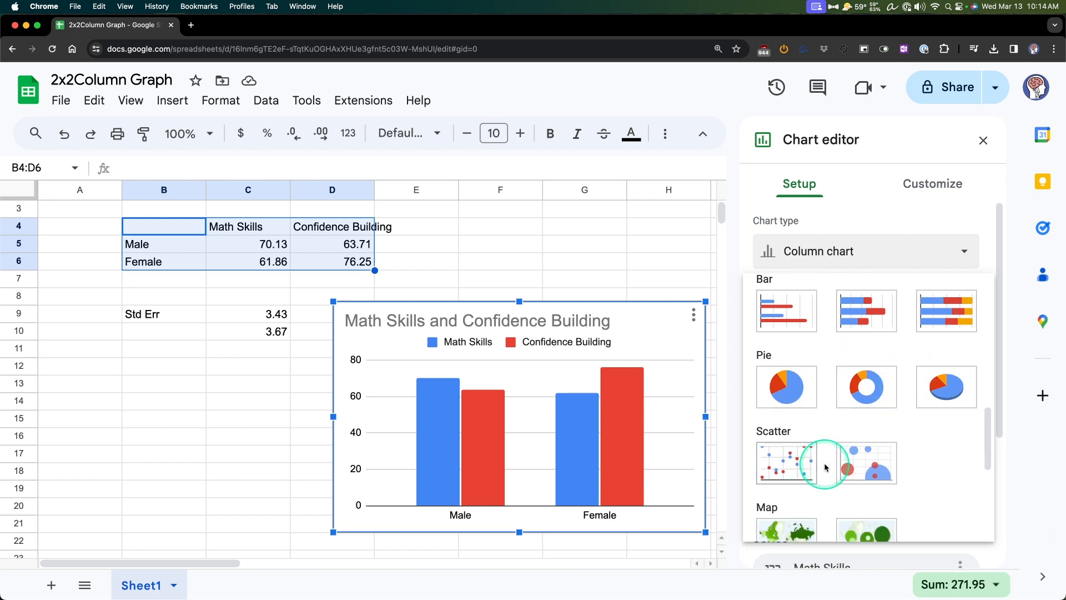
{"action": "scroll", "coordinate": [910, 427], "scroll_direction": "down", "scroll_amount": 1}
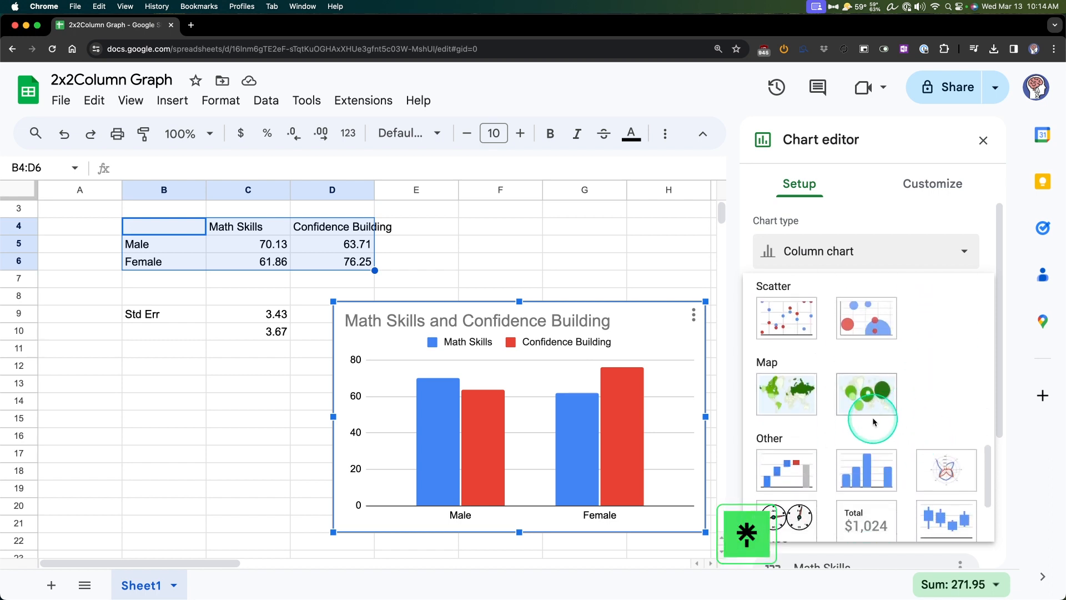
{"action": "scroll", "coordinate": [897, 409], "scroll_direction": "down", "scroll_amount": 2}
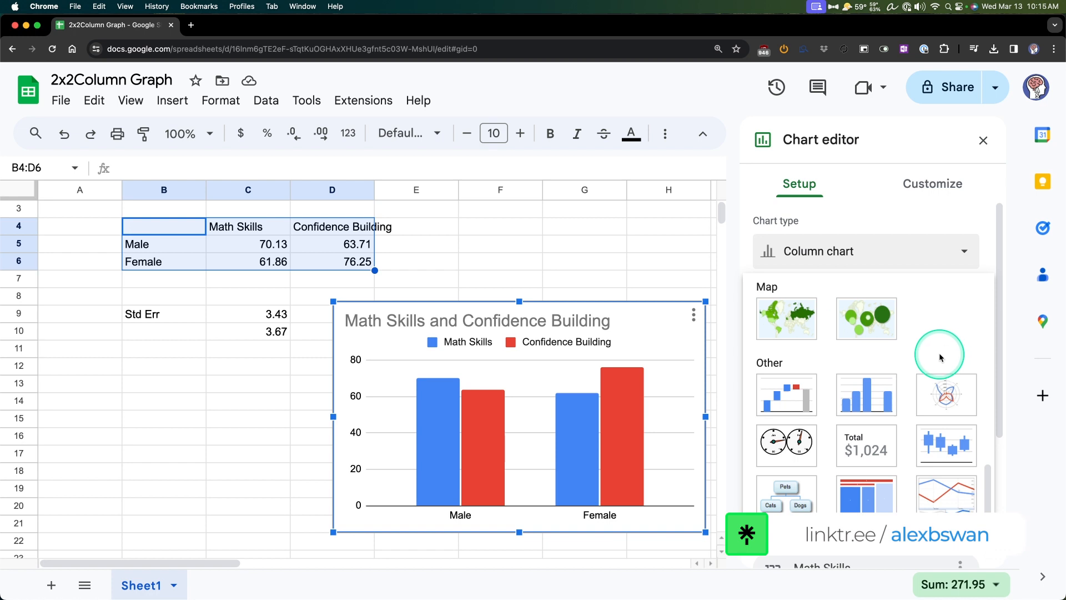
{"action": "scroll", "coordinate": [938, 351], "scroll_direction": "down", "scroll_amount": 1}
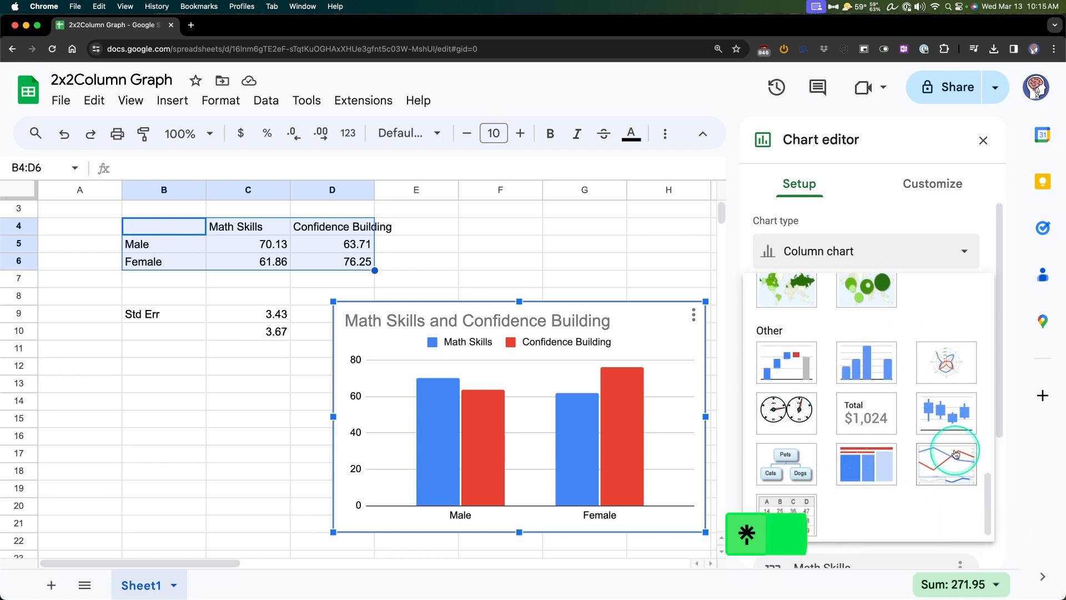
{"action": "scroll", "coordinate": [917, 491], "scroll_direction": "up", "scroll_amount": 4}
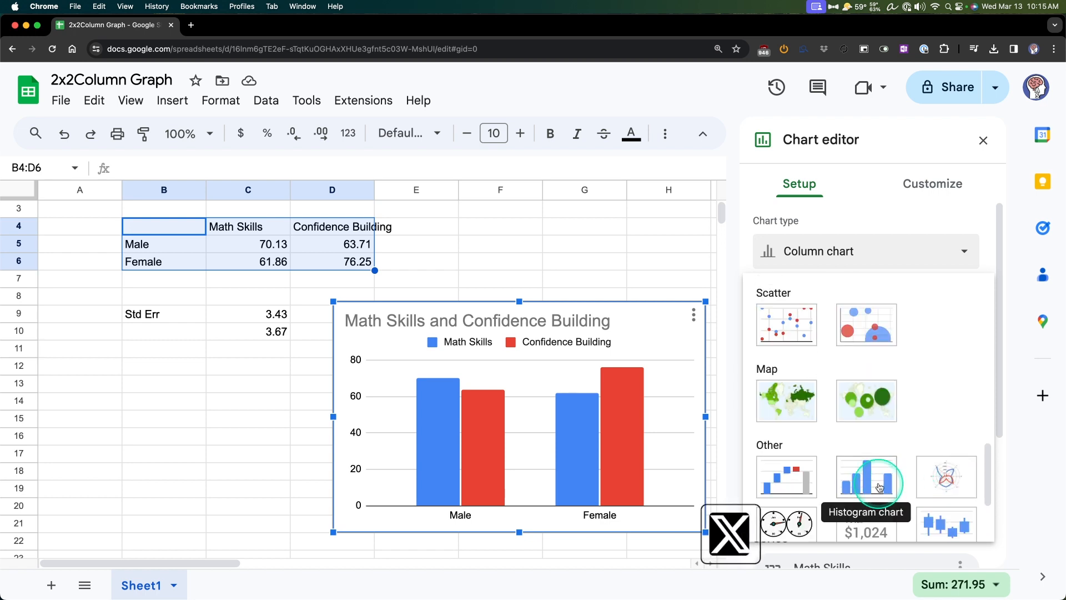
{"action": "scroll", "coordinate": [908, 460], "scroll_direction": "up", "scroll_amount": 10}
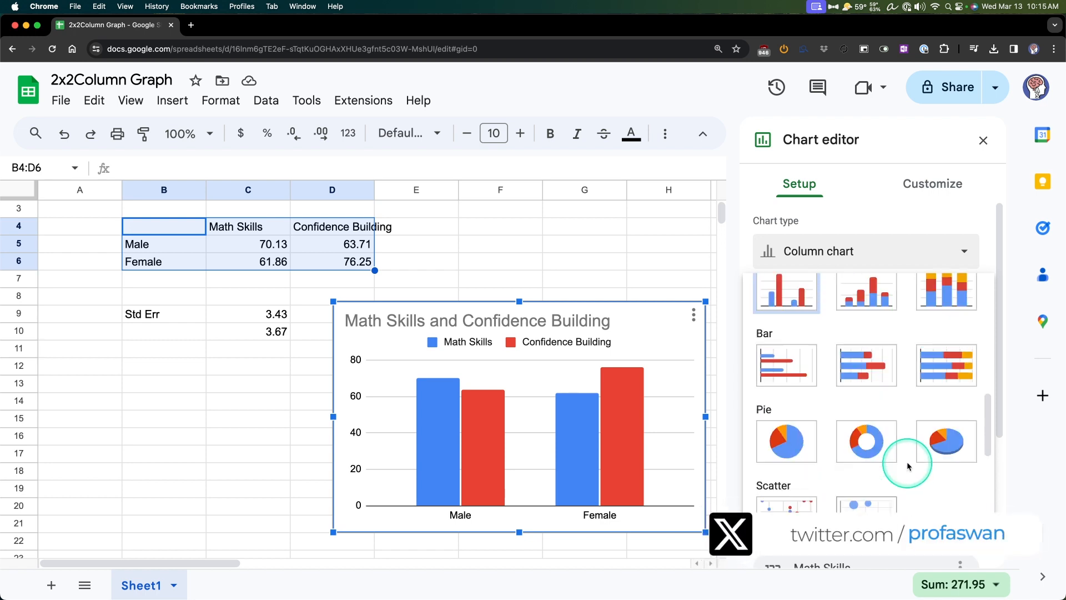
{"action": "scroll", "coordinate": [906, 461], "scroll_direction": "up", "scroll_amount": 2}
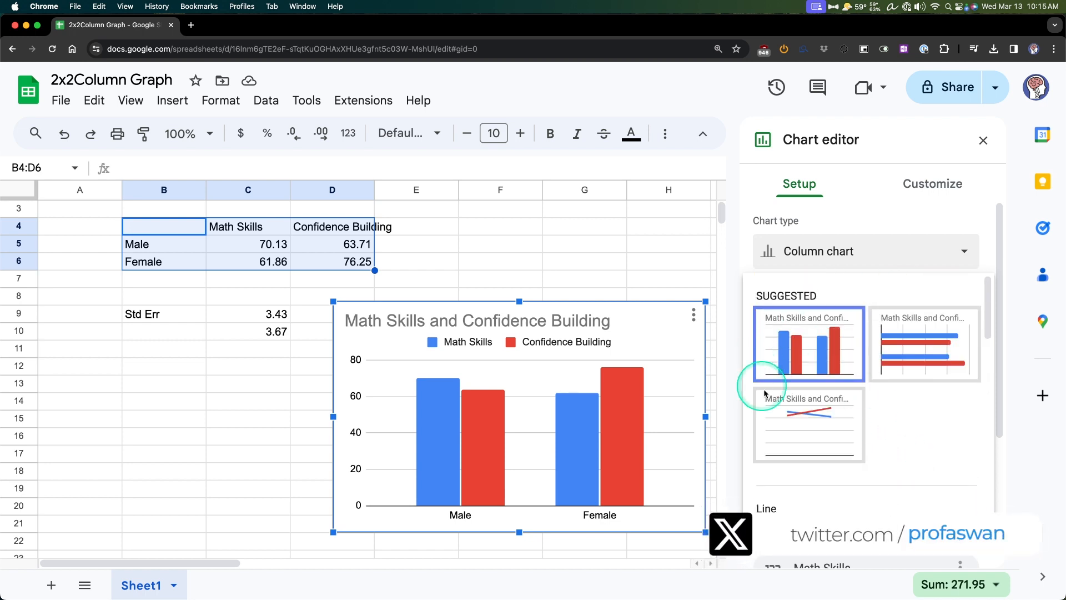
{"action": "scroll", "coordinate": [899, 388], "scroll_direction": "down", "scroll_amount": 8}
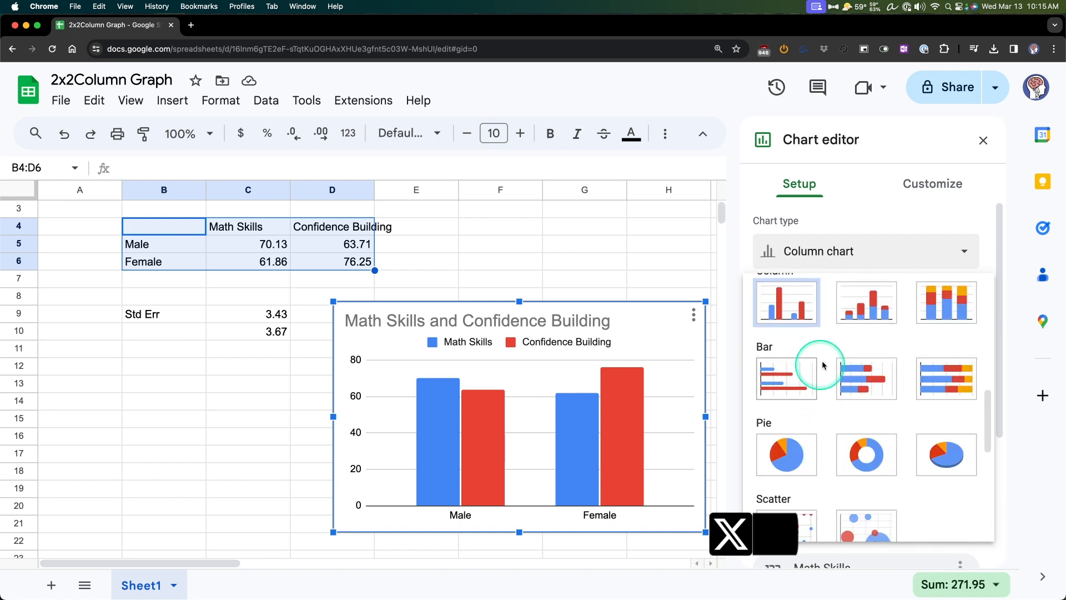
{"action": "scroll", "coordinate": [811, 339], "scroll_direction": "up", "scroll_amount": 8}
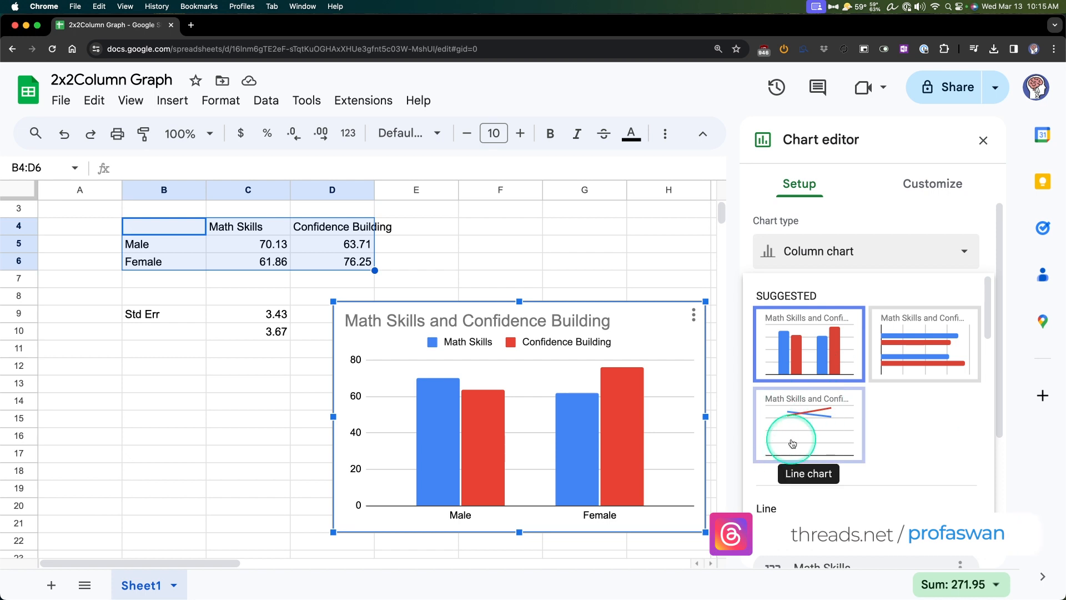
{"action": "left_click", "coordinate": [960, 258]}
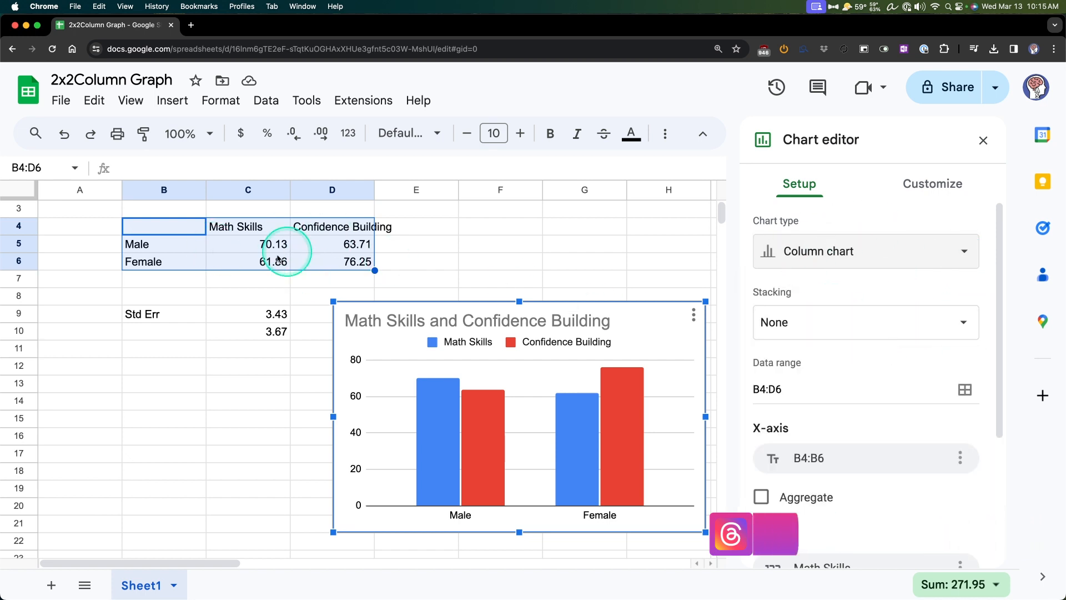
Review the chart's data range, x-axis, series, and row and column header settings.
{"action": "scroll", "coordinate": [899, 421], "scroll_direction": "down", "scroll_amount": 1}
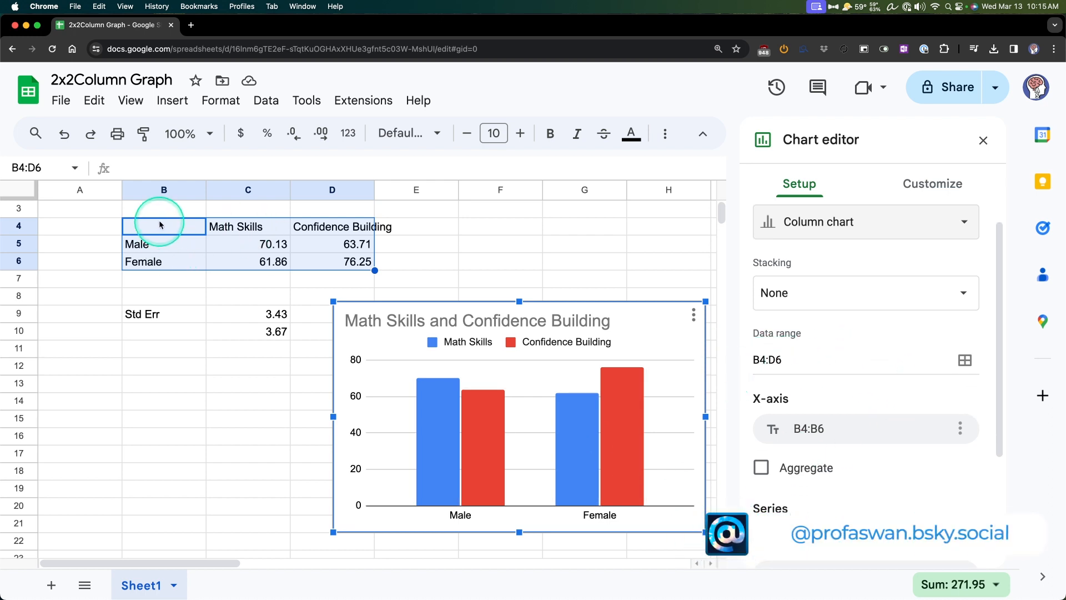
{"action": "scroll", "coordinate": [882, 382], "scroll_direction": "down", "scroll_amount": 3}
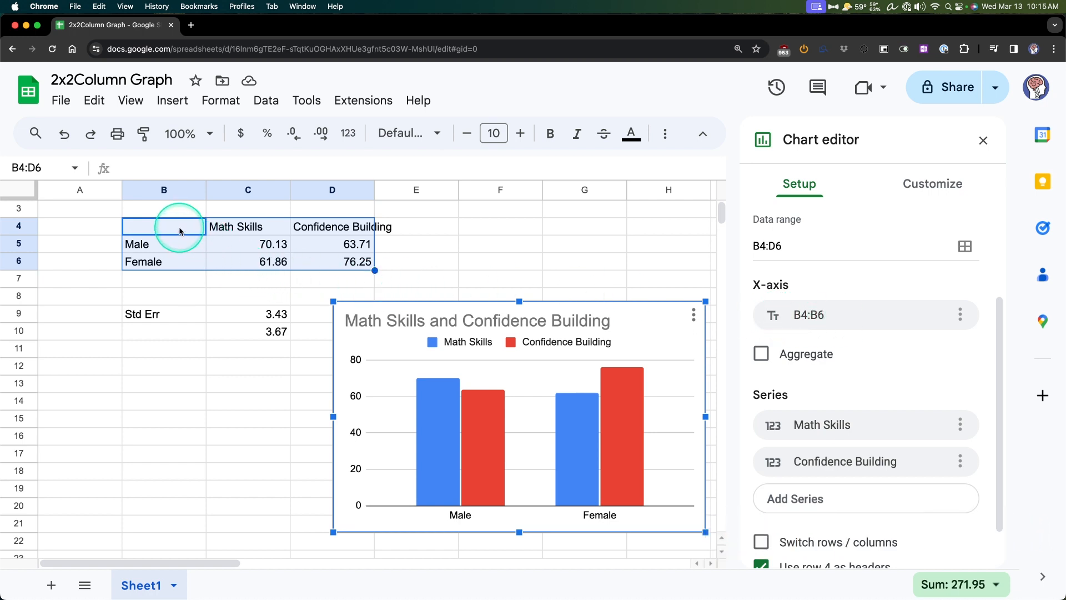
{"action": "scroll", "coordinate": [837, 325], "scroll_direction": "down", "scroll_amount": 2}
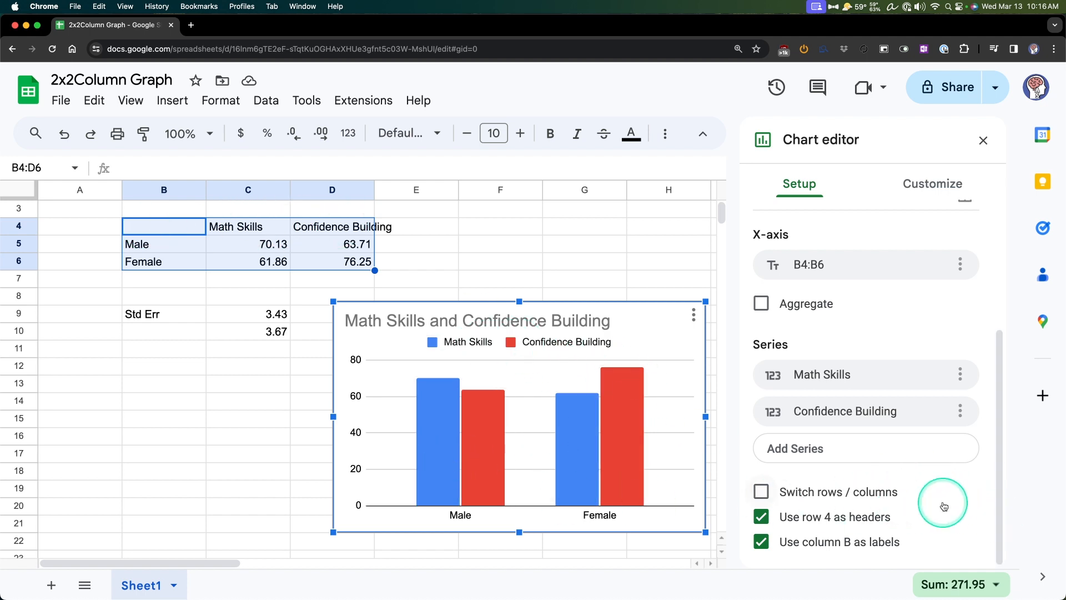
{"action": "scroll", "coordinate": [944, 500], "scroll_direction": "up", "scroll_amount": 4}
{"action": "scroll", "coordinate": [951, 494], "scroll_direction": "down", "scroll_amount": 4}
{"action": "scroll", "coordinate": [951, 492], "scroll_direction": "up", "scroll_amount": 4}
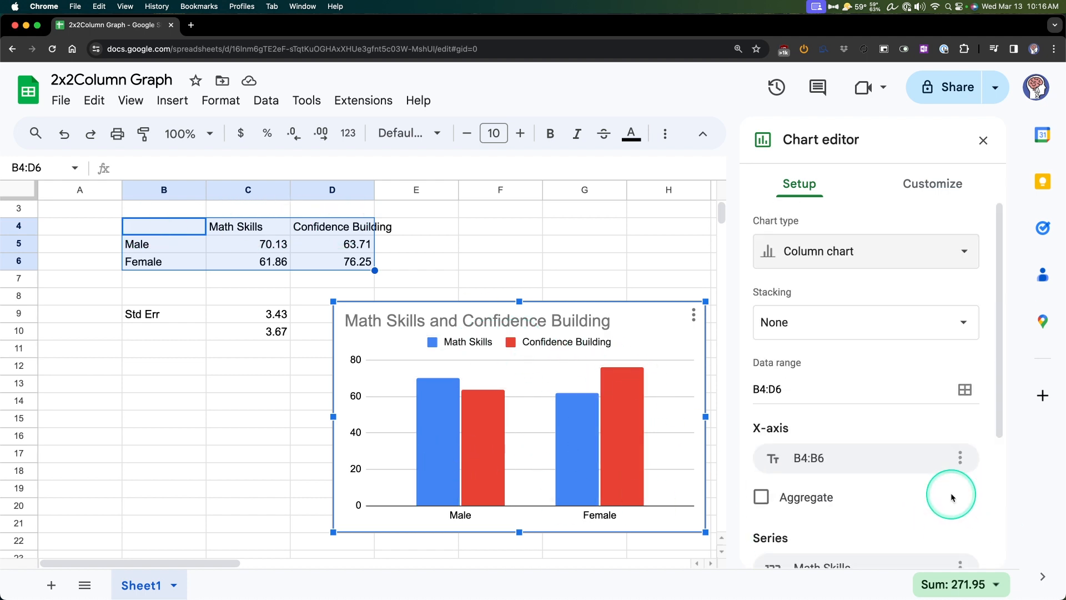
Set the chart border color to None in the chart style settings.
{"action": "left_click", "coordinate": [936, 192]}
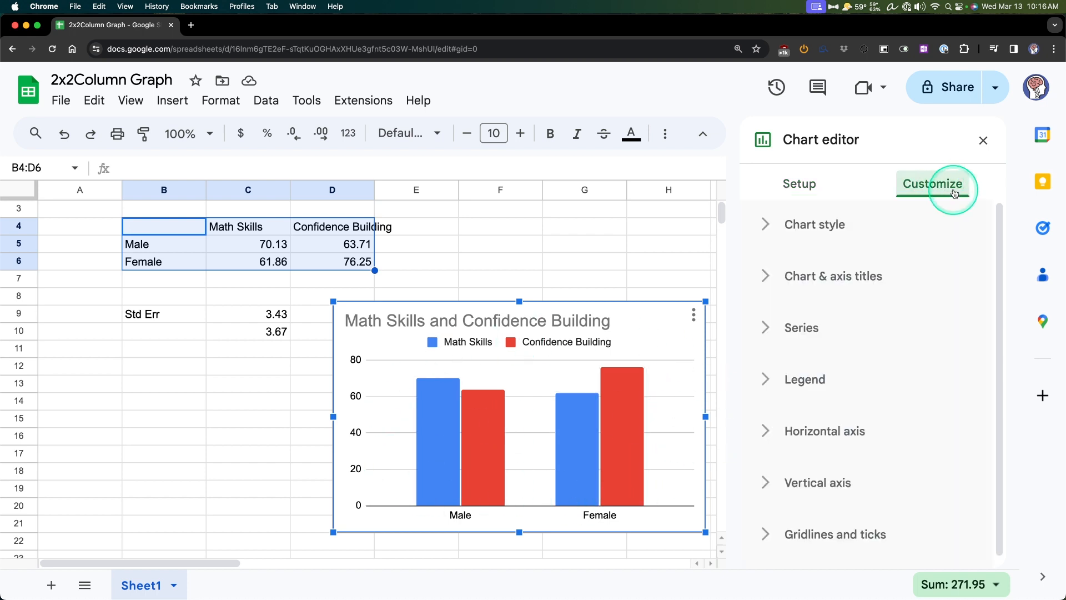
{"action": "left_click", "coordinate": [816, 225]}
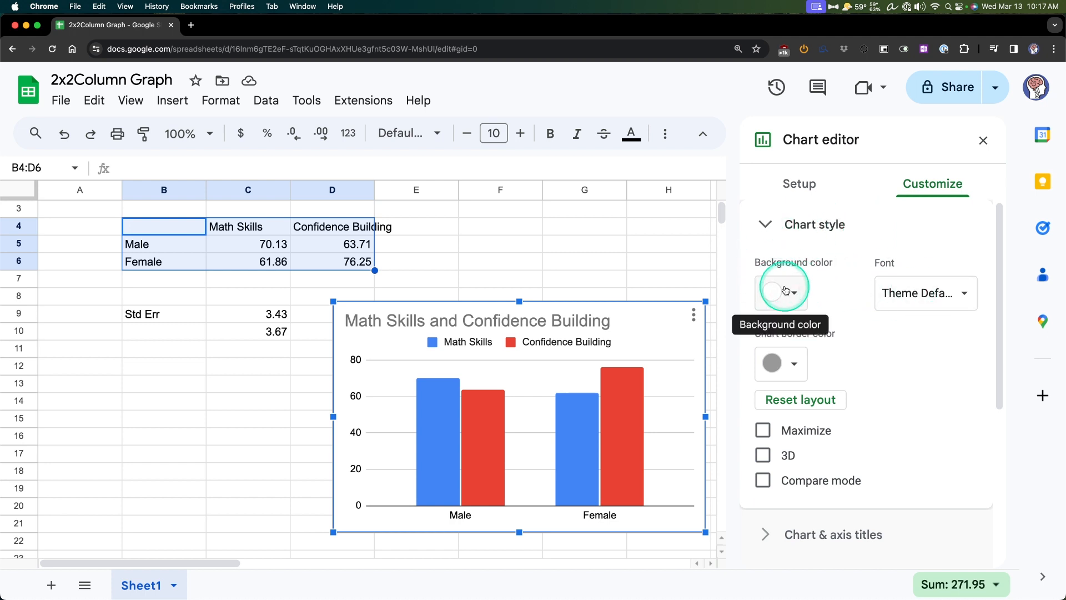
{"action": "left_click", "coordinate": [773, 365]}
{"action": "left_click", "coordinate": [804, 400]}
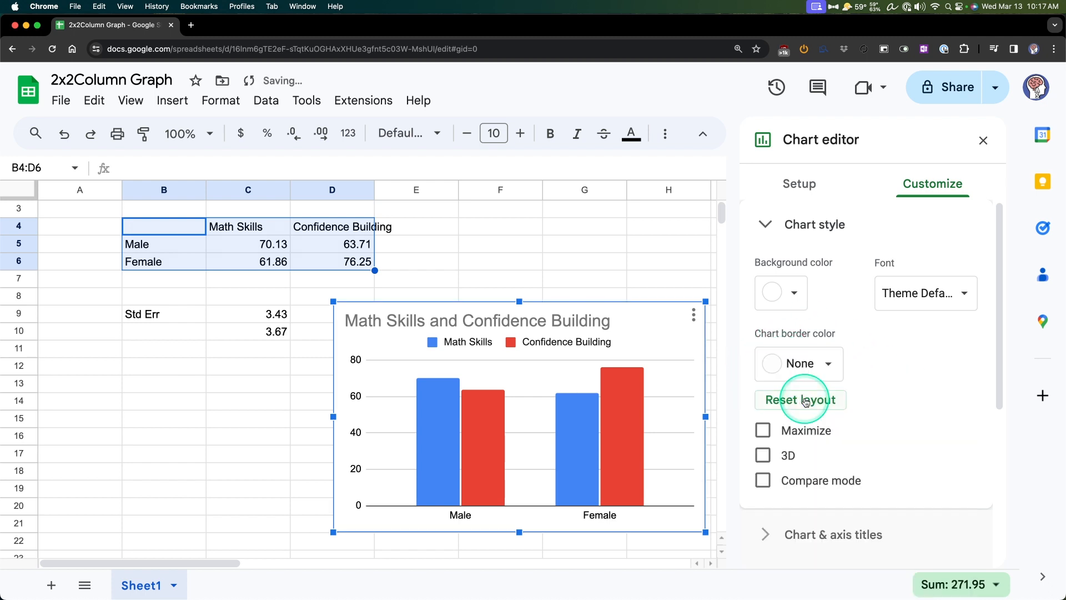
{"action": "left_click", "coordinate": [915, 369]}
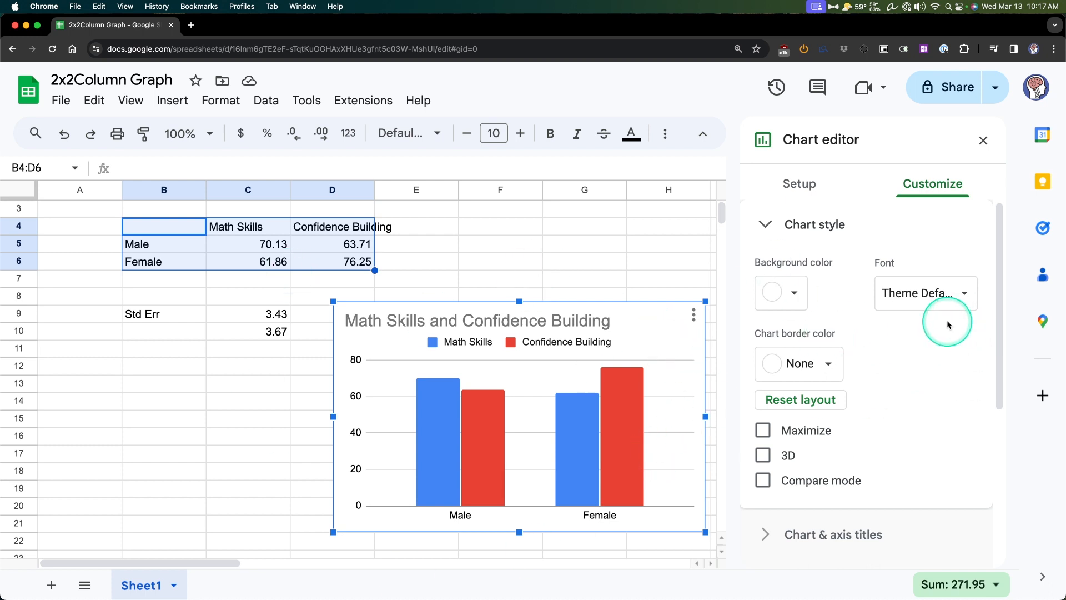
Set the chart's font to Arial in the chart style settings.
{"action": "scroll", "coordinate": [947, 319], "scroll_direction": "down", "scroll_amount": 1}
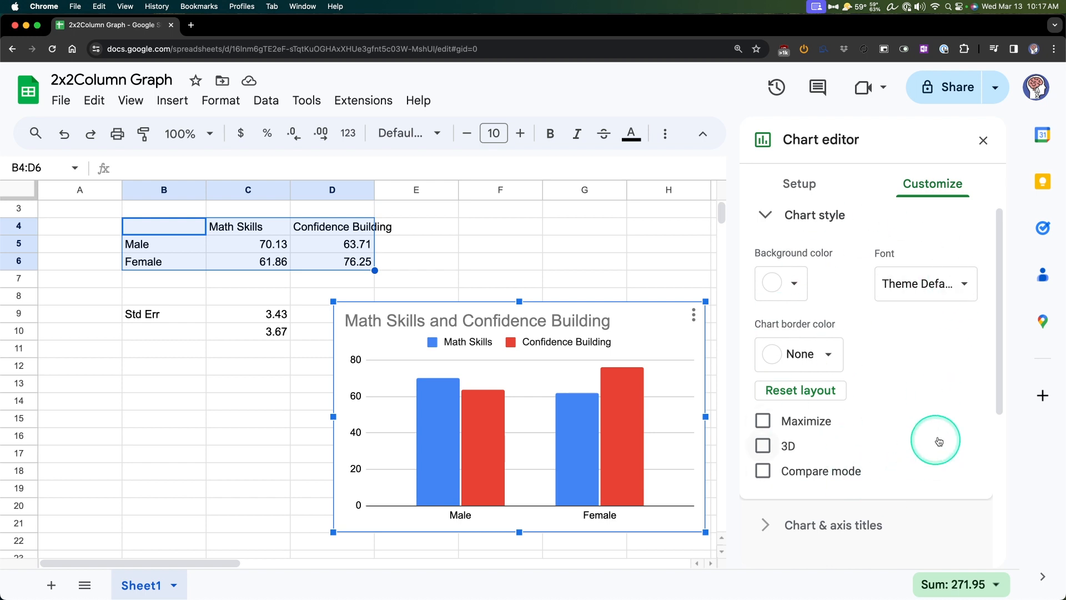
{"action": "left_click", "coordinate": [944, 284]}
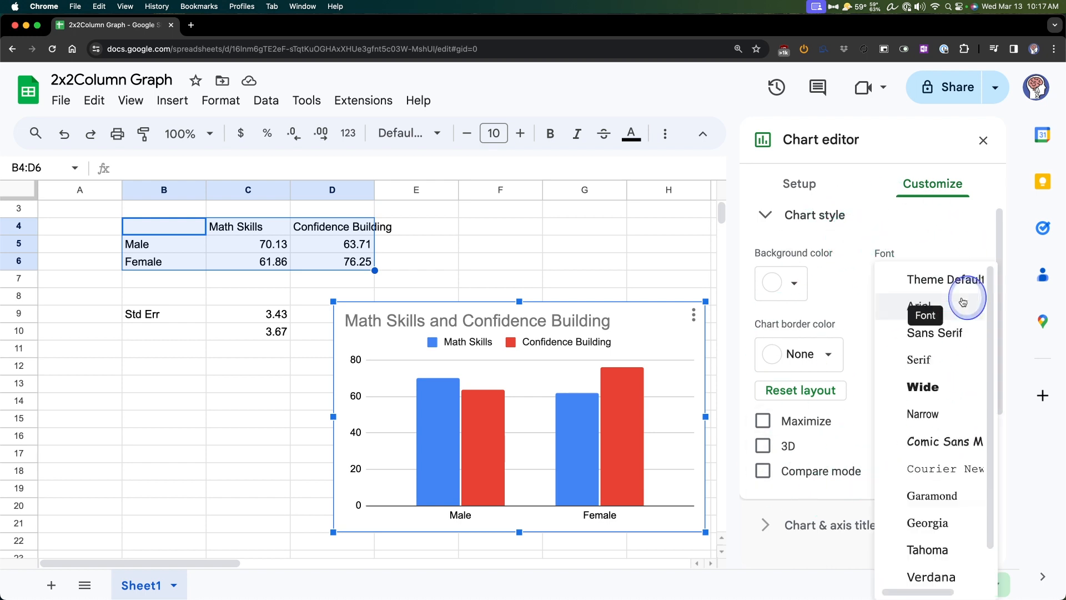
{"action": "left_click", "coordinate": [858, 215]}
{"action": "left_click", "coordinate": [850, 217]}
{"action": "left_click", "coordinate": [850, 223]}
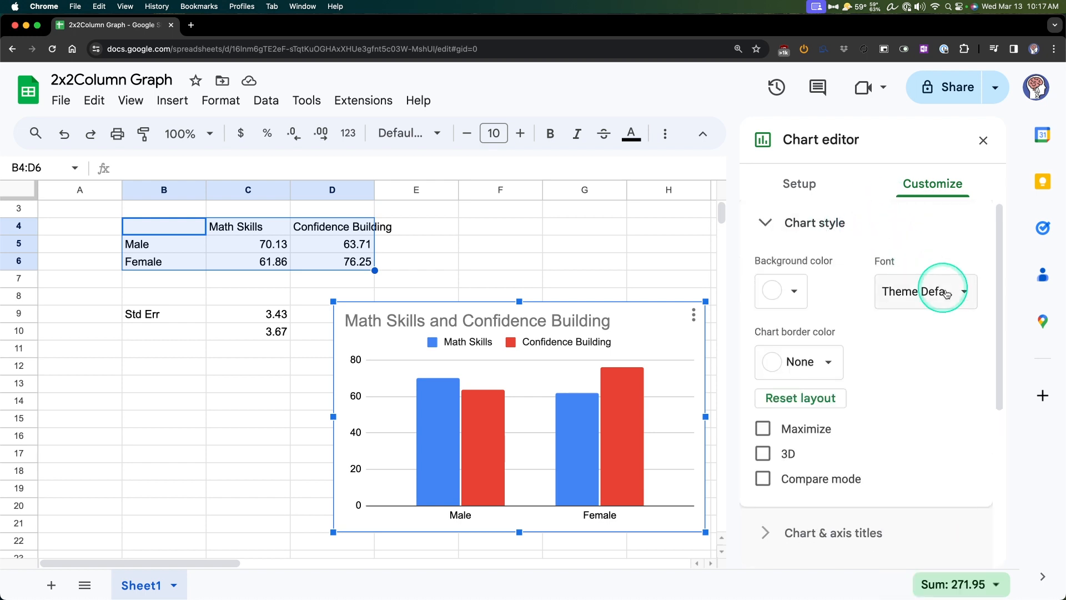
{"action": "left_click", "coordinate": [944, 287]}
{"action": "left_click", "coordinate": [948, 316]}
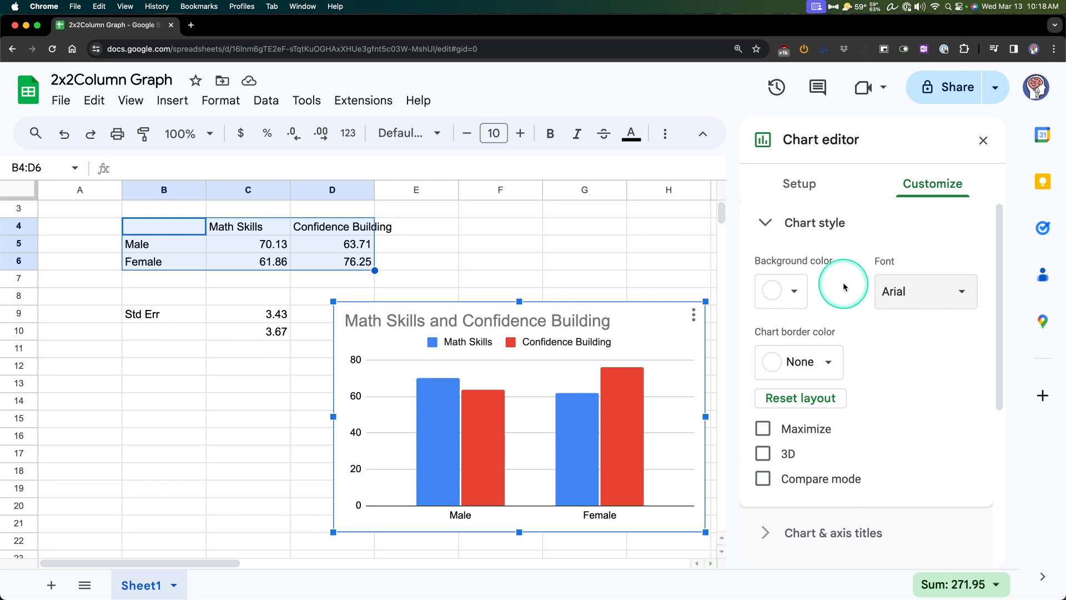
{"action": "scroll", "coordinate": [844, 283], "scroll_direction": "down", "scroll_amount": 5}
{"action": "scroll", "coordinate": [847, 285], "scroll_direction": "up", "scroll_amount": 5}
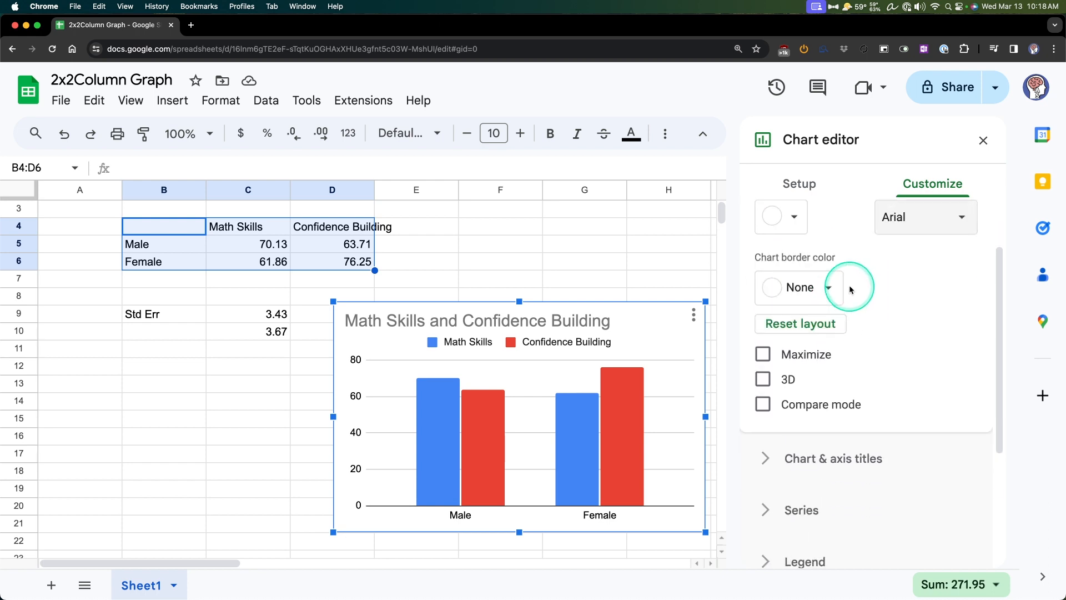
Remove the chart title by clearing its title text in the chart and axis titles settings.
{"action": "left_click", "coordinate": [809, 227]}
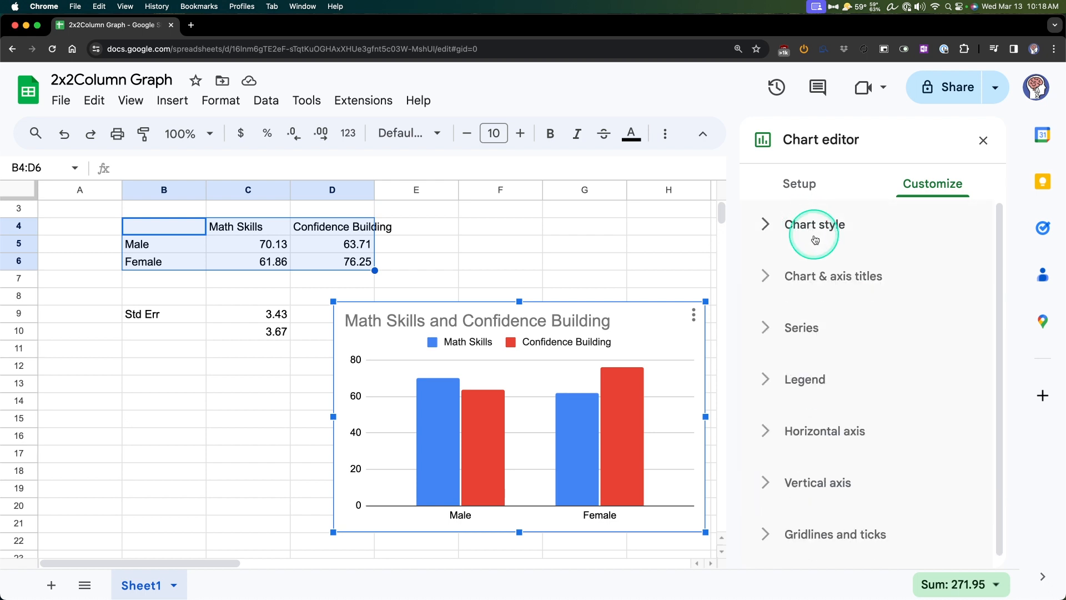
{"action": "left_click", "coordinate": [821, 281]}
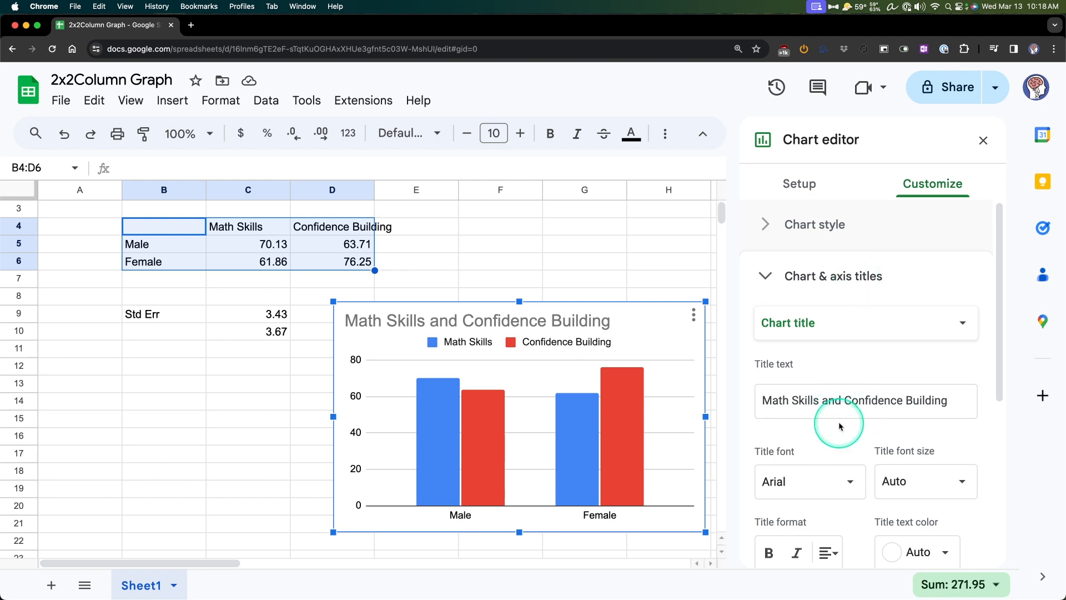
{"action": "double_click", "coordinate": [875, 400]}
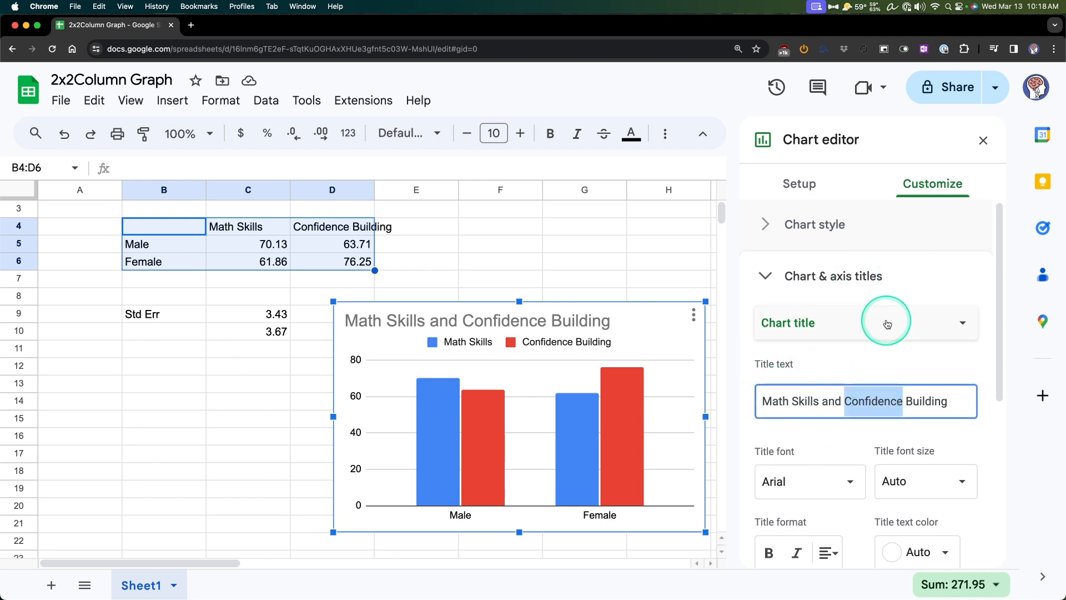
{"action": "left_click", "coordinate": [887, 324]}
{"action": "left_click", "coordinate": [861, 325]}
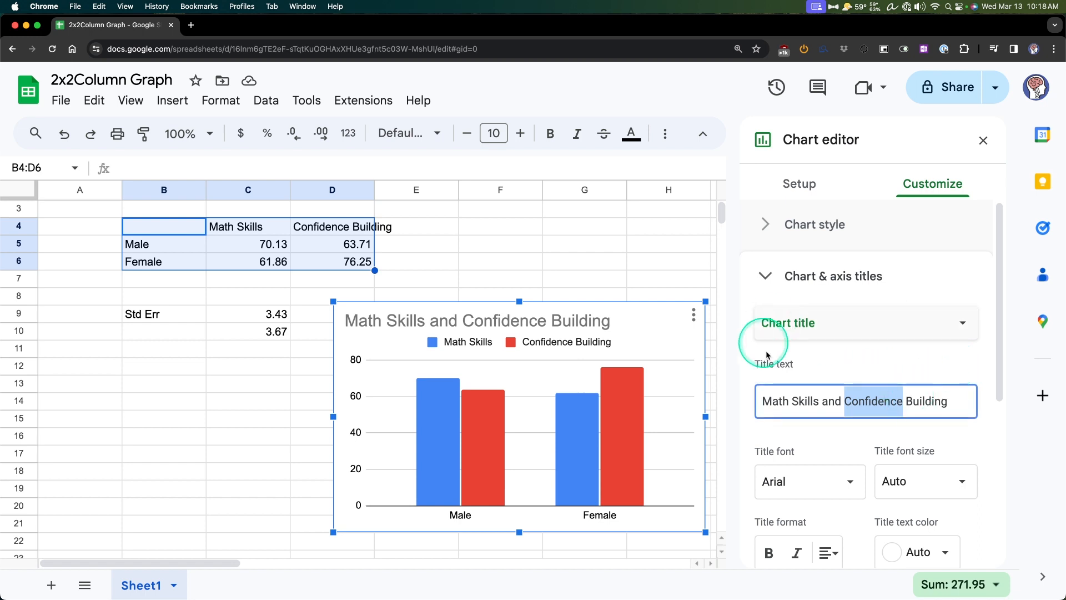
{"action": "triple_click", "coordinate": [825, 404]}
{"action": "key", "text": "BackSpace"}
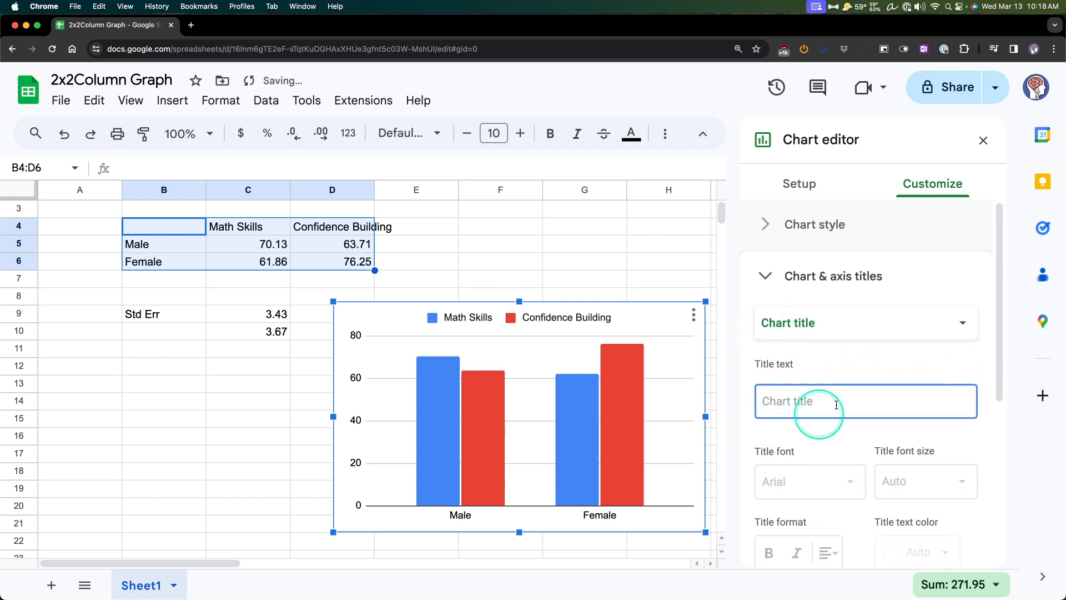
{"action": "left_click", "coordinate": [619, 321]}
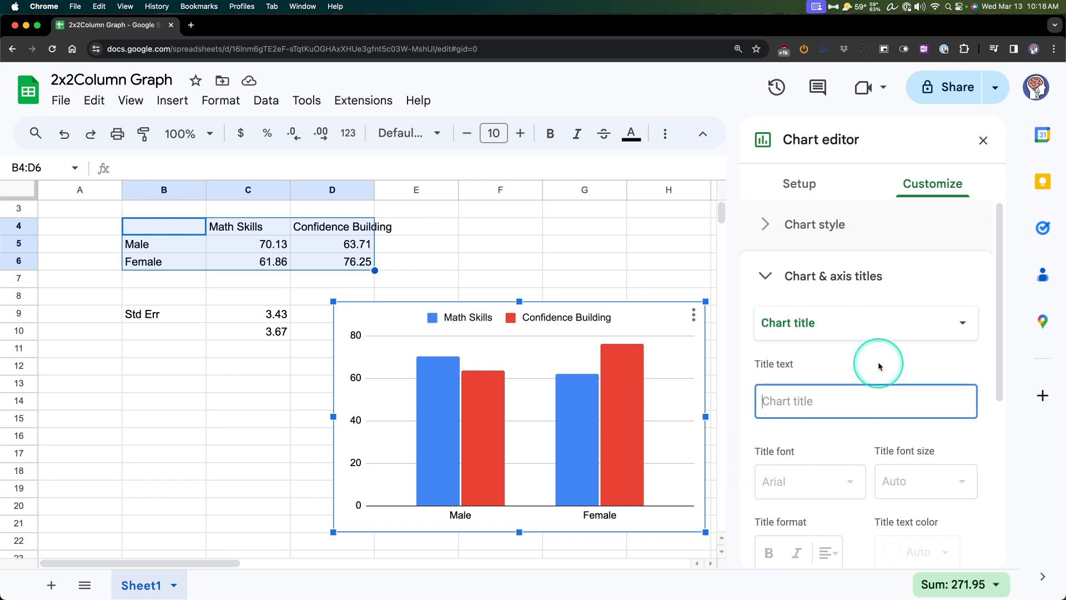
Add the horizontal axis title "Gender" to the chart.
{"action": "scroll", "coordinate": [872, 367], "scroll_direction": "down", "scroll_amount": 2}
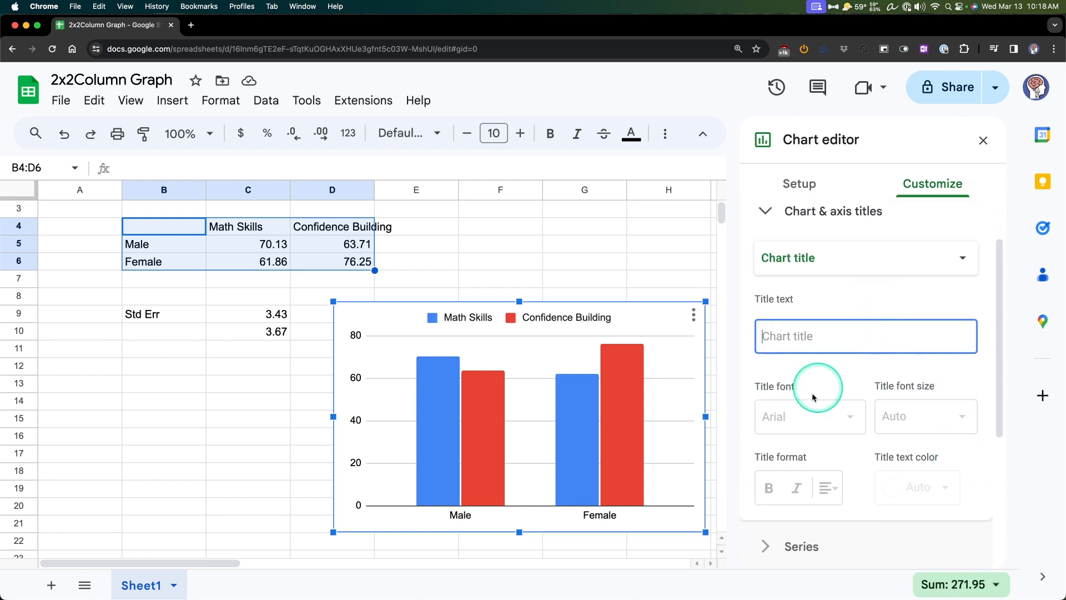
{"action": "scroll", "coordinate": [813, 396], "scroll_direction": "up", "scroll_amount": 1}
{"action": "left_click", "coordinate": [905, 295]}
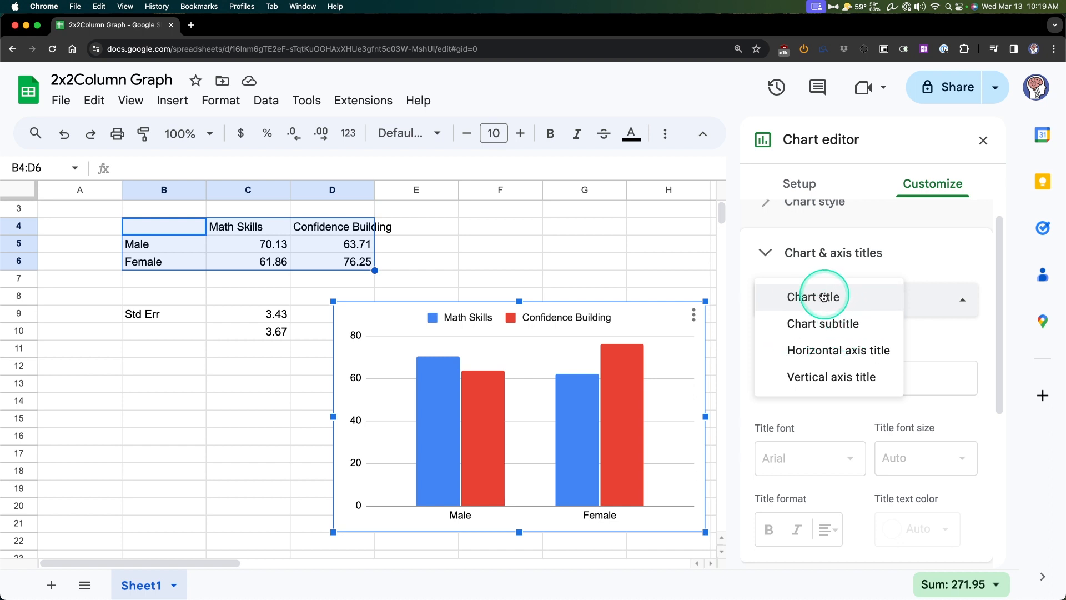
{"action": "left_click", "coordinate": [846, 361]}
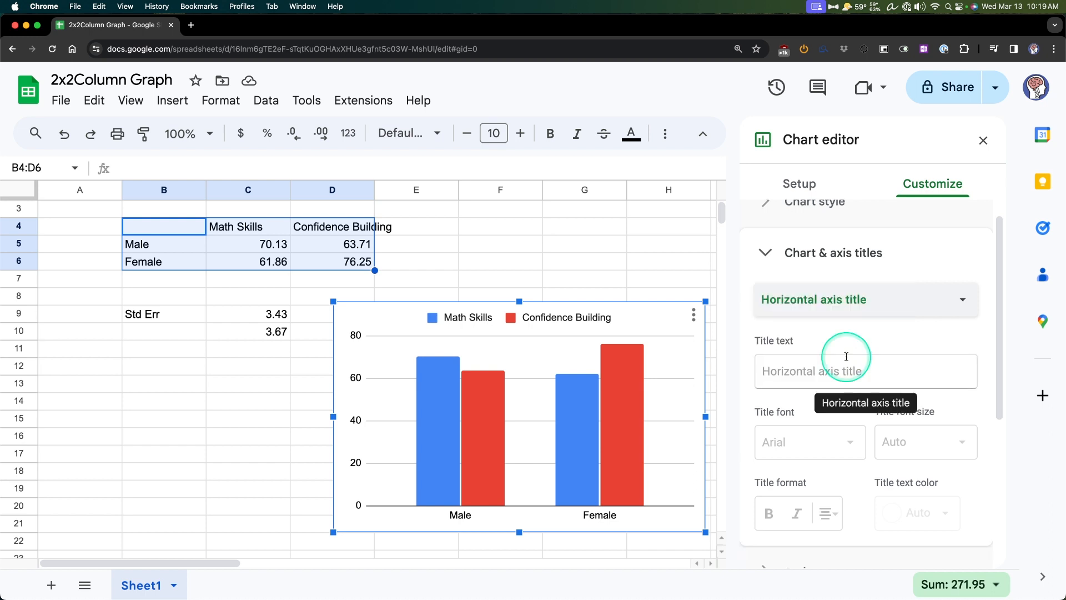
{"action": "left_click", "coordinate": [867, 377]}
{"action": "type", "text": "Gender"}
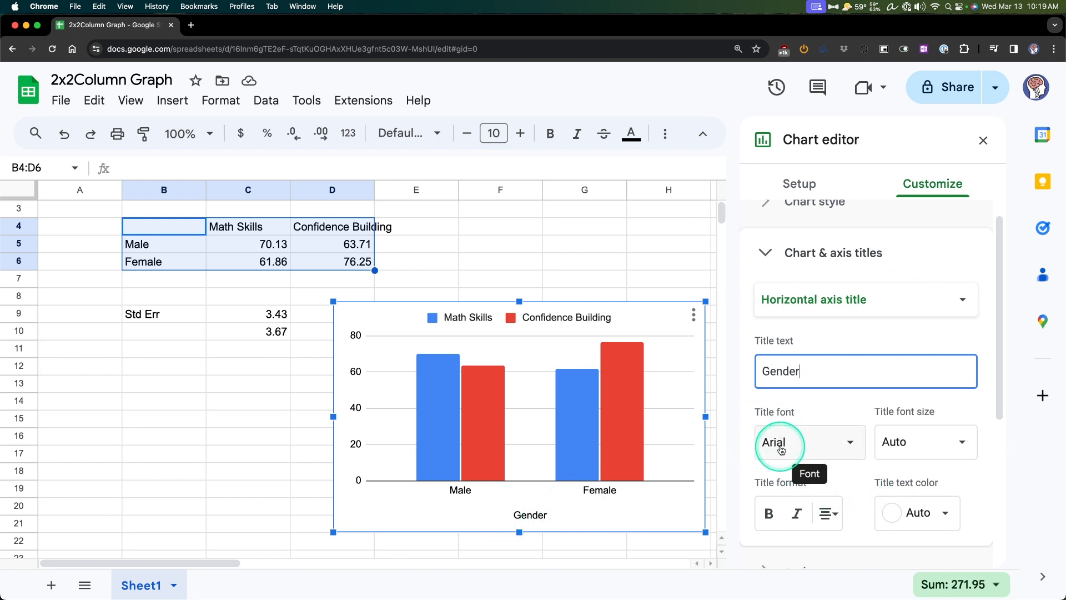
Set the horizontal axis title's font size to 14.
{"action": "scroll", "coordinate": [845, 469], "scroll_direction": "down", "scroll_amount": 2}
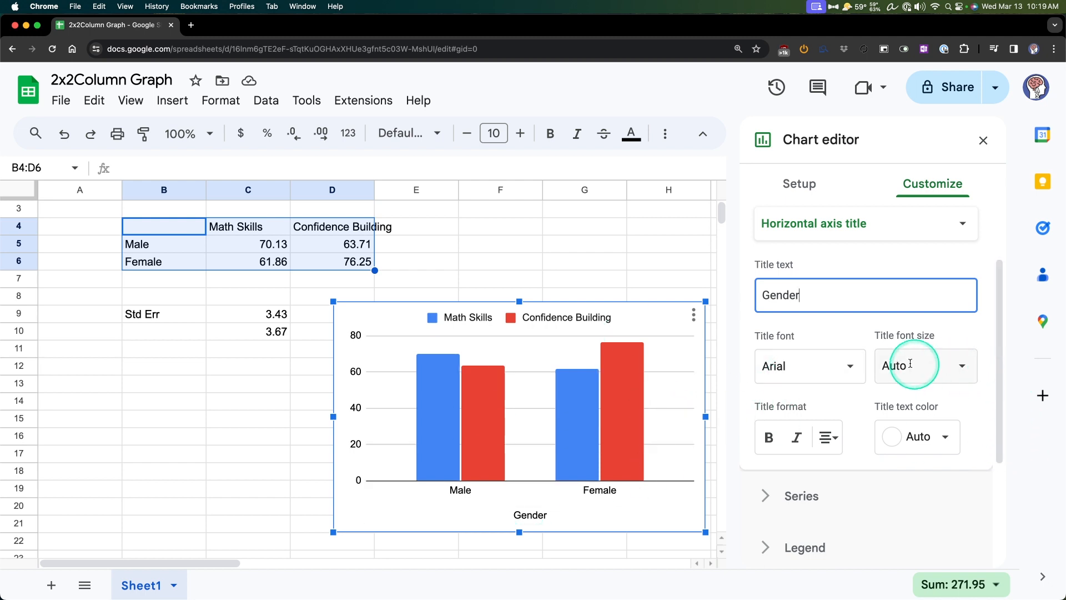
{"action": "left_click", "coordinate": [963, 367]}
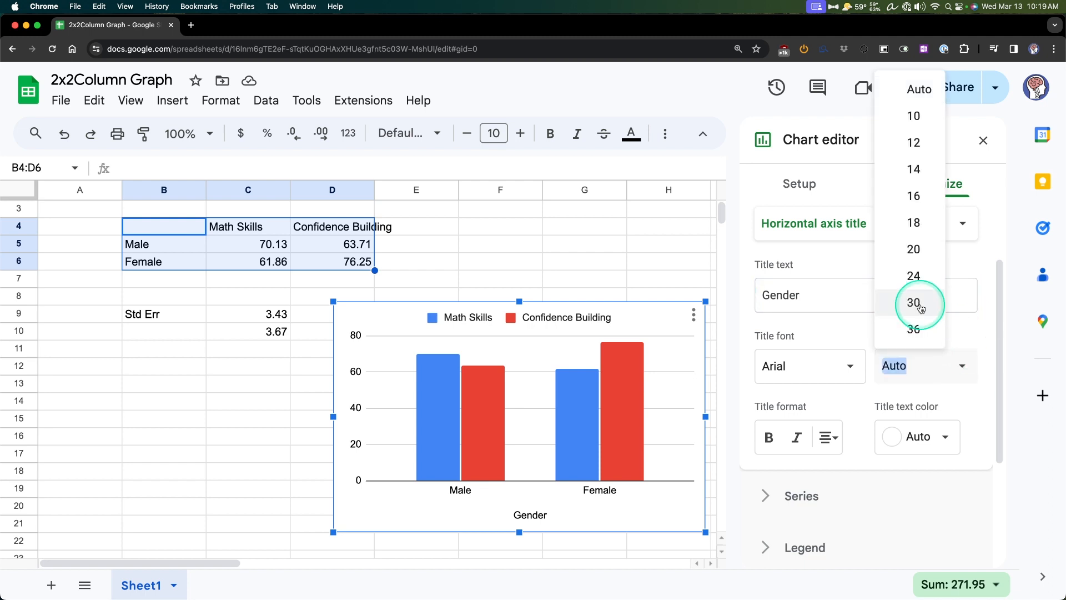
{"action": "left_click", "coordinate": [923, 177]}
{"action": "left_click", "coordinate": [986, 366]}
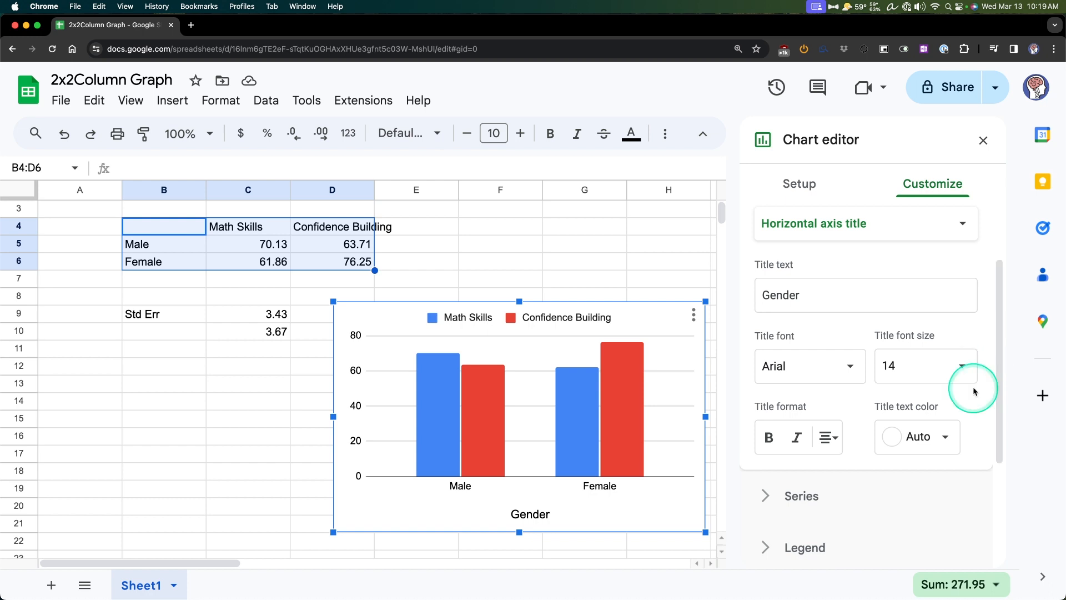
Shorten the chart slightly and move the Gender title up closer to the Male and Female labels.
{"action": "scroll", "coordinate": [969, 384], "scroll_direction": "up", "scroll_amount": 2}
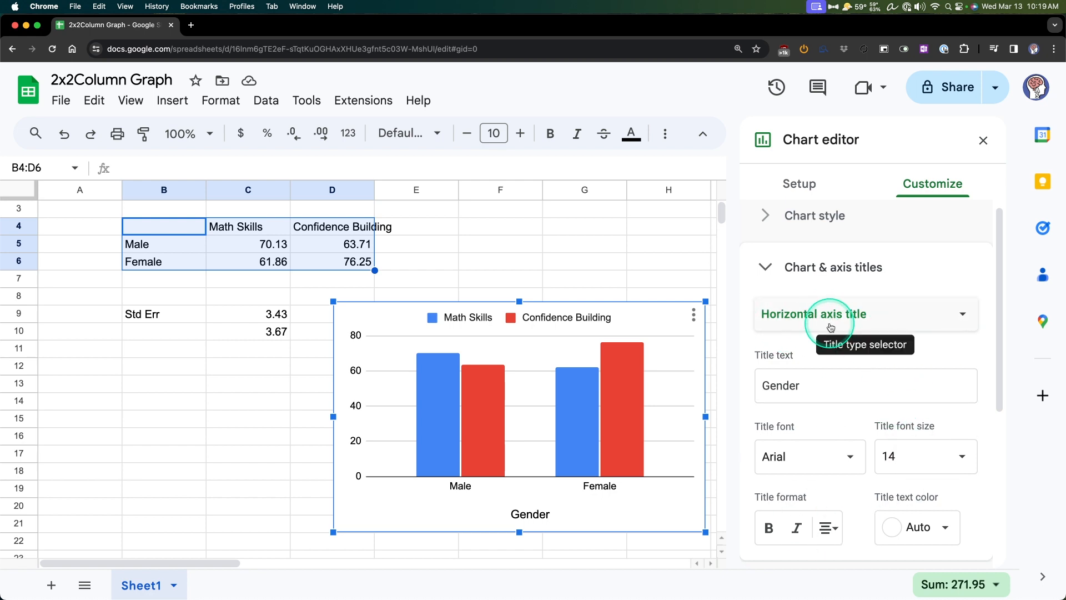
{"action": "mouse_move", "coordinate": [531, 514]}
{"action": "left_mouse_down"}
{"action": "mouse_move", "coordinate": [531, 499]}
{"action": "mouse_move", "coordinate": [525, 550]}
{"action": "mouse_move", "coordinate": [520, 515]}
{"action": "left_mouse_up"}
{"action": "left_click", "coordinate": [531, 506]}
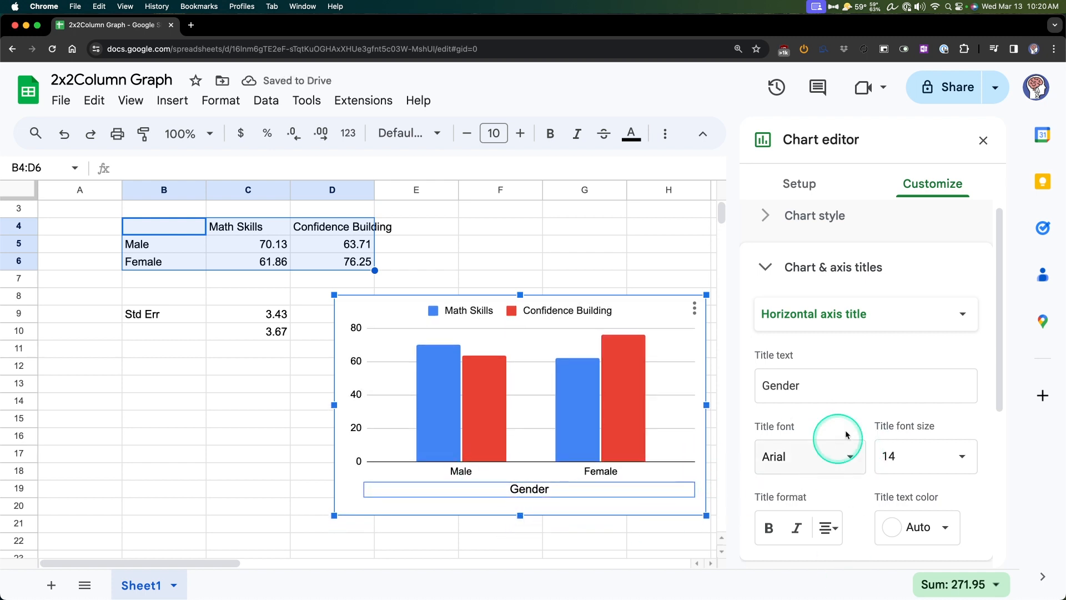
Add the vertical axis title "Math Test Score (out of 100)" to the chart.
{"action": "left_click", "coordinate": [905, 320]}
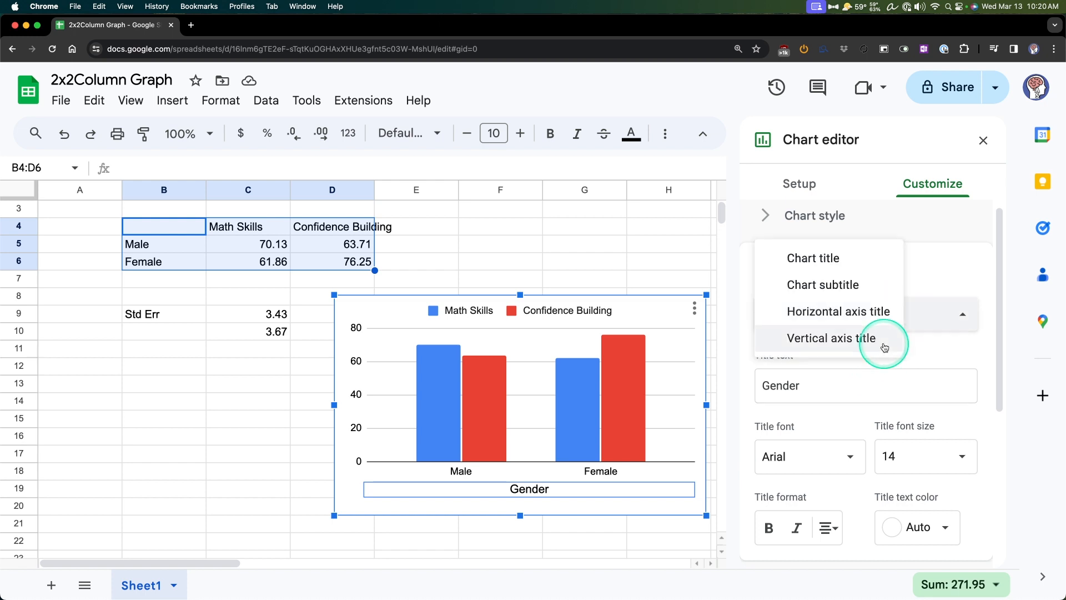
{"action": "left_click", "coordinate": [849, 342]}
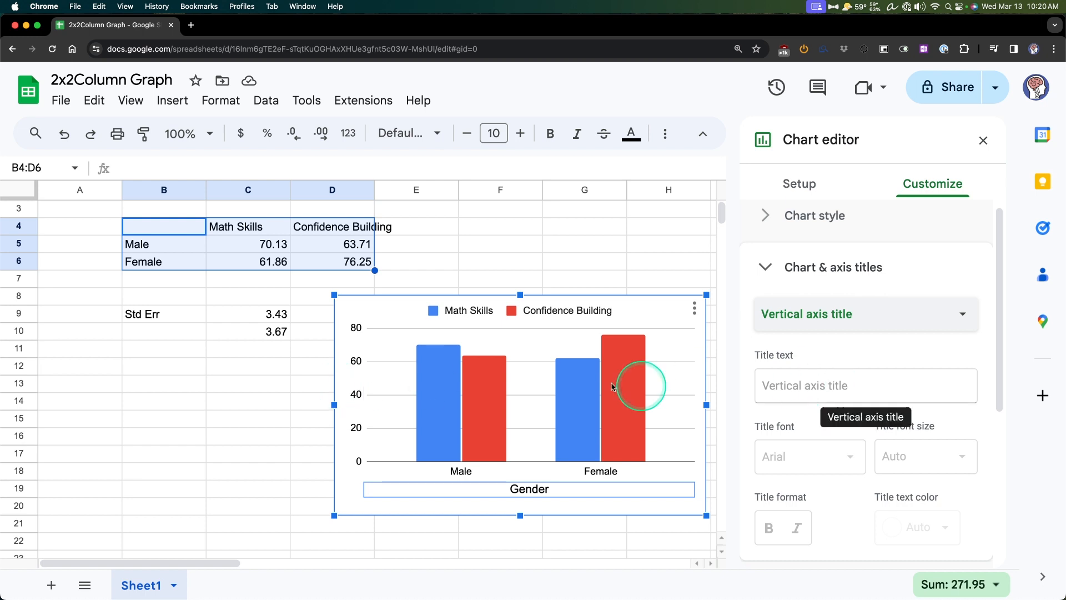
{"action": "left_click", "coordinate": [867, 386]}
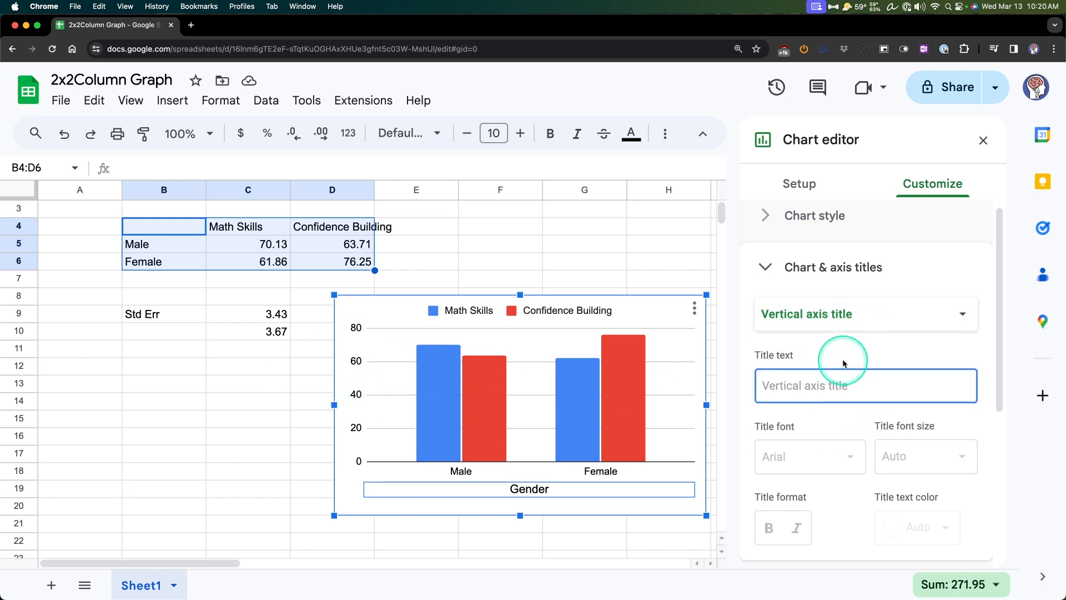
{"action": "type", "text": "Math Test Score ("}
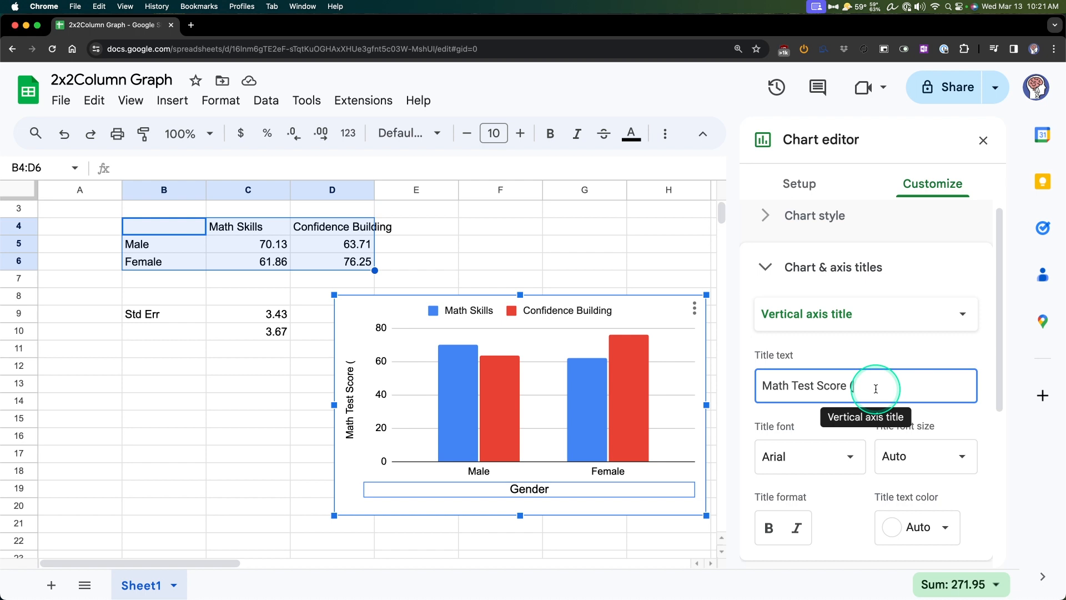
{"action": "type", "text": "out of 100"}
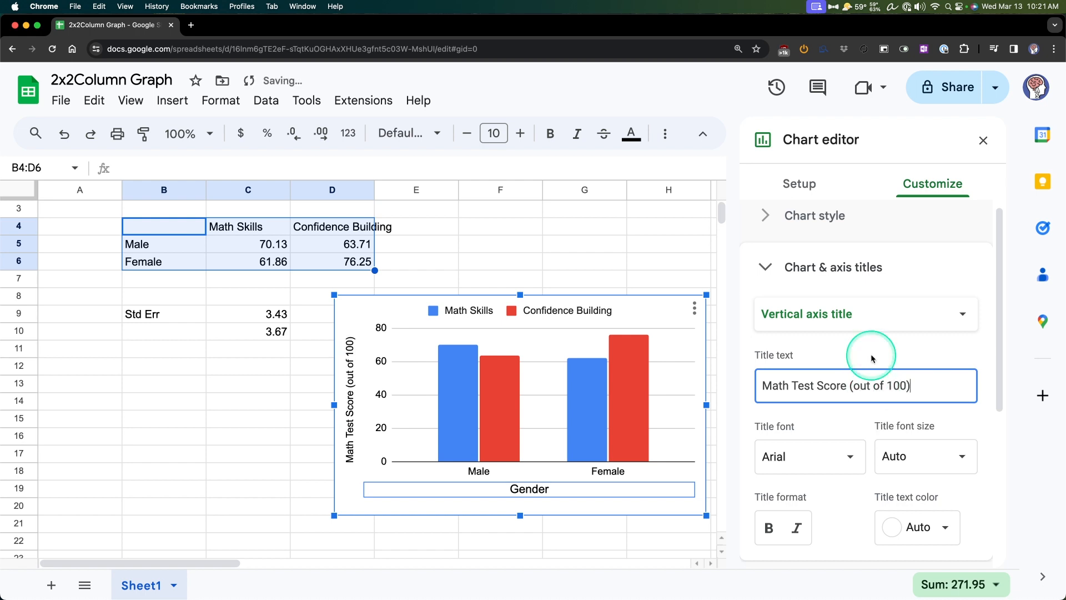
Set the vertical axis title's font size to 14 and make the chart taller by extending its upper edge to row 4.
{"action": "scroll", "coordinate": [877, 450], "scroll_direction": "down", "scroll_amount": 1}
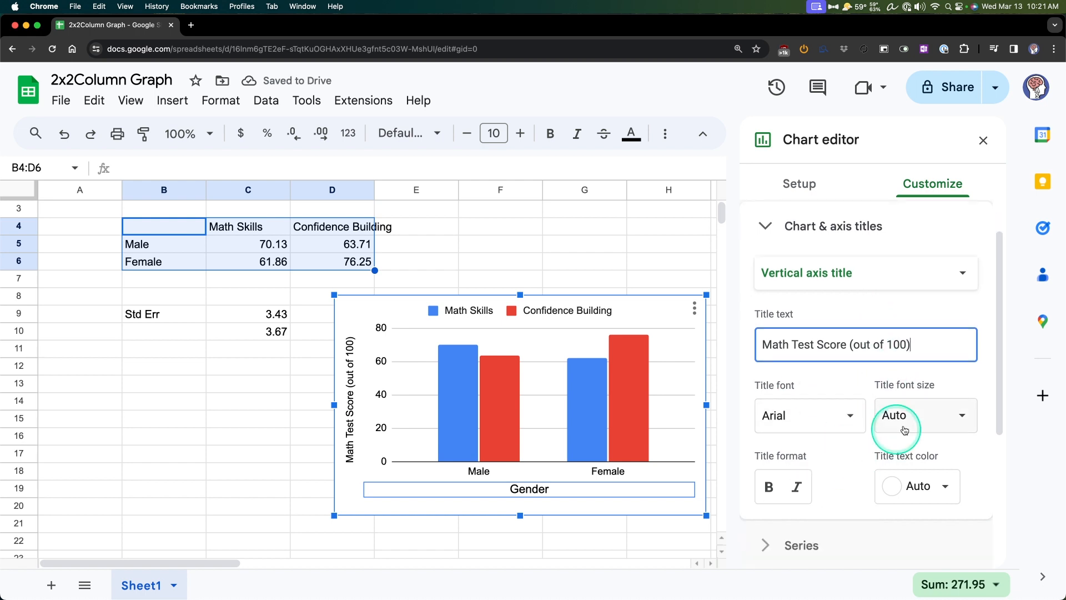
{"action": "left_click", "coordinate": [905, 429]}
{"action": "left_click", "coordinate": [922, 214]}
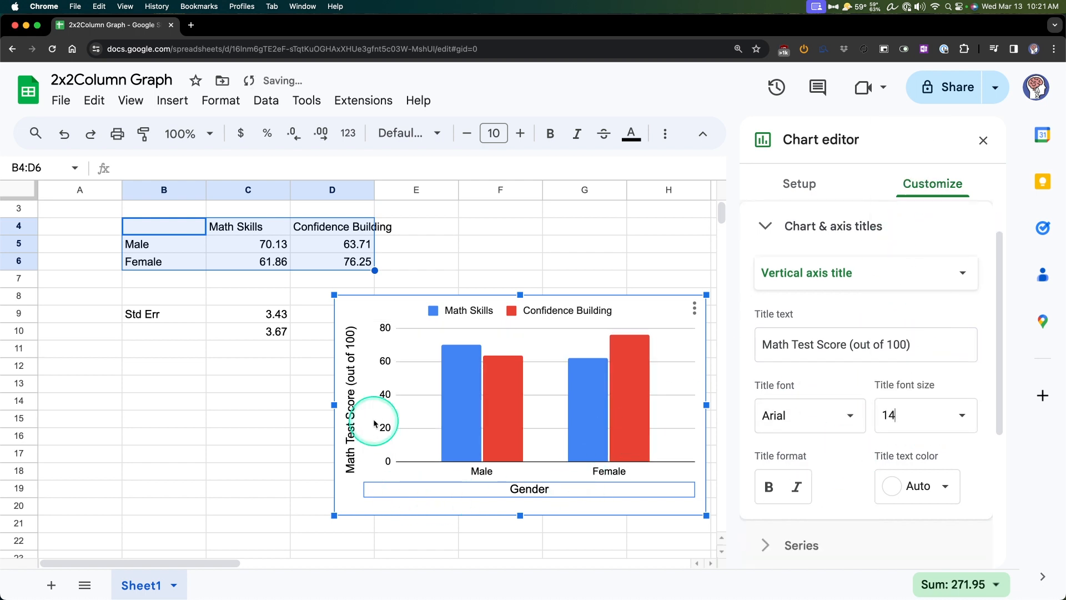
{"action": "left_click_drag", "start_coordinate": [521, 295], "coordinate": [520, 225]}
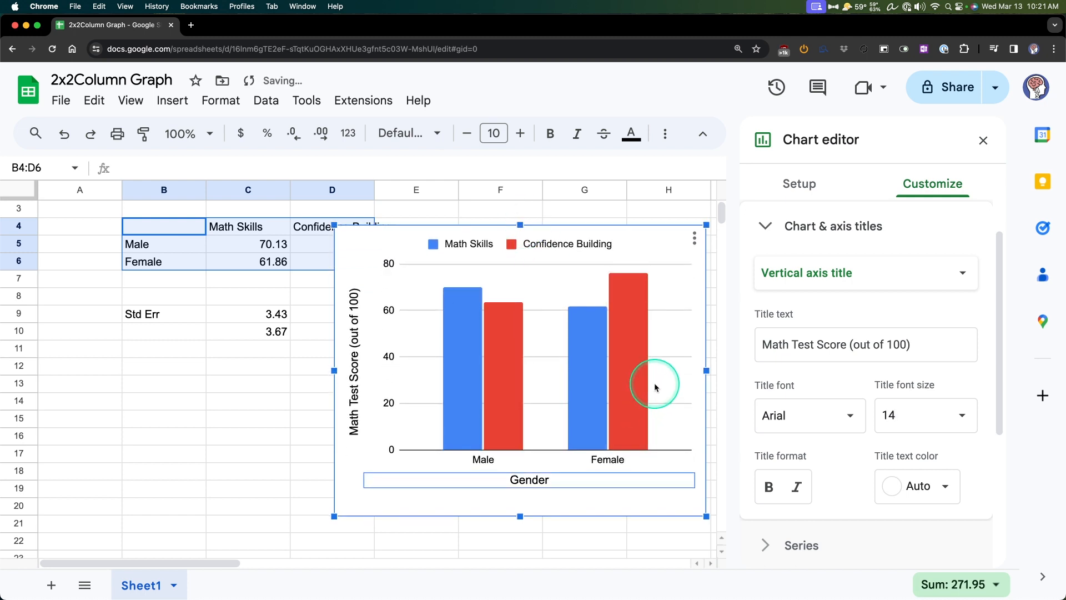
{"action": "left_click", "coordinate": [860, 225]}
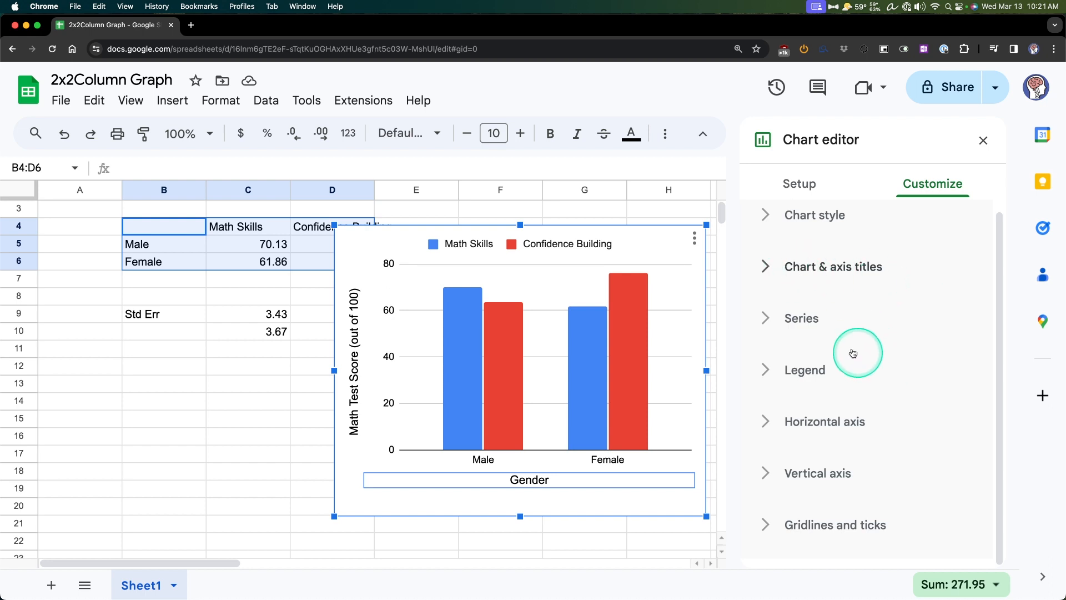
{"action": "left_click", "coordinate": [794, 316]}
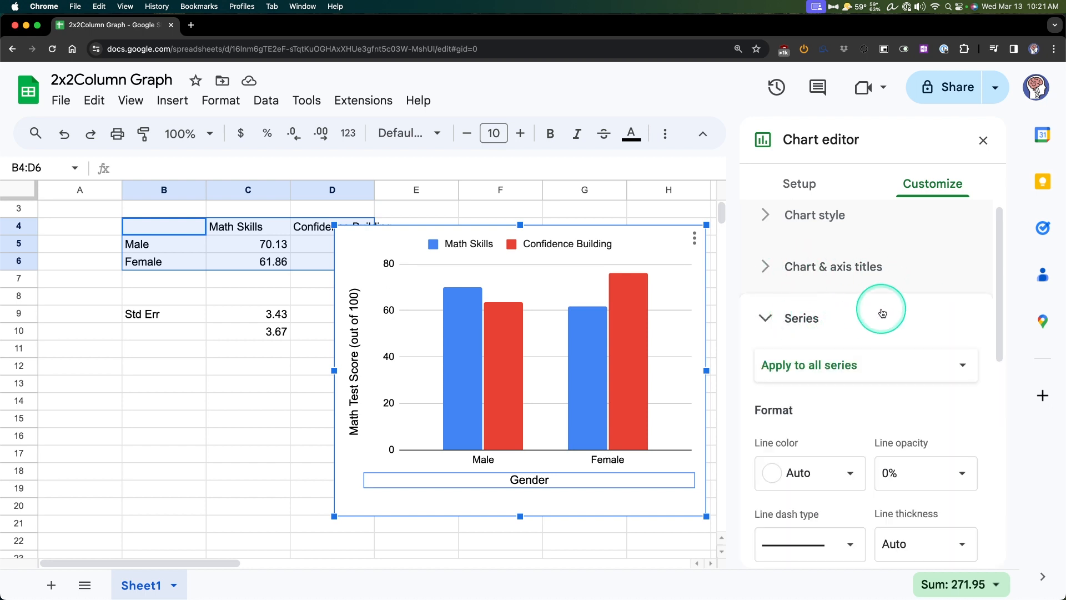
{"action": "scroll", "coordinate": [877, 311], "scroll_direction": "down", "scroll_amount": 5}
{"action": "scroll", "coordinate": [833, 289], "scroll_direction": "up", "scroll_amount": 4}
{"action": "left_click", "coordinate": [806, 276]}
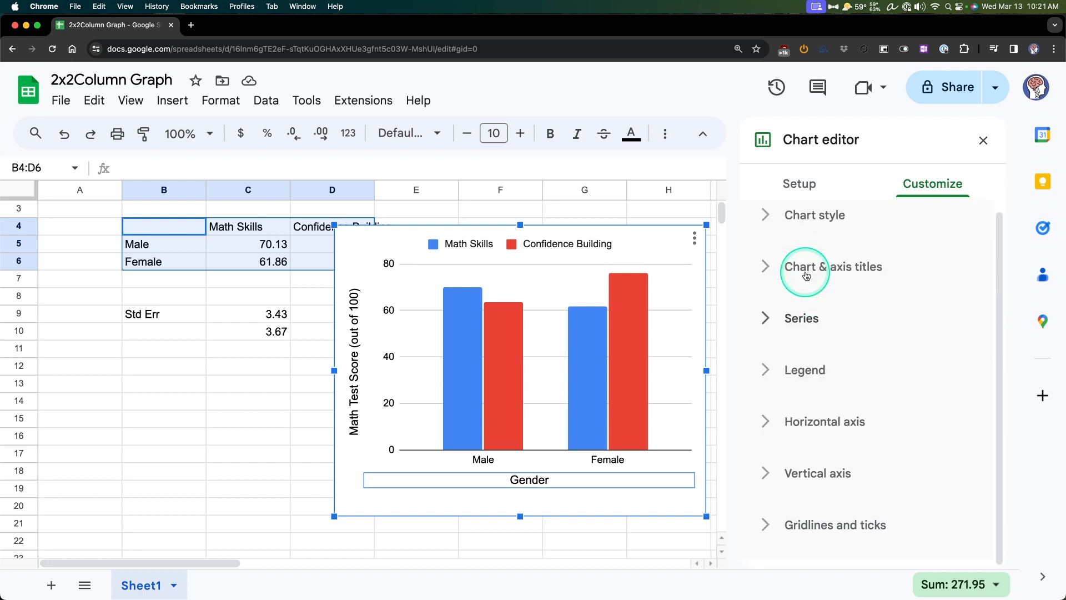
Set the chart legend's font size to 14, keeping its position option at Auto.
{"action": "left_click", "coordinate": [814, 369]}
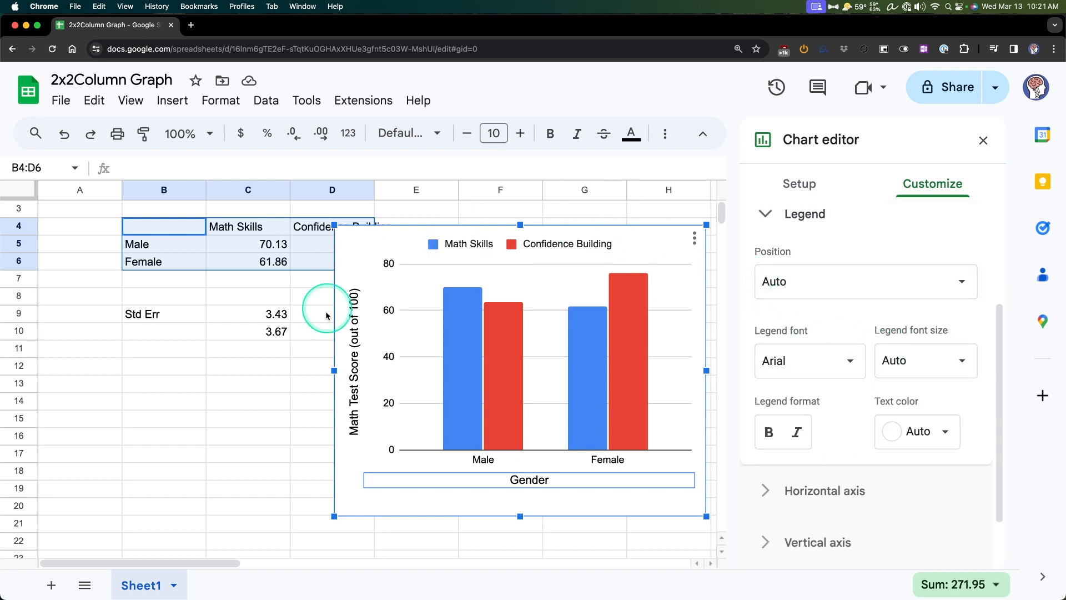
{"action": "left_click", "coordinate": [871, 300]}
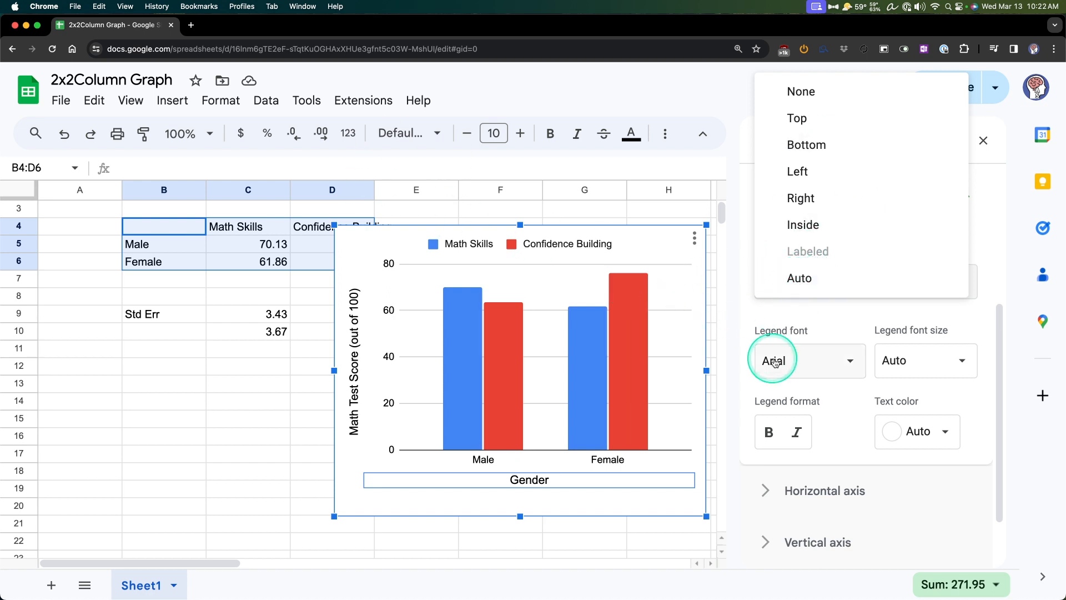
{"action": "left_click", "coordinate": [823, 311]}
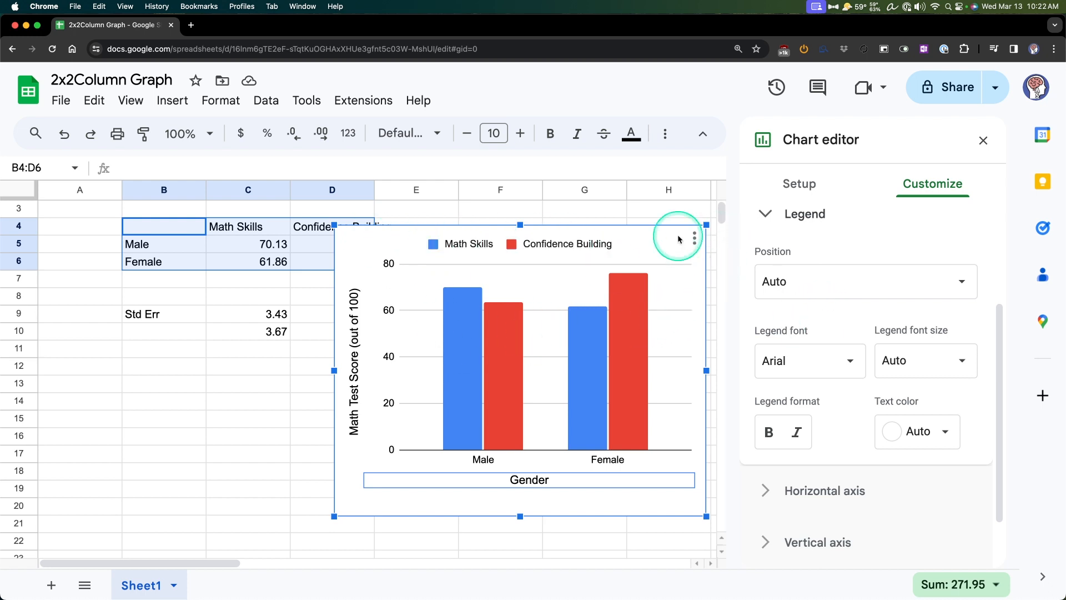
{"action": "left_click", "coordinate": [921, 359]}
{"action": "left_click", "coordinate": [906, 187]}
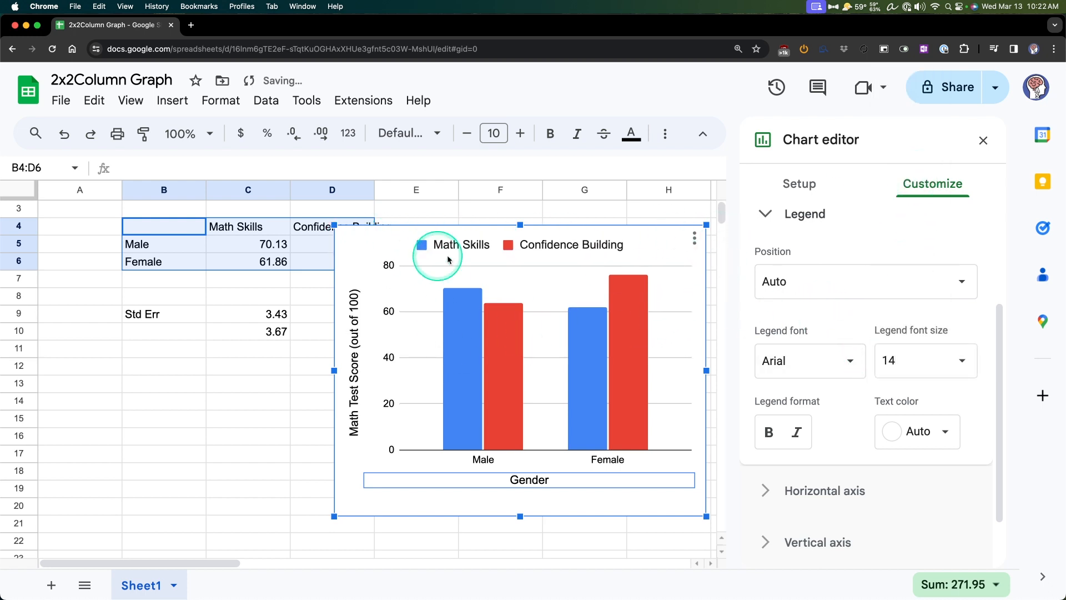
Move the legend slightly to the right so it is centered above the plotted columns.
{"action": "left_click", "coordinate": [526, 244]}
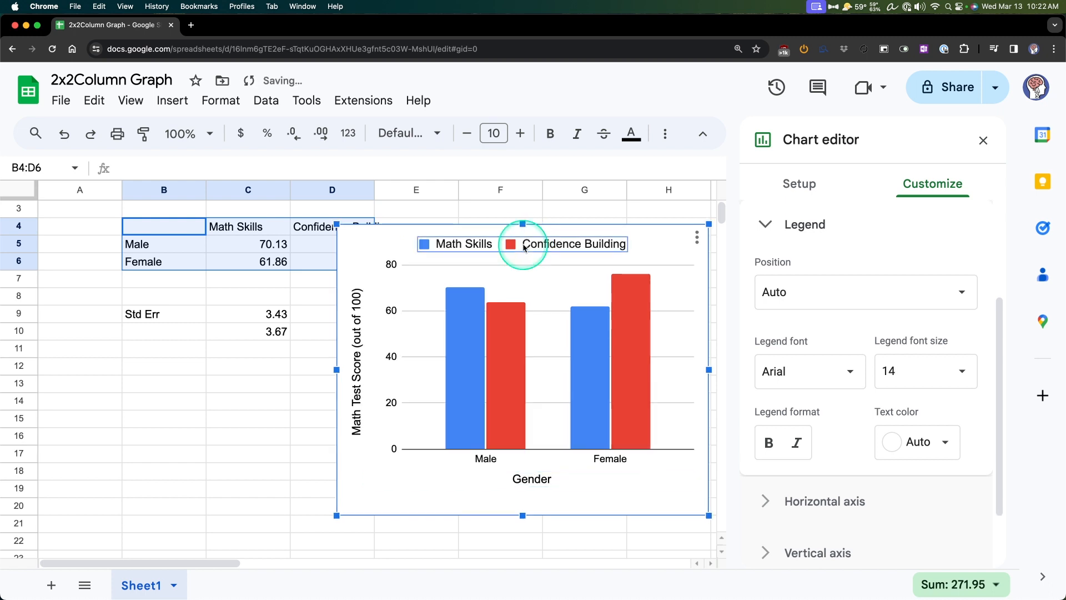
{"action": "left_click_drag", "start_coordinate": [531, 248], "coordinate": [585, 245]}
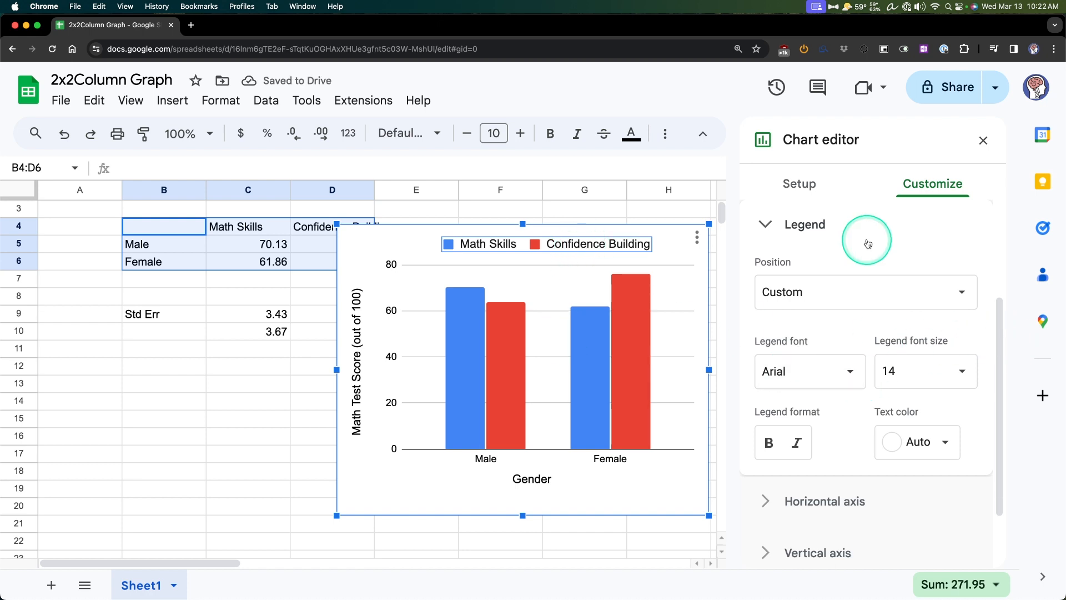
{"action": "scroll", "coordinate": [894, 267], "scroll_direction": "up", "scroll_amount": 3}
{"action": "left_click", "coordinate": [840, 346]}
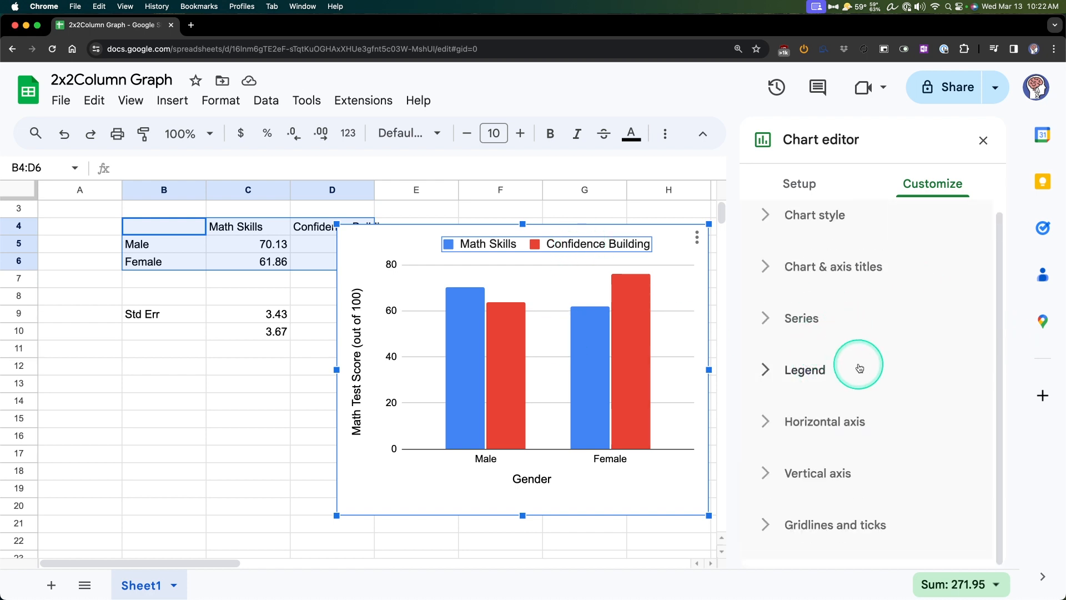
Set the label font size of the chart's horizontal axis to 14.
{"action": "left_click", "coordinate": [826, 419]}
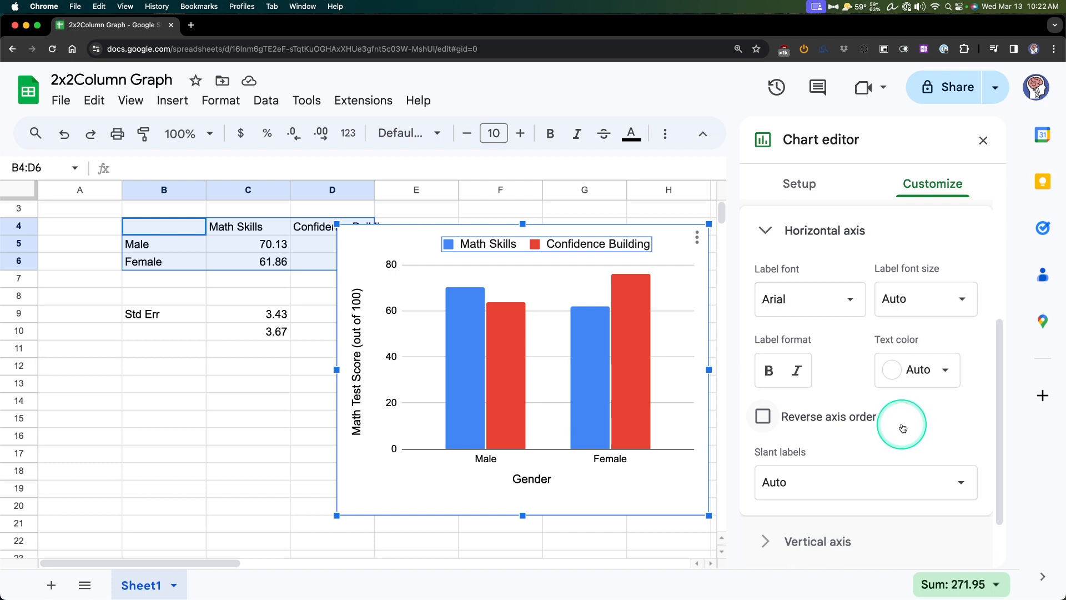
{"action": "scroll", "coordinate": [833, 500], "scroll_direction": "down", "scroll_amount": 2}
{"action": "scroll", "coordinate": [827, 347], "scroll_direction": "up", "scroll_amount": 3}
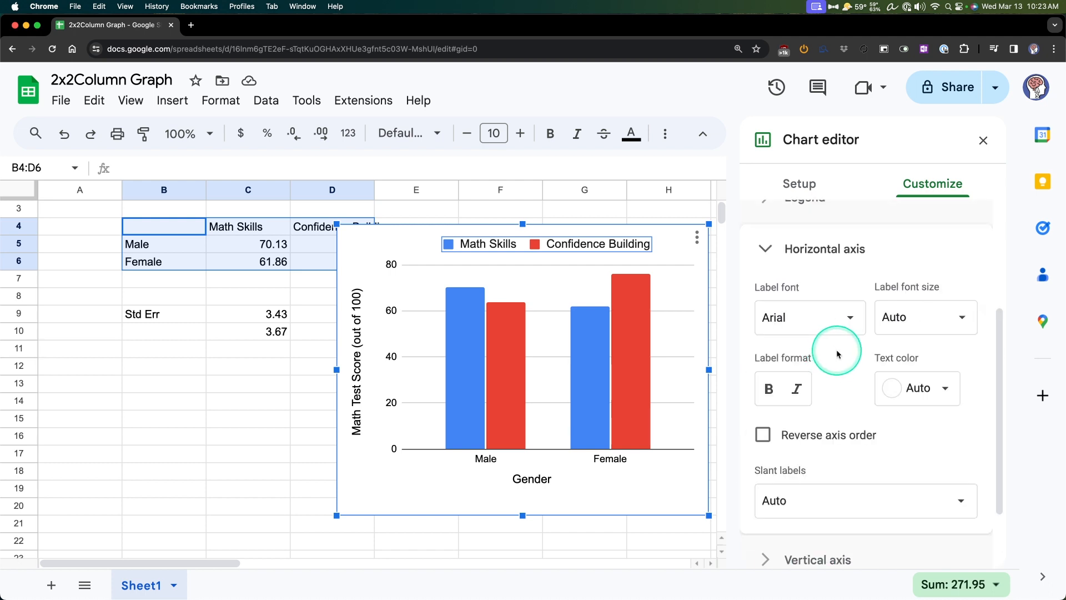
{"action": "left_click", "coordinate": [908, 496]}
{"action": "left_click", "coordinate": [942, 440]}
{"action": "left_click", "coordinate": [931, 432]}
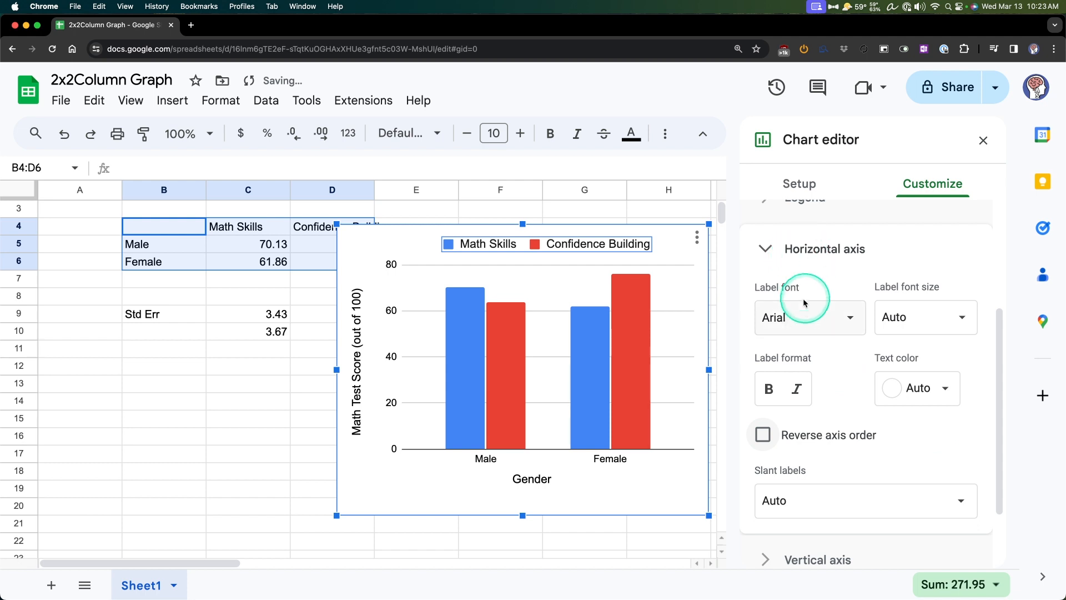
{"action": "left_click", "coordinate": [885, 309]}
{"action": "left_click", "coordinate": [918, 432]}
{"action": "left_click", "coordinate": [500, 456]}
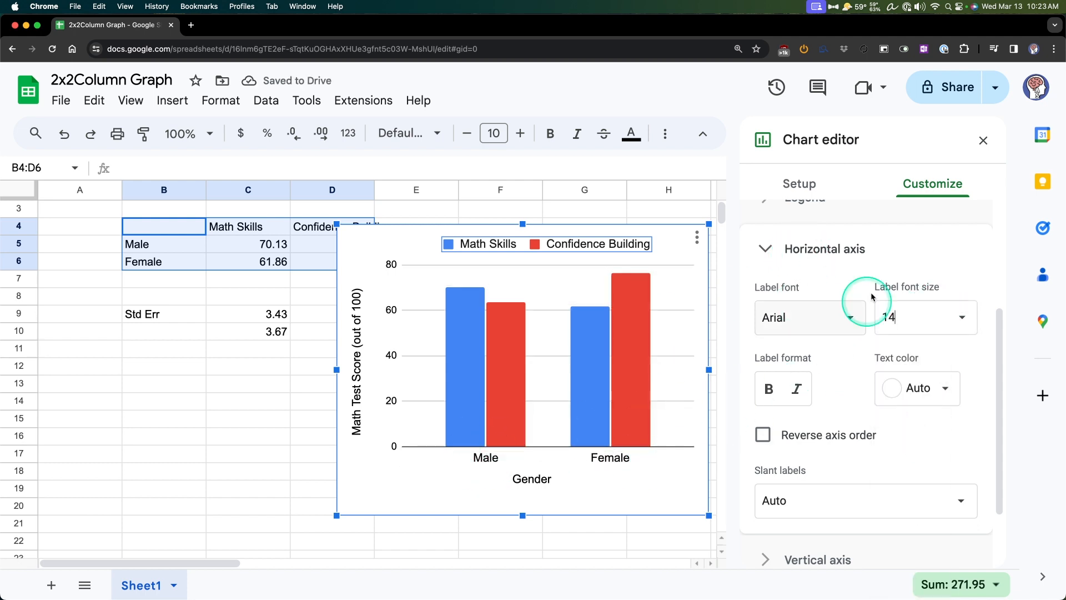
Set the label font size of the chart's vertical axis to 14.
{"action": "scroll", "coordinate": [868, 339], "scroll_direction": "down", "scroll_amount": 1}
{"action": "left_click", "coordinate": [851, 231]}
{"action": "left_click", "coordinate": [831, 479]}
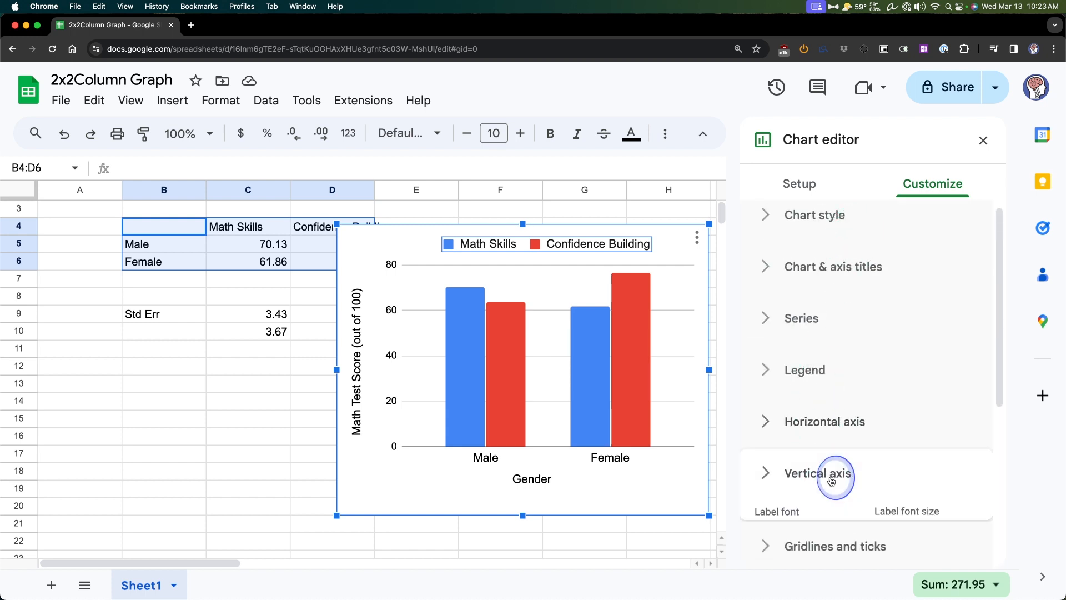
{"action": "scroll", "coordinate": [799, 389], "scroll_direction": "down", "scroll_amount": 6}
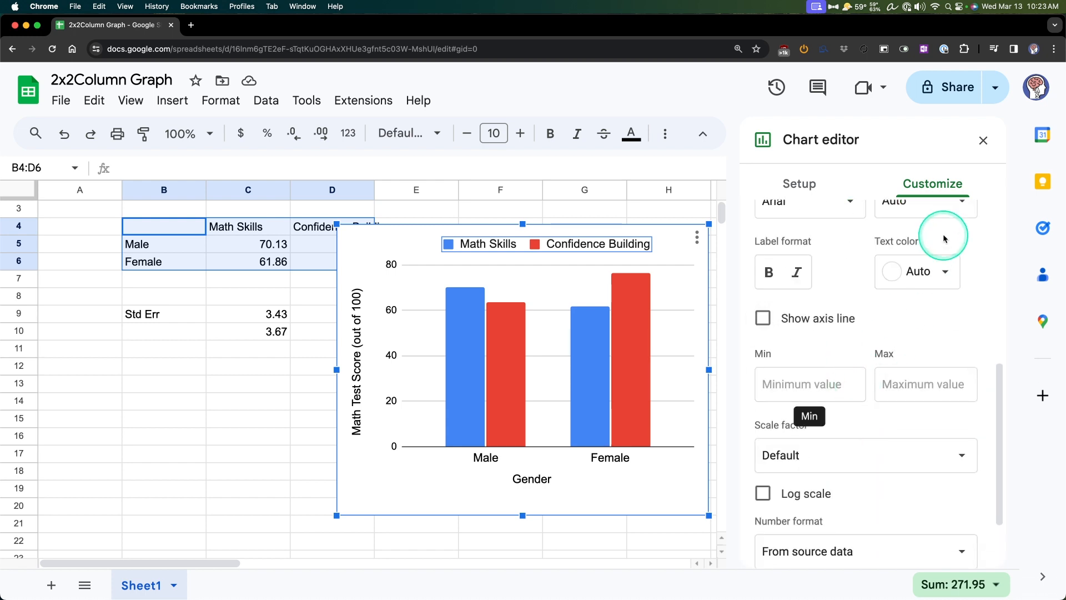
{"action": "scroll", "coordinate": [944, 239], "scroll_direction": "up", "scroll_amount": 3}
{"action": "left_click", "coordinate": [969, 301]}
{"action": "left_click", "coordinate": [920, 402]}
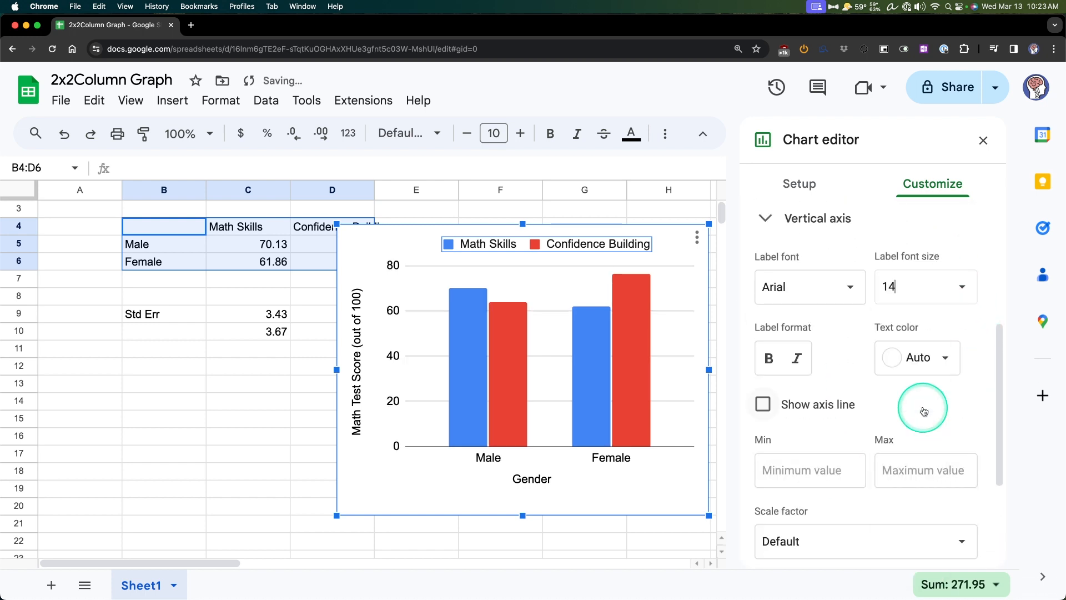
Set the vertical axis range to a minimum of 0 and a maximum of 100.
{"action": "scroll", "coordinate": [946, 365], "scroll_direction": "down", "scroll_amount": 3}
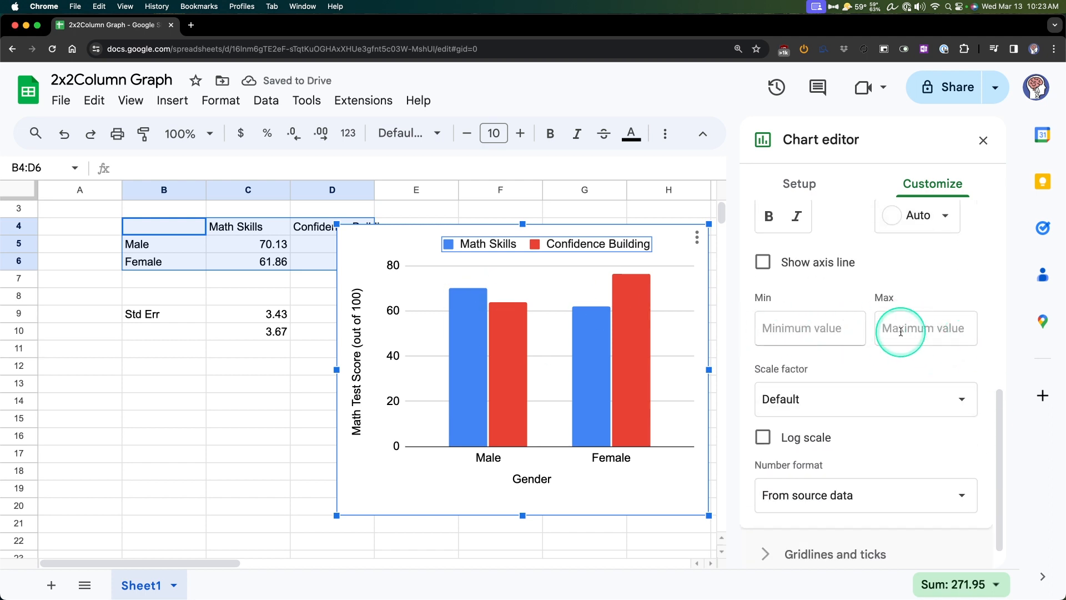
{"action": "left_click", "coordinate": [820, 330]}
{"action": "type", "text": "0"}
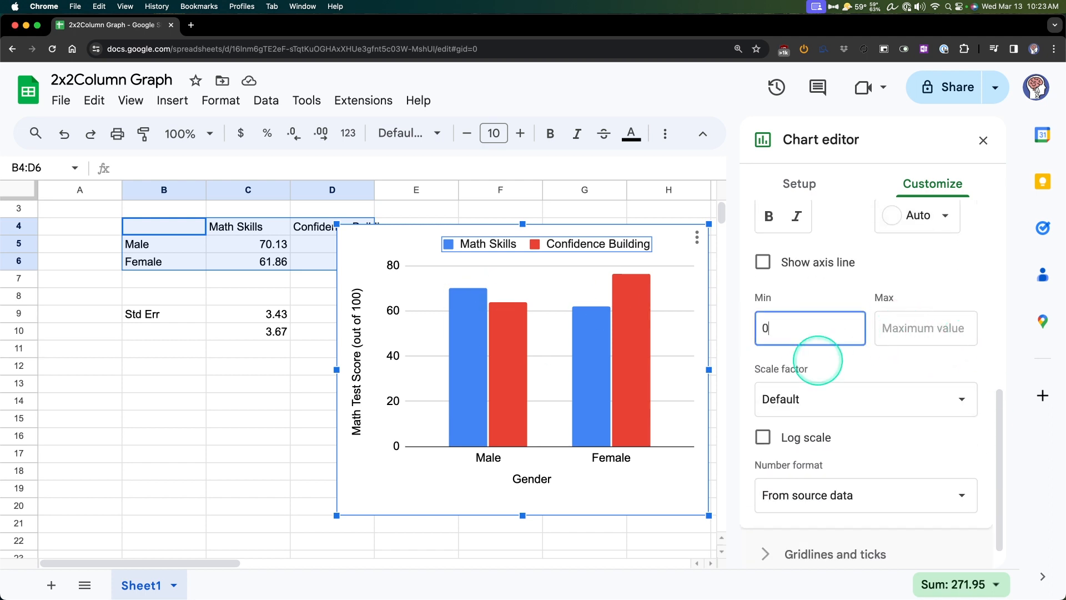
{"action": "left_click", "coordinate": [921, 331]}
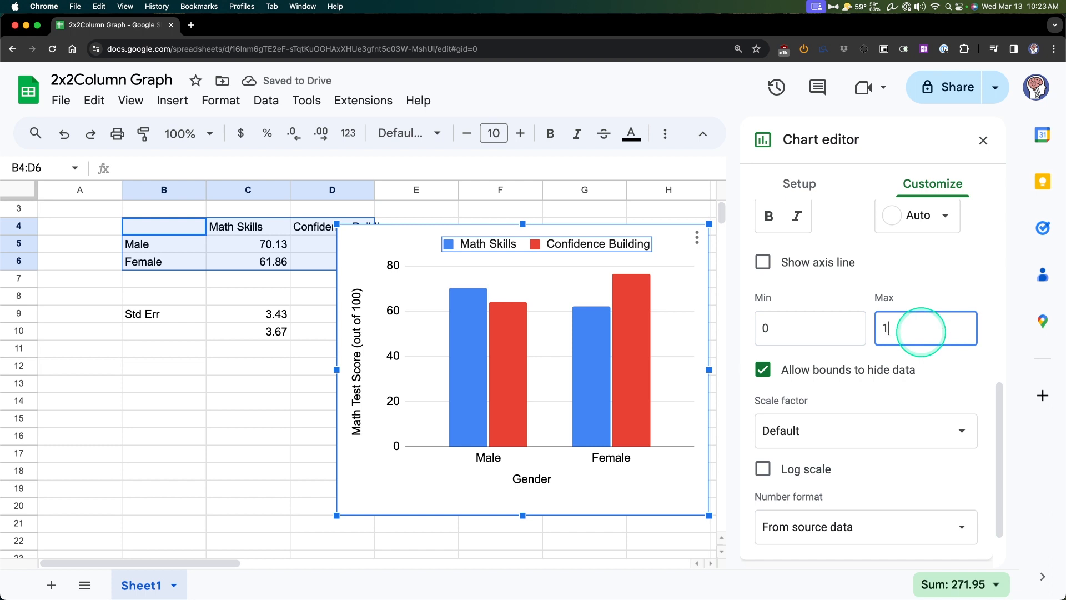
{"action": "left_click", "coordinate": [952, 348]}
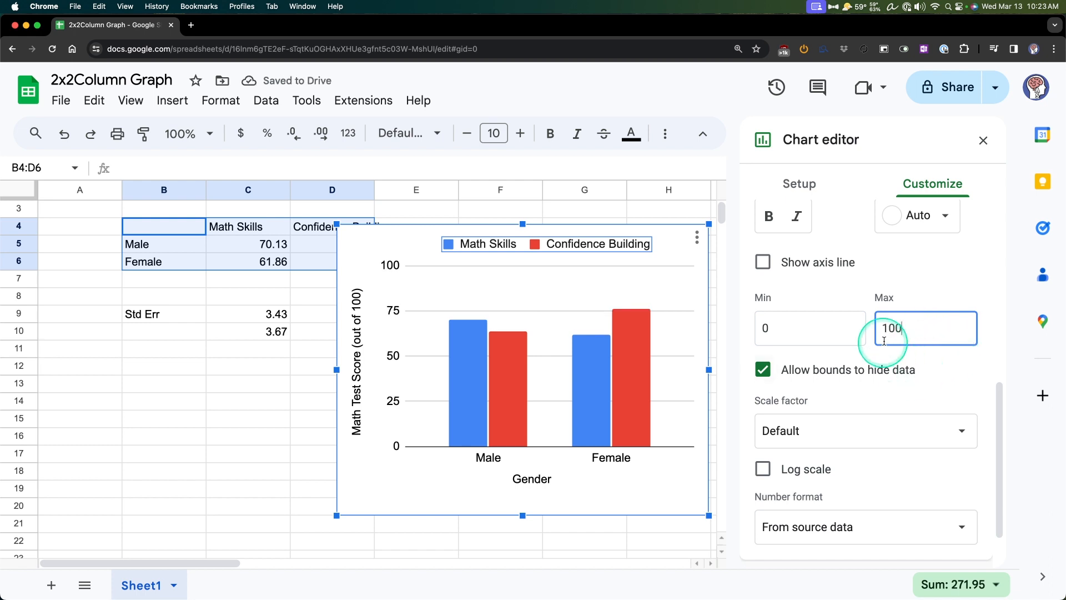
{"action": "left_click", "coordinate": [392, 299]}
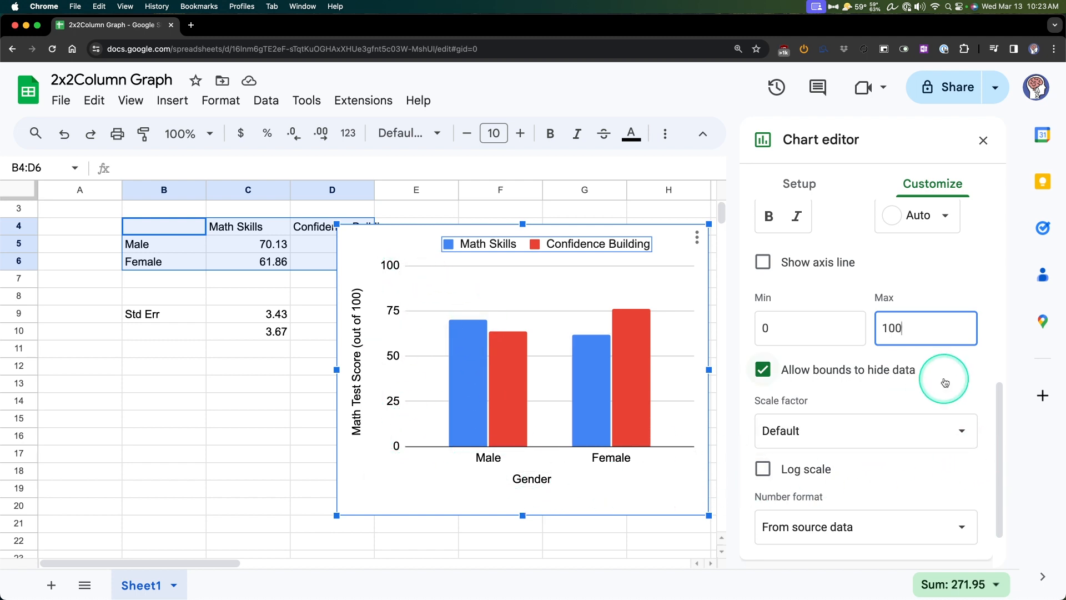
{"action": "scroll", "coordinate": [945, 382], "scroll_direction": "down", "scroll_amount": 1}
{"action": "left_click", "coordinate": [777, 371]}
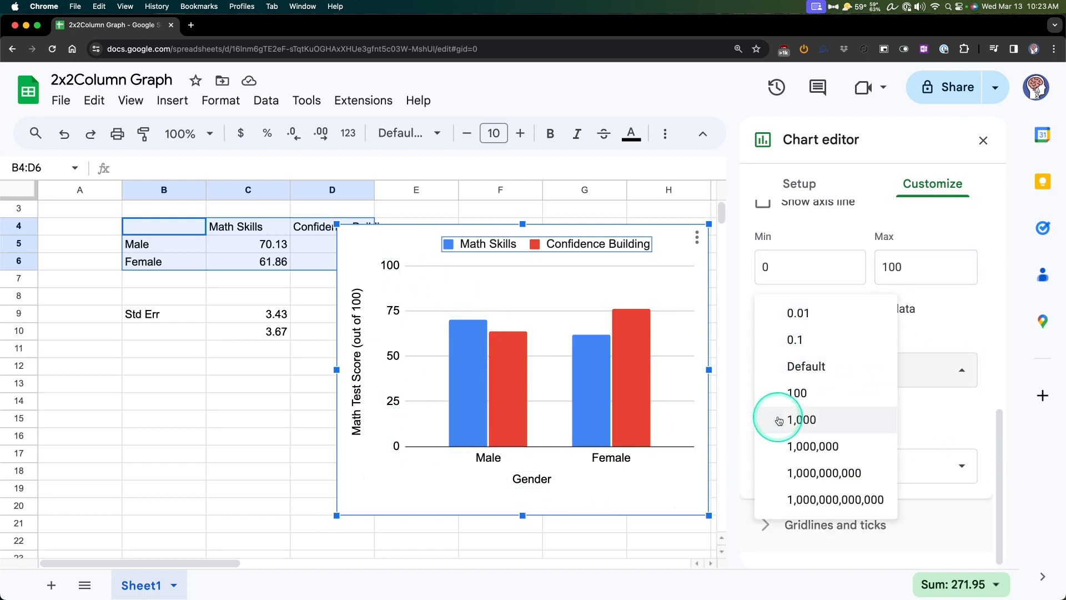
{"action": "left_click", "coordinate": [972, 348]}
{"action": "left_click", "coordinate": [927, 464]}
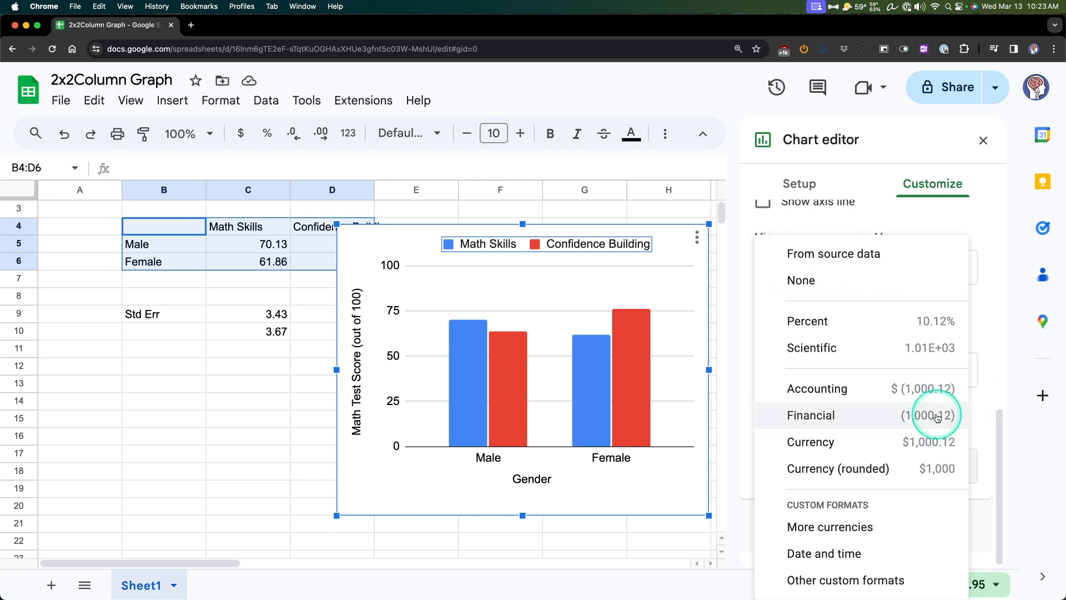
{"action": "left_click", "coordinate": [992, 422]}
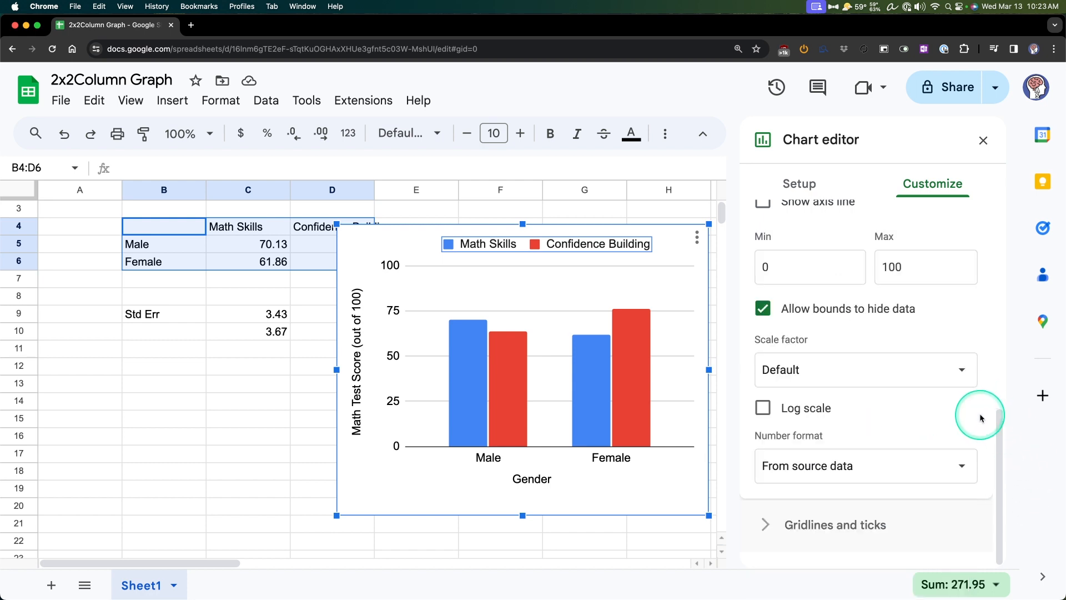
Try the vertical axis scale factors 100 and 0.1, and set the scale factor back to Default.
{"action": "left_click", "coordinate": [955, 368]}
{"action": "left_click", "coordinate": [841, 400]}
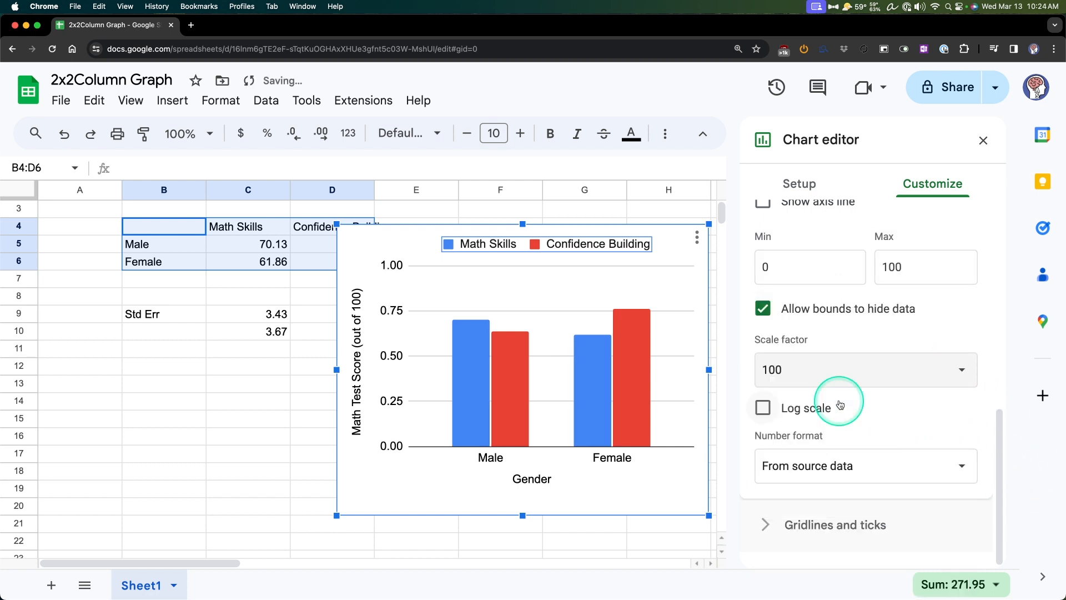
{"action": "left_click", "coordinate": [837, 373]}
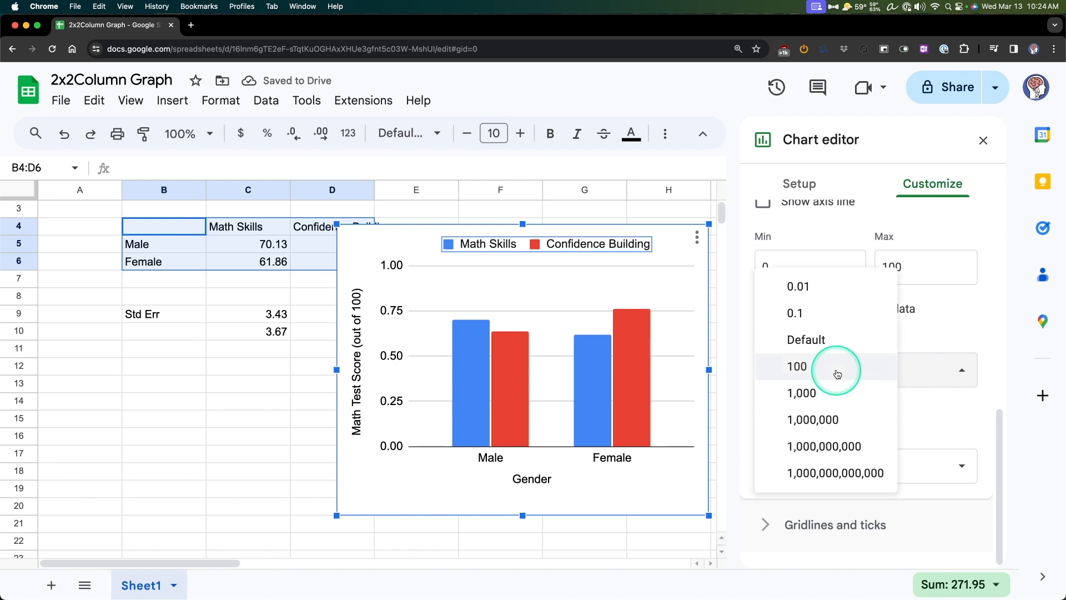
{"action": "left_click", "coordinate": [819, 309]}
{"action": "left_click", "coordinate": [861, 369]}
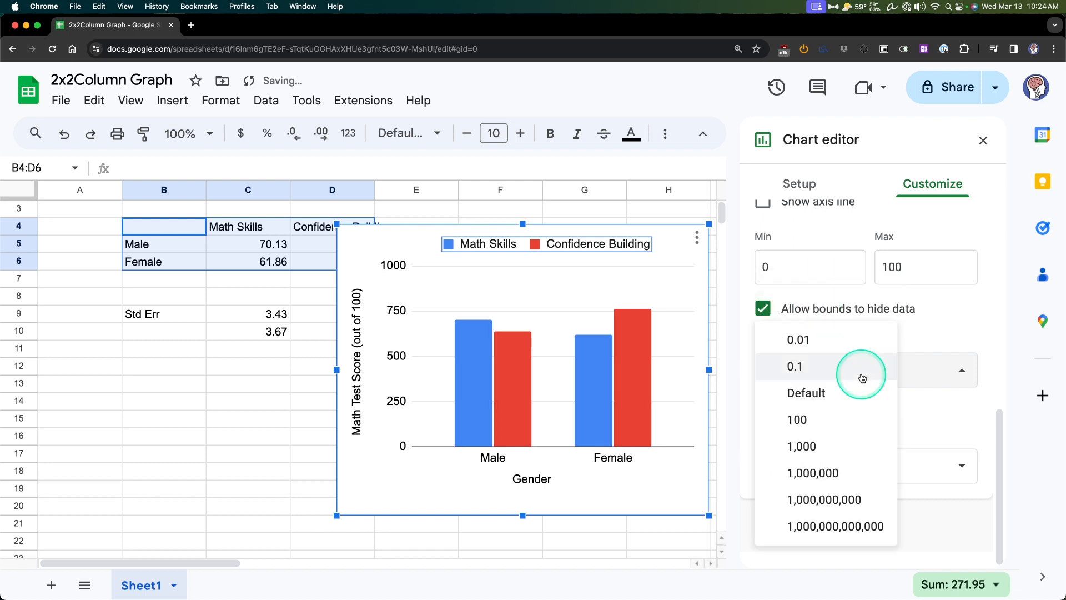
{"action": "left_click", "coordinate": [861, 388]}
Show the vertical axis line and turn off the major gridlines of the vertical axis.
{"action": "scroll", "coordinate": [955, 377], "scroll_direction": "up", "scroll_amount": 2}
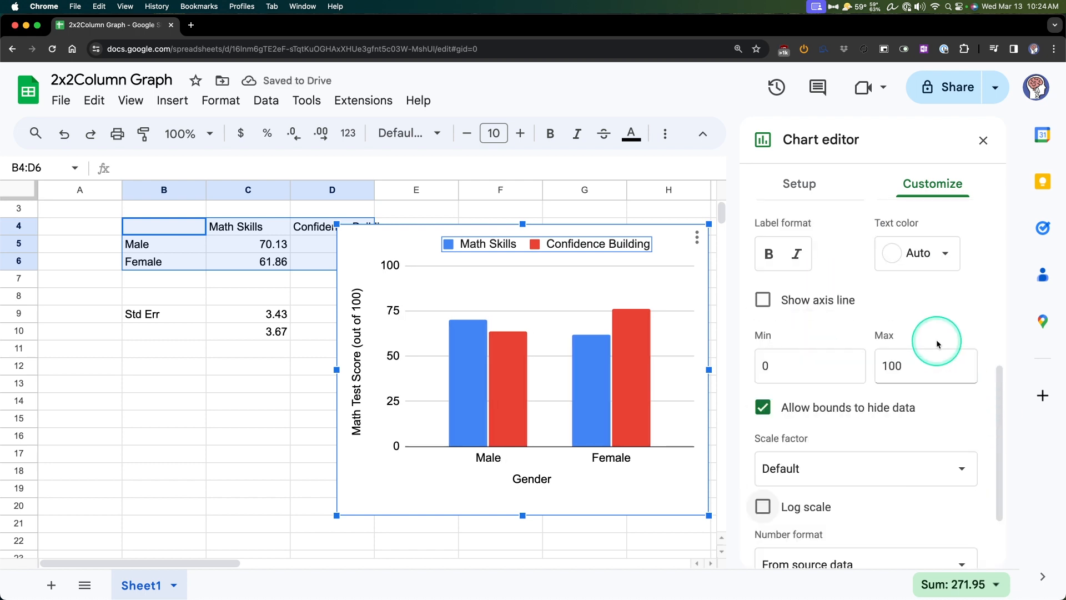
{"action": "left_click", "coordinate": [812, 302]}
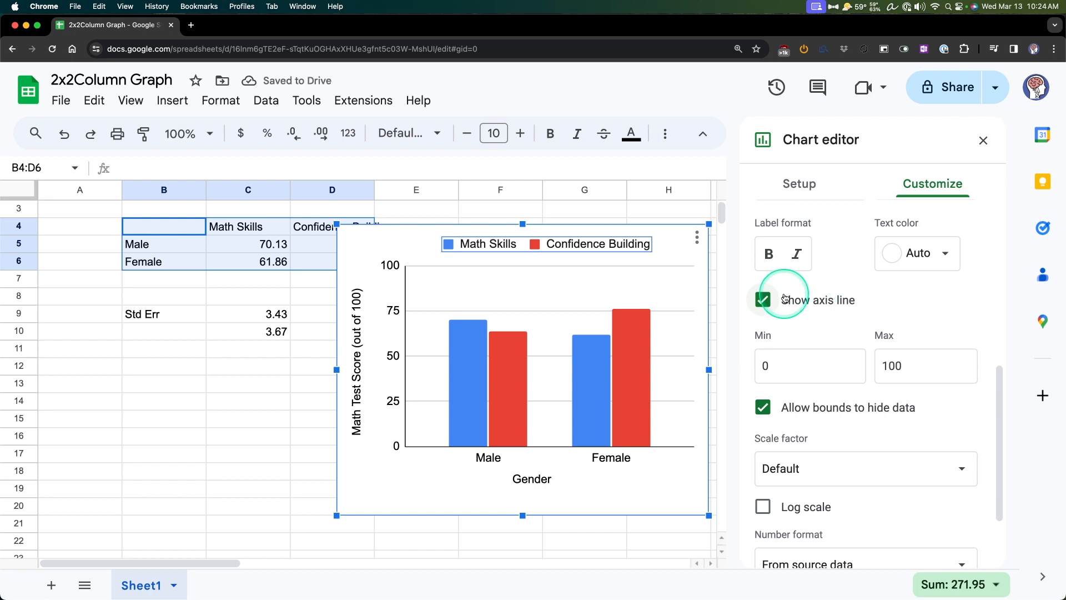
{"action": "left_click", "coordinate": [554, 401]}
{"action": "scroll", "coordinate": [910, 466], "scroll_direction": "up", "scroll_amount": 1}
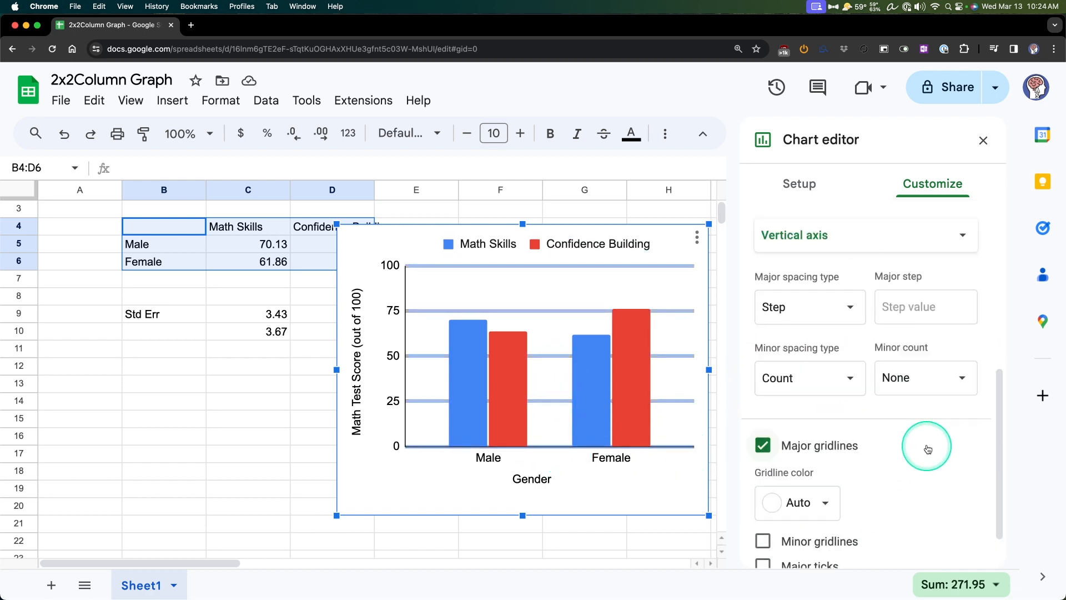
{"action": "scroll", "coordinate": [806, 383], "scroll_direction": "up", "scroll_amount": 3}
{"action": "scroll", "coordinate": [852, 372], "scroll_direction": "down", "scroll_amount": 2}
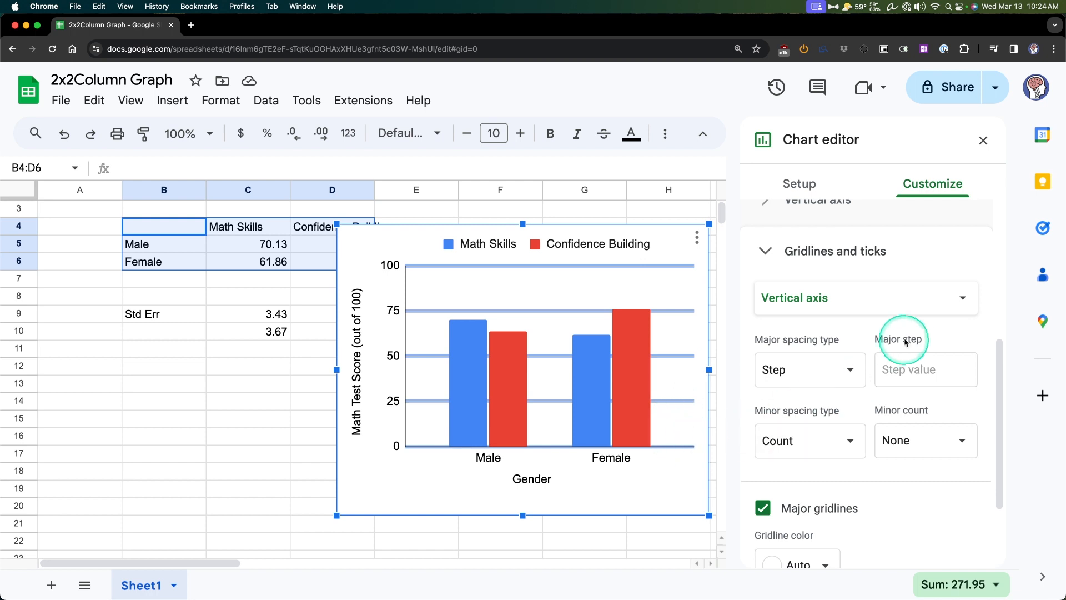
{"action": "scroll", "coordinate": [902, 361], "scroll_direction": "down", "scroll_amount": 2}
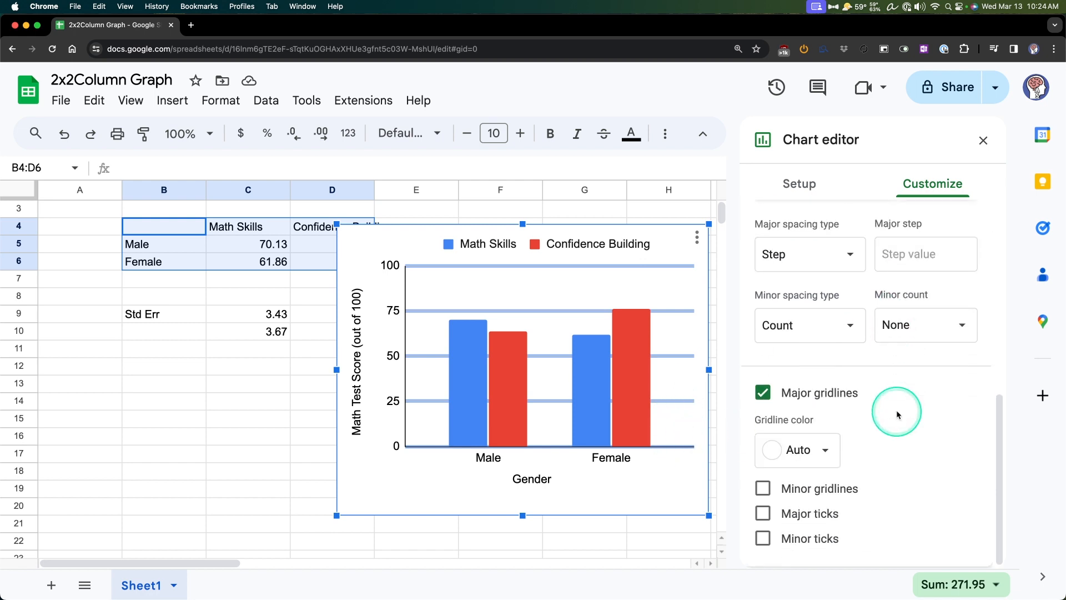
{"action": "left_click", "coordinate": [828, 394]}
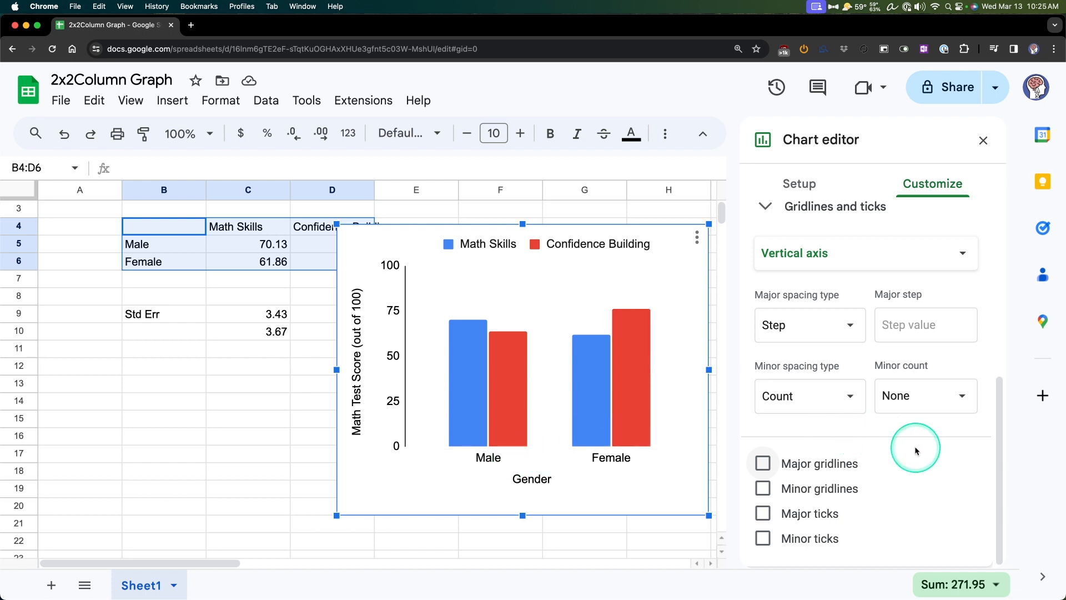
Turn on major ticks for the vertical axis and set their position to Outside.
{"action": "left_click", "coordinate": [821, 463]}
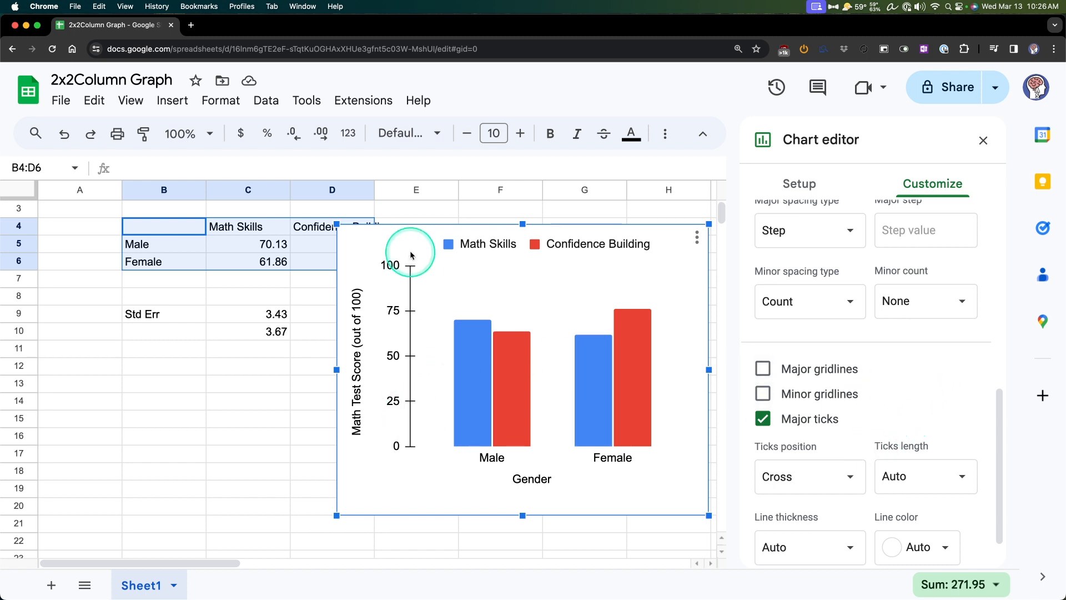
{"action": "scroll", "coordinate": [791, 374], "scroll_direction": "down", "scroll_amount": 1}
{"action": "left_click", "coordinate": [788, 422]}
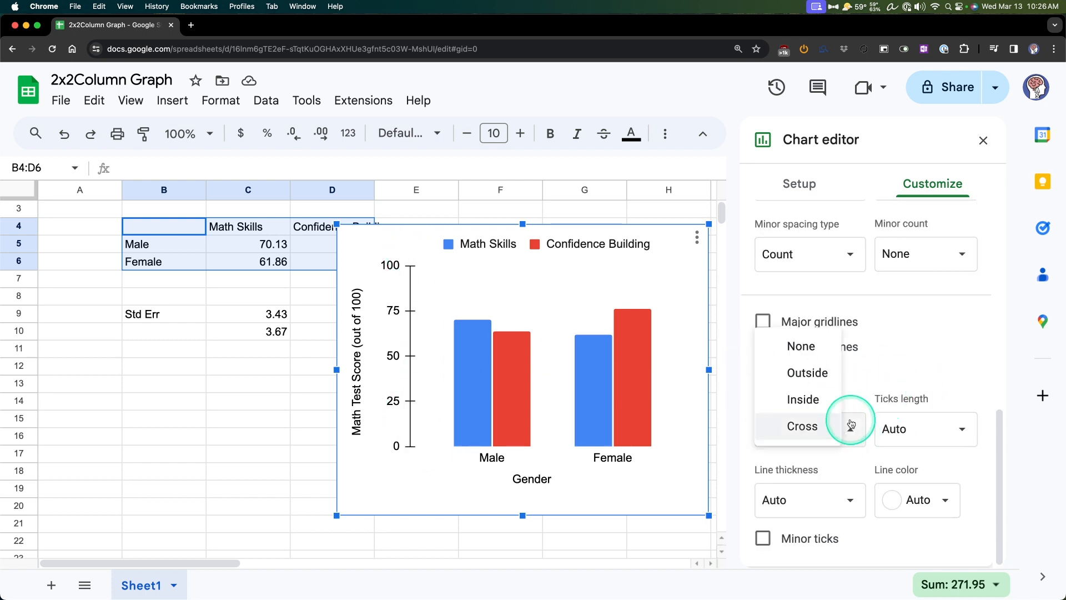
{"action": "left_click", "coordinate": [825, 396]}
{"action": "left_click", "coordinate": [820, 400]}
{"action": "left_click", "coordinate": [825, 397]}
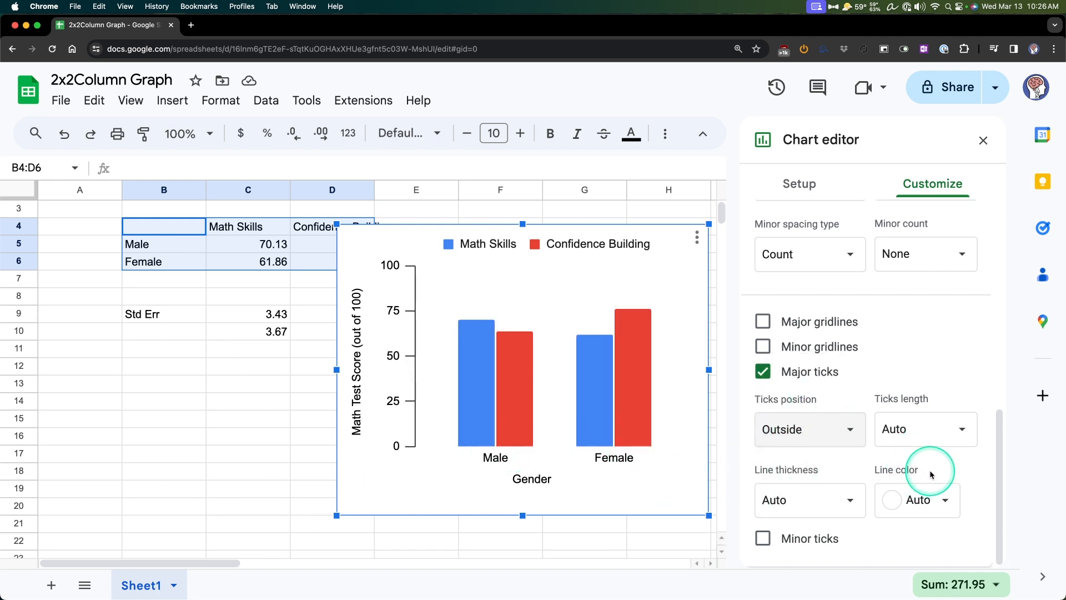
Turn on major ticks for the horizontal axis and set their position to None.
{"action": "scroll", "coordinate": [888, 423], "scroll_direction": "up", "scroll_amount": 4}
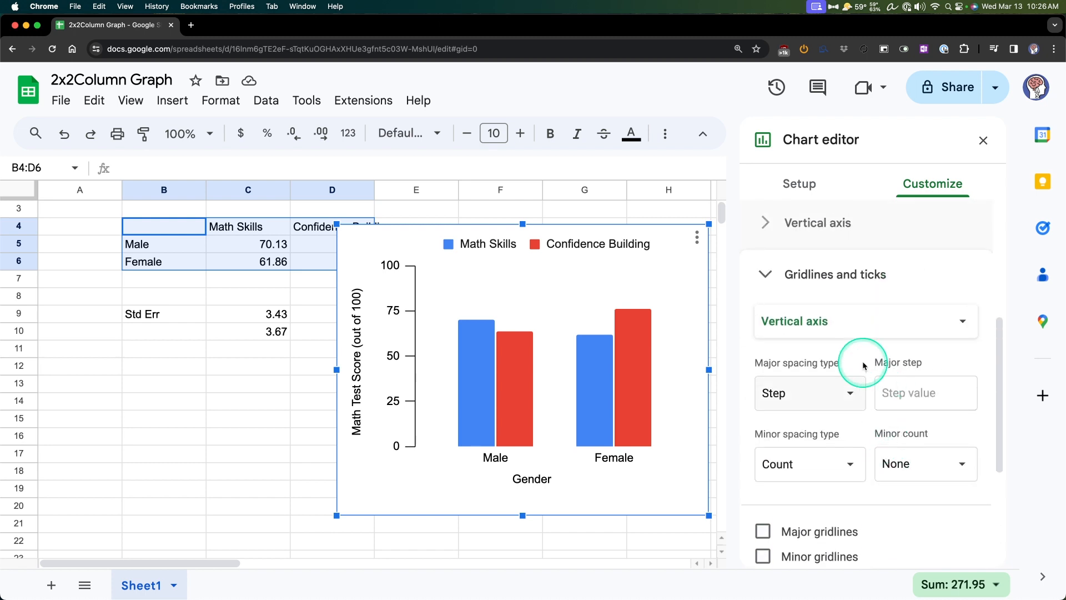
{"action": "left_click", "coordinate": [846, 333]}
{"action": "left_click", "coordinate": [828, 303]}
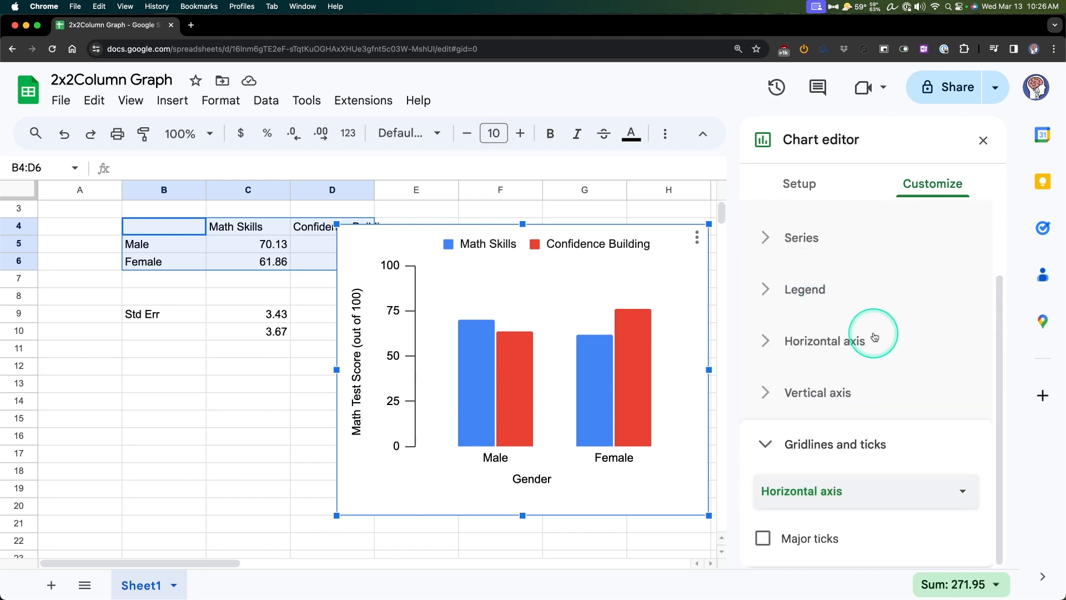
{"action": "left_click", "coordinate": [815, 539]}
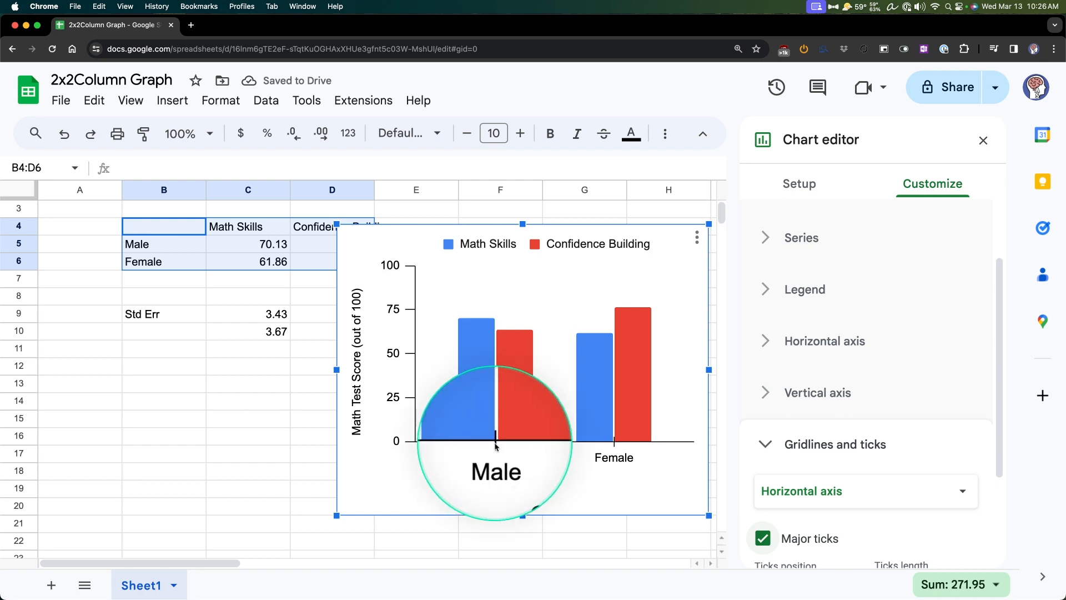
{"action": "scroll", "coordinate": [915, 470], "scroll_direction": "down", "scroll_amount": 3}
{"action": "left_click", "coordinate": [850, 454]}
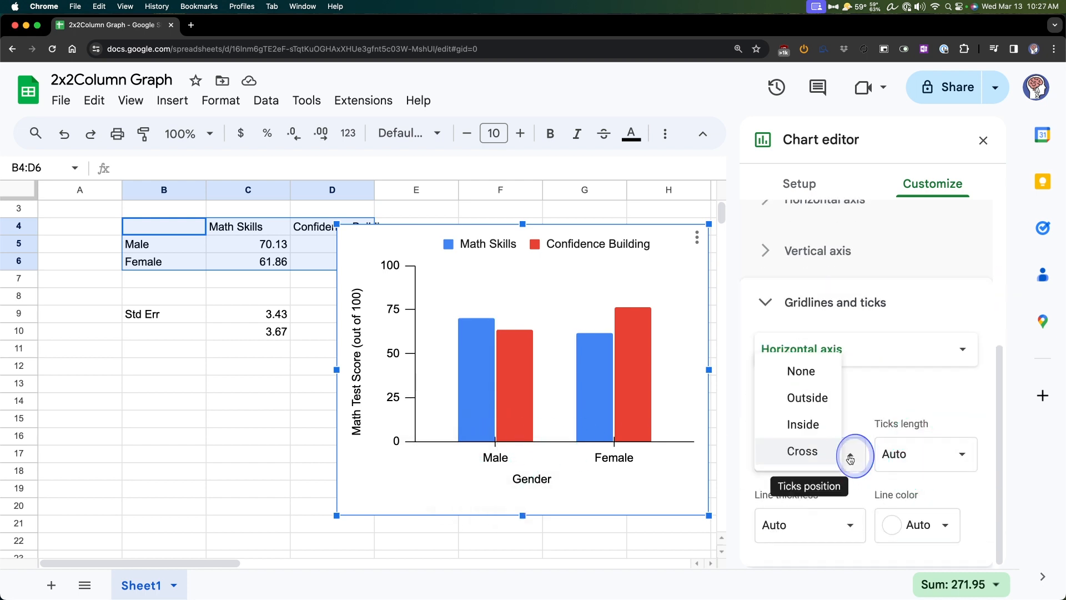
{"action": "left_click", "coordinate": [814, 373]}
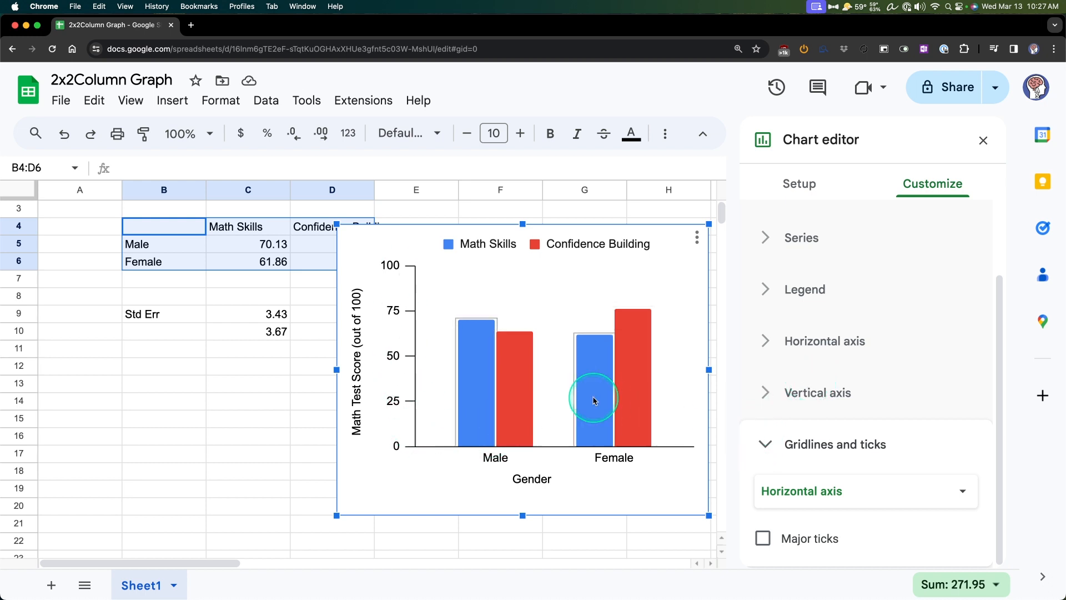
Move the "Gender" horizontal axis title slightly to the right so it is centered beneath the plotted columns.
{"action": "left_click", "coordinate": [534, 482]}
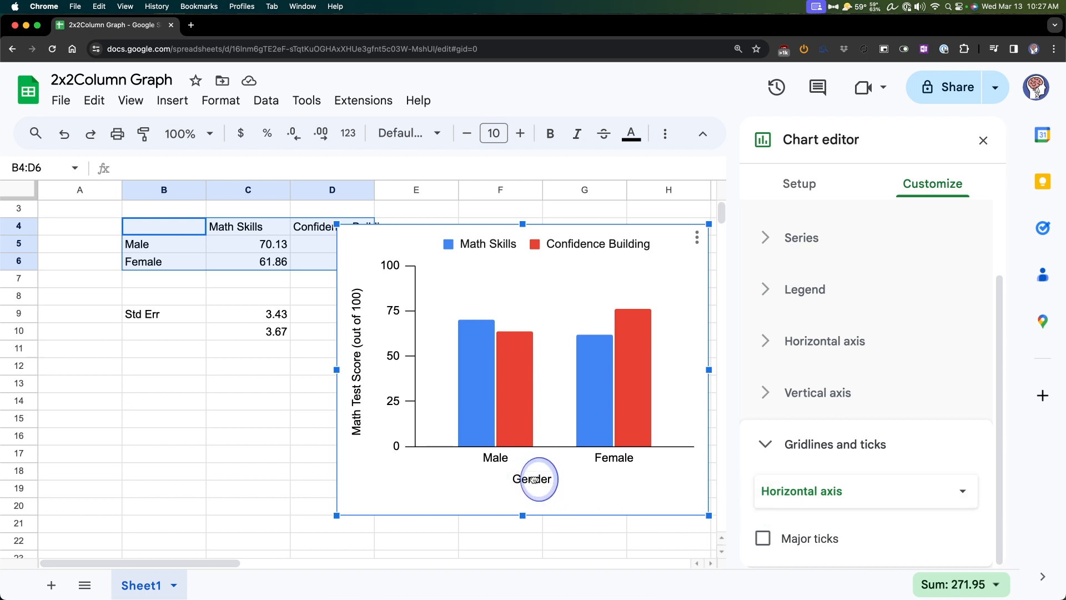
{"action": "left_click_drag", "start_coordinate": [543, 482], "coordinate": [553, 483]}
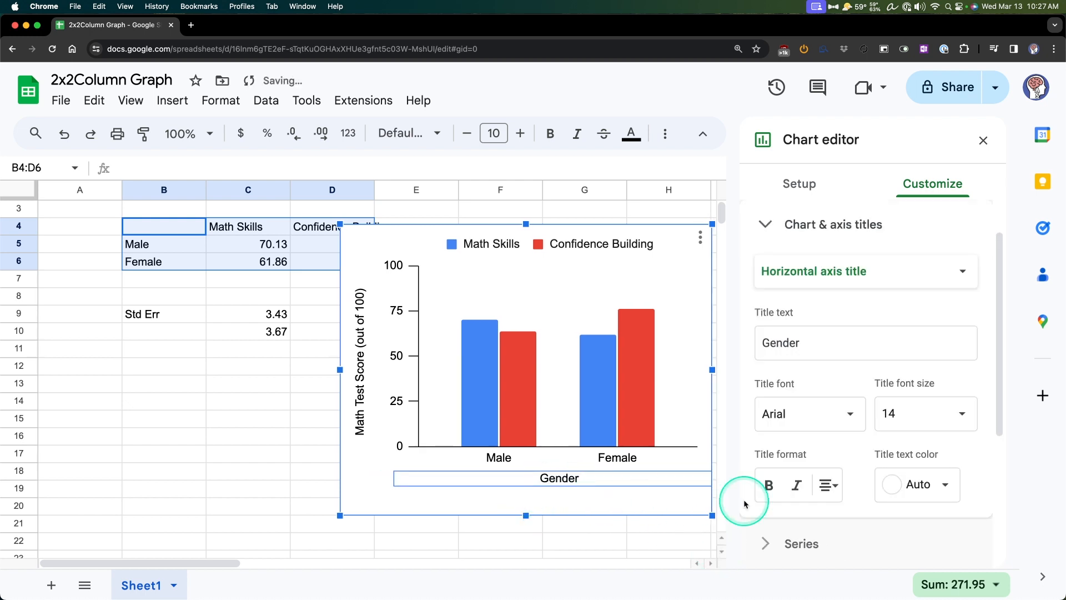
{"action": "scroll", "coordinate": [966, 477], "scroll_direction": "up", "scroll_amount": 2}
{"action": "left_click", "coordinate": [830, 278]}
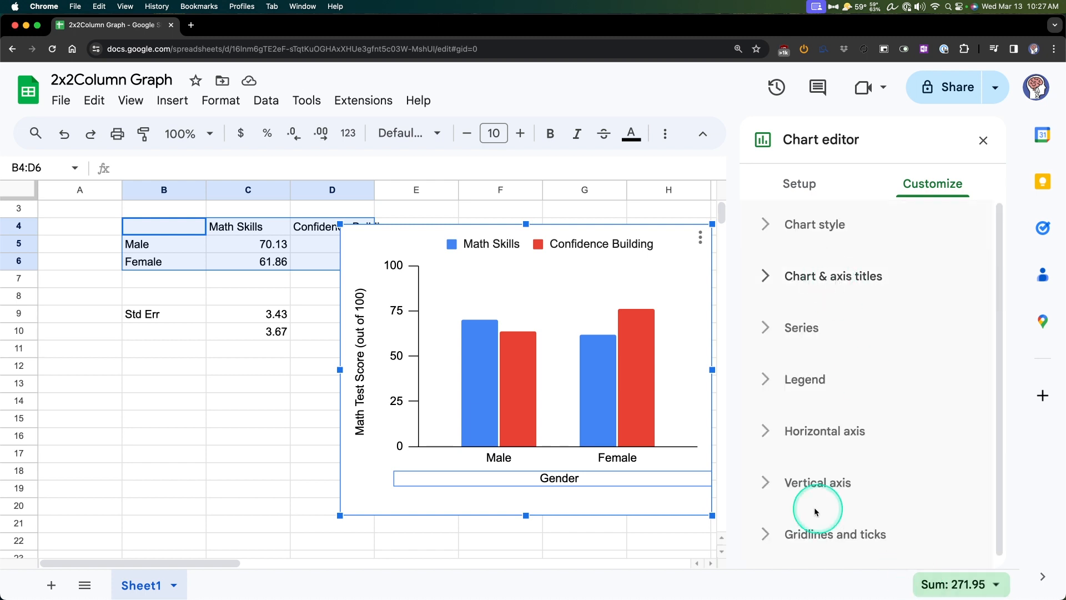
Examine the chart's series formatting options and the standard error values in the sheet behind the chart.
{"action": "left_click", "coordinate": [657, 249]}
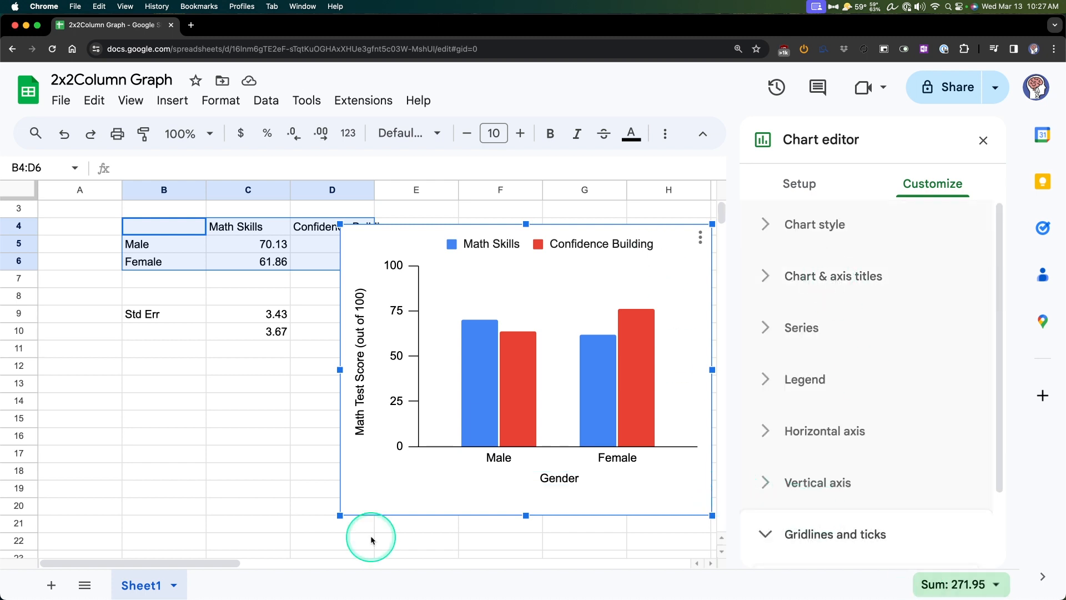
{"action": "left_click", "coordinate": [794, 327]}
{"action": "scroll", "coordinate": [888, 339], "scroll_direction": "down", "scroll_amount": 1}
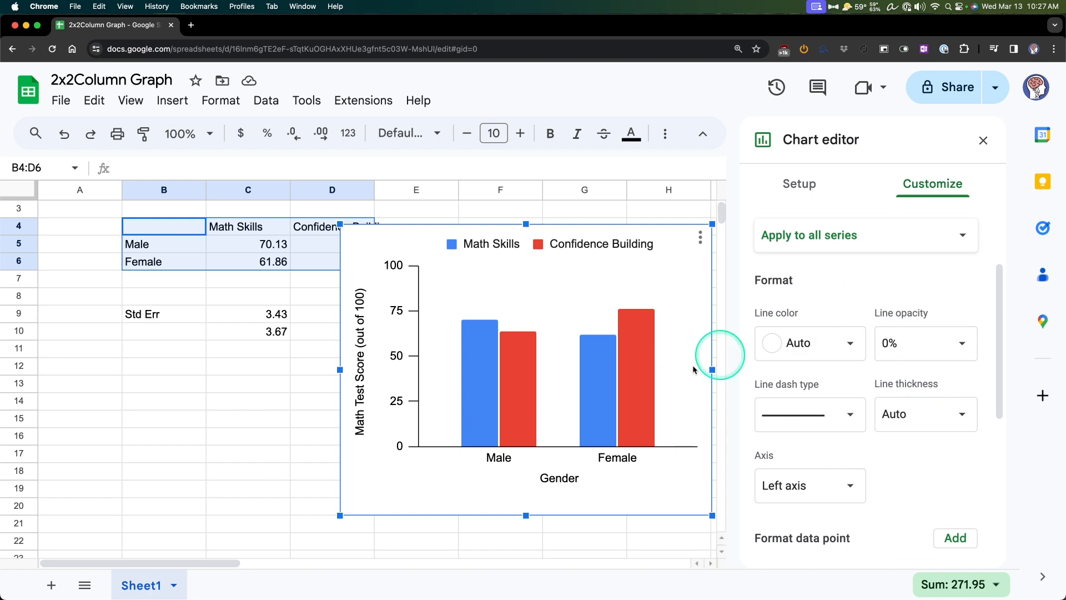
{"action": "scroll", "coordinate": [932, 452], "scroll_direction": "down", "scroll_amount": 4}
{"action": "scroll", "coordinate": [932, 452], "scroll_direction": "up", "scroll_amount": 5}
{"action": "scroll", "coordinate": [930, 450], "scroll_direction": "up", "scroll_amount": 1}
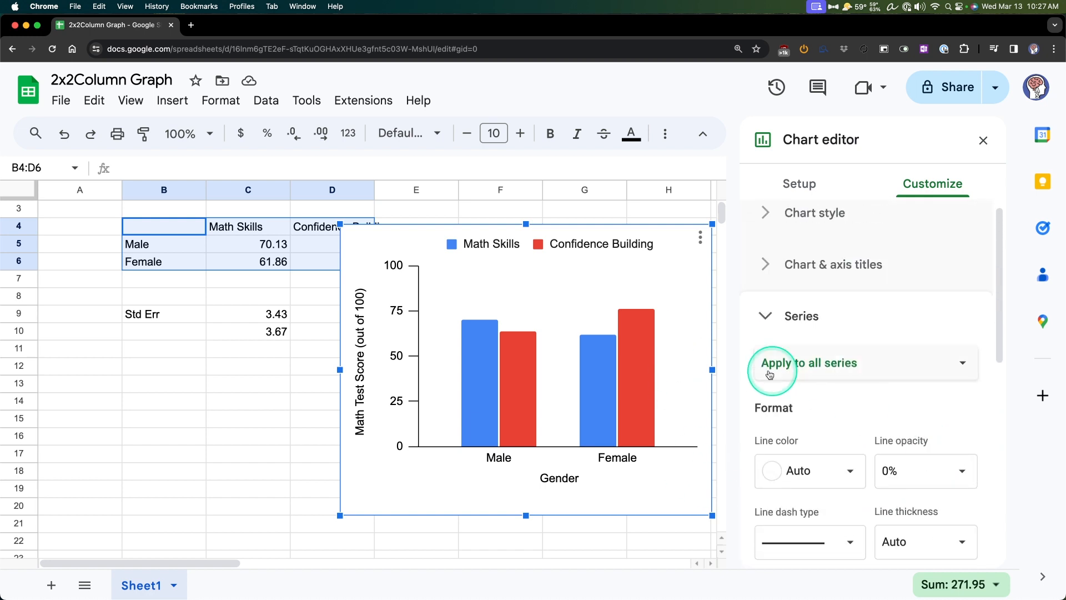
{"action": "left_click", "coordinate": [766, 367]}
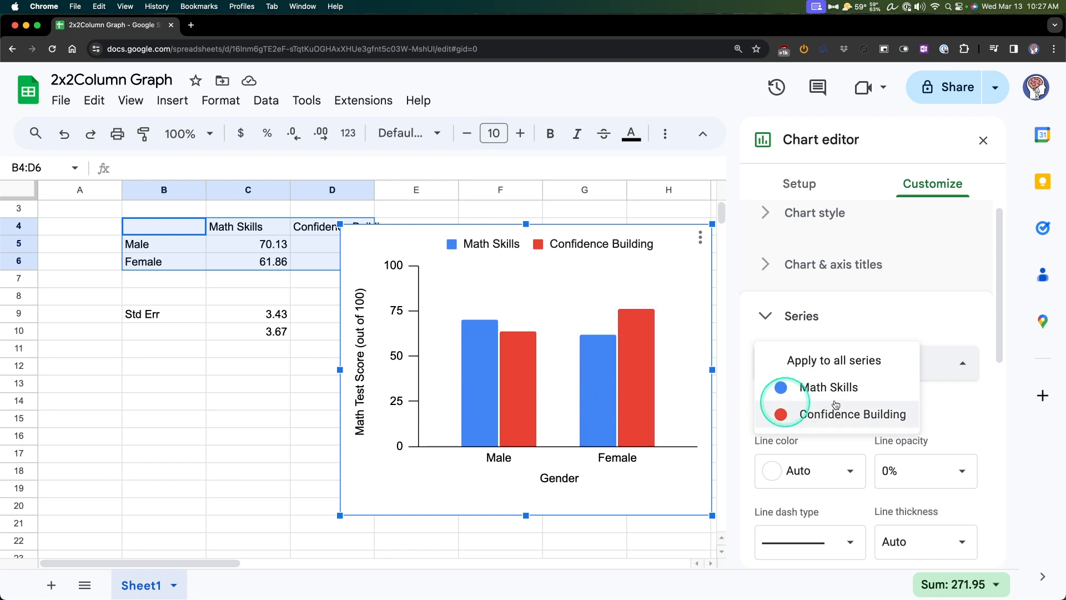
{"action": "scroll", "coordinate": [958, 411], "scroll_direction": "down", "scroll_amount": 5}
{"action": "scroll", "coordinate": [869, 448], "scroll_direction": "down", "scroll_amount": 1}
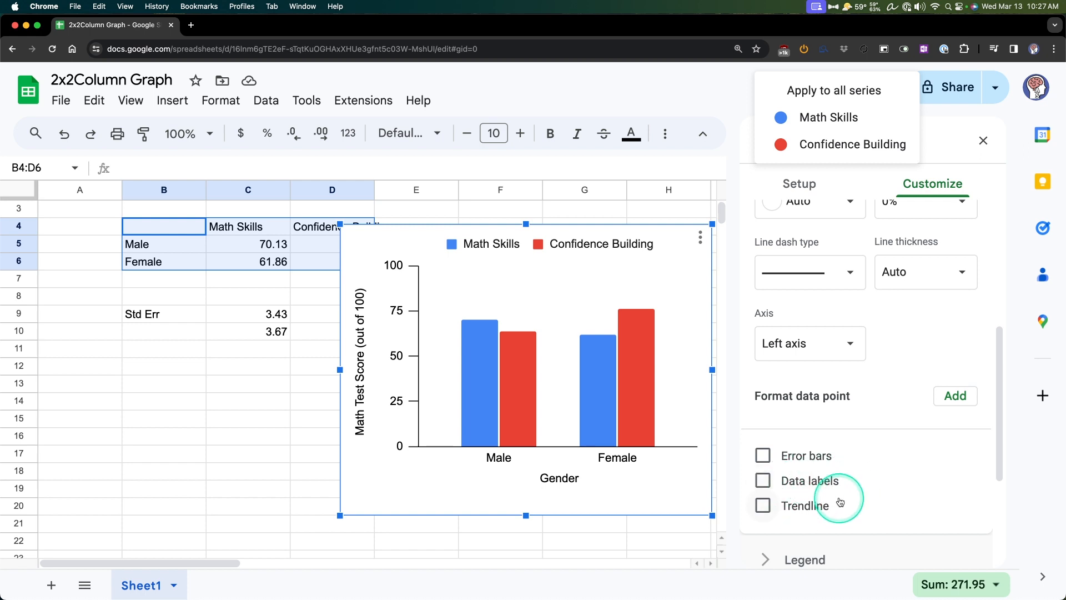
{"action": "scroll", "coordinate": [905, 437], "scroll_direction": "up", "scroll_amount": 2}
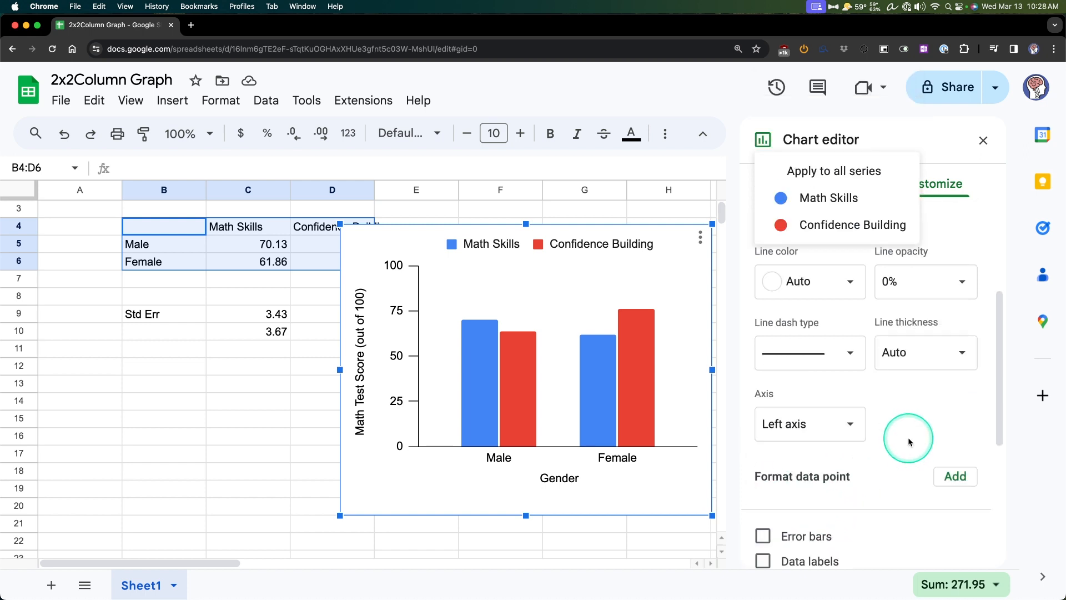
{"action": "left_click_drag", "start_coordinate": [447, 225], "coordinate": [583, 294]}
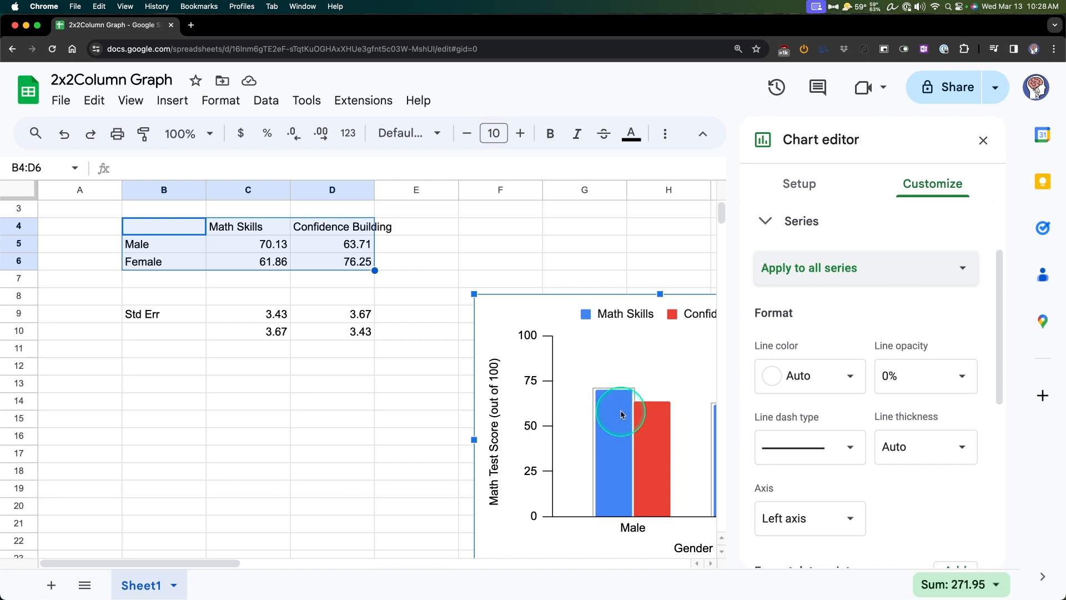
{"action": "left_click_drag", "start_coordinate": [648, 293], "coordinate": [512, 237]}
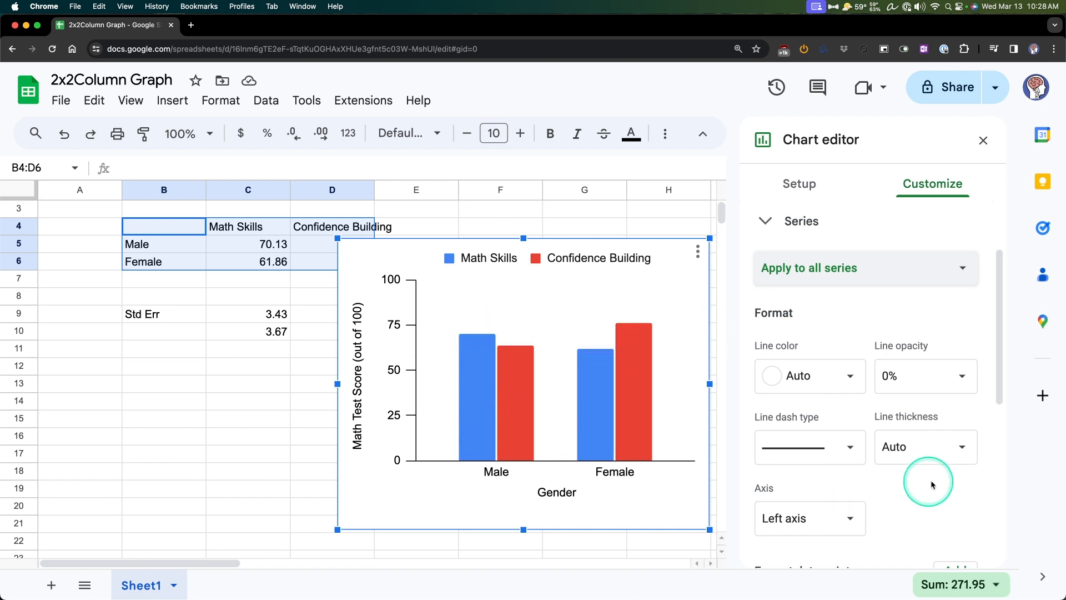
Turn on error bars for the Math Skills series.
{"action": "scroll", "coordinate": [938, 480], "scroll_direction": "down", "scroll_amount": 5}
{"action": "scroll", "coordinate": [932, 394], "scroll_direction": "up", "scroll_amount": 3}
{"action": "scroll", "coordinate": [931, 391], "scroll_direction": "up", "scroll_amount": 2}
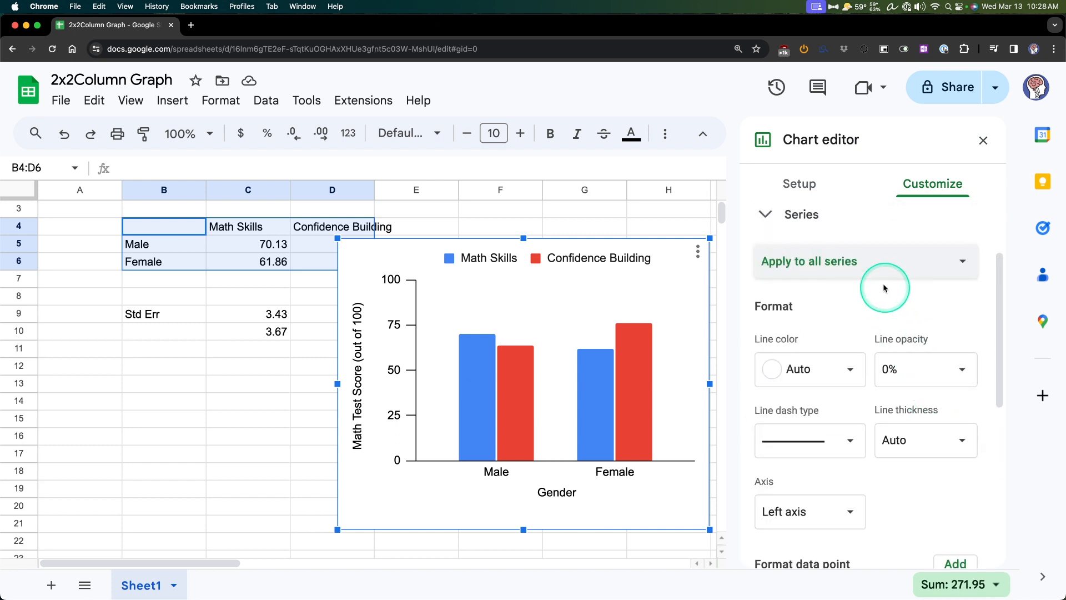
{"action": "left_click", "coordinate": [883, 271]}
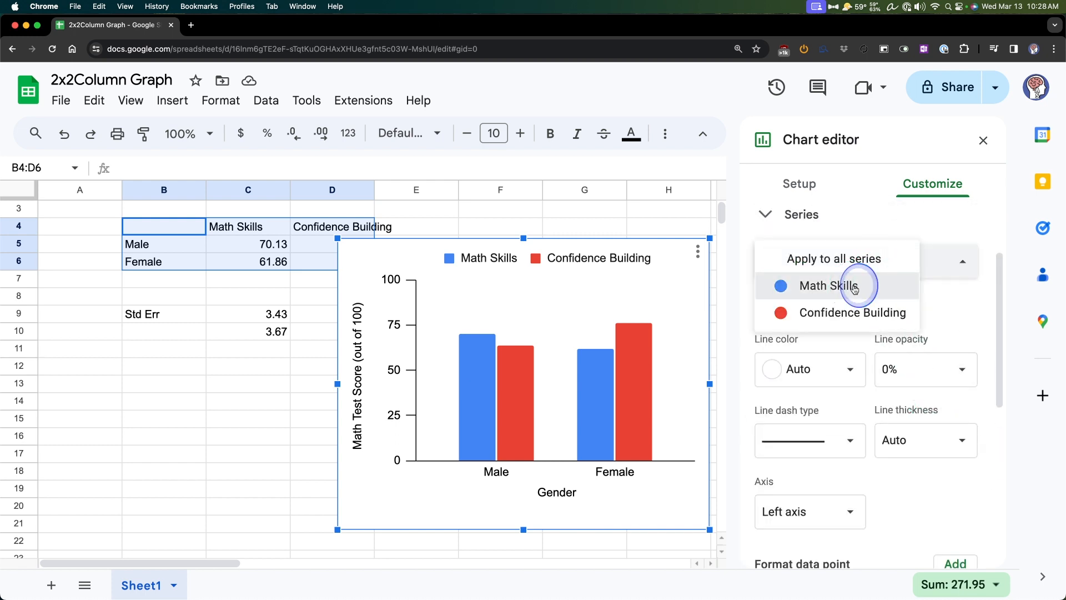
{"action": "left_click", "coordinate": [852, 286]}
{"action": "scroll", "coordinate": [878, 287], "scroll_direction": "down", "scroll_amount": 1}
{"action": "scroll", "coordinate": [877, 287], "scroll_direction": "down", "scroll_amount": 3}
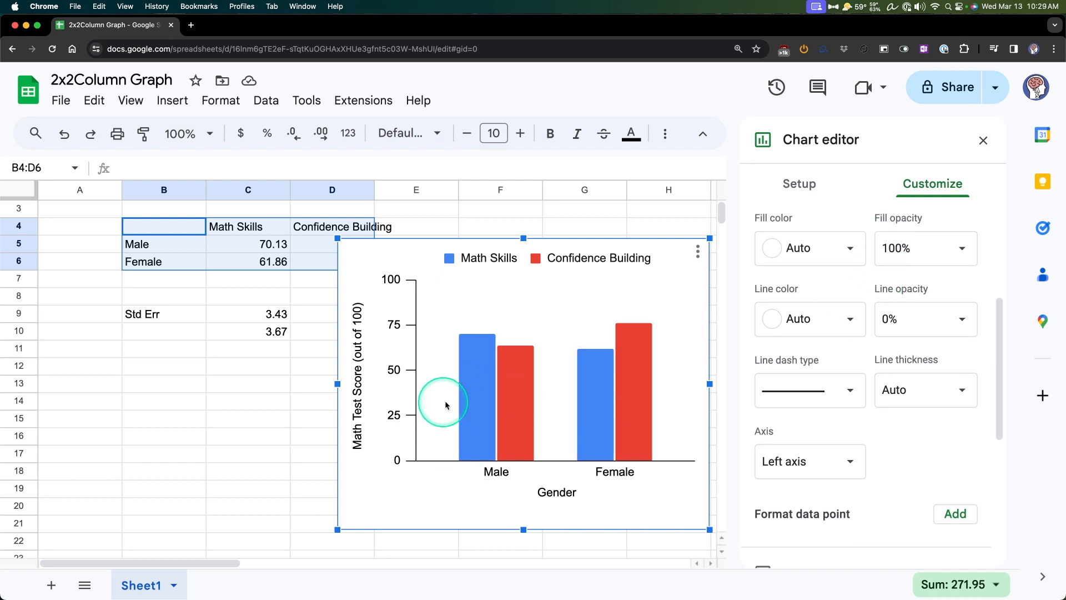
{"action": "scroll", "coordinate": [931, 416], "scroll_direction": "down", "scroll_amount": 1}
{"action": "scroll", "coordinate": [932, 415], "scroll_direction": "down", "scroll_amount": 5}
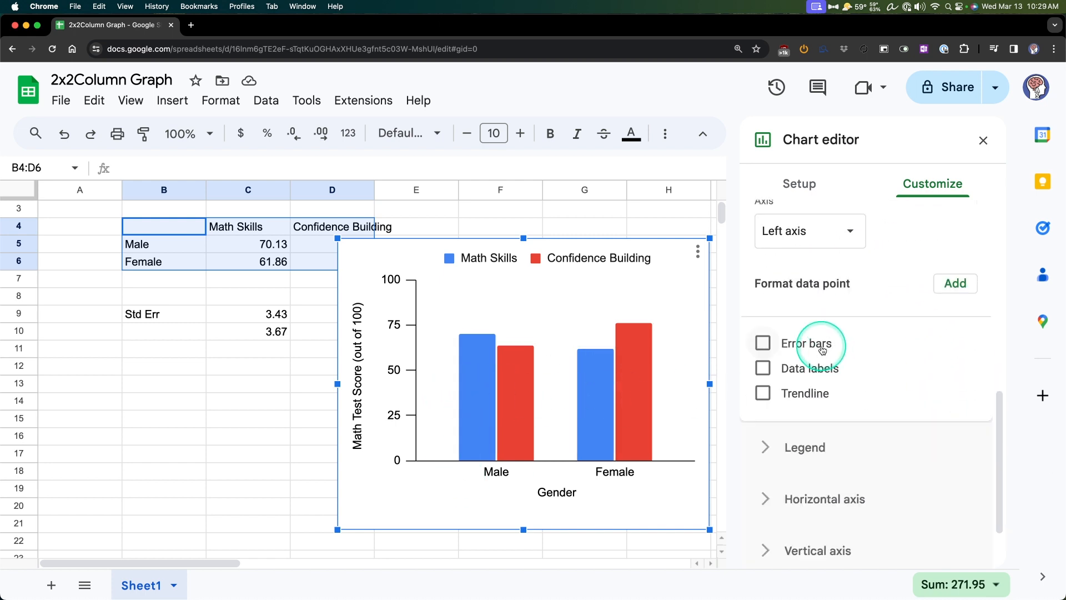
{"action": "left_click", "coordinate": [821, 343]}
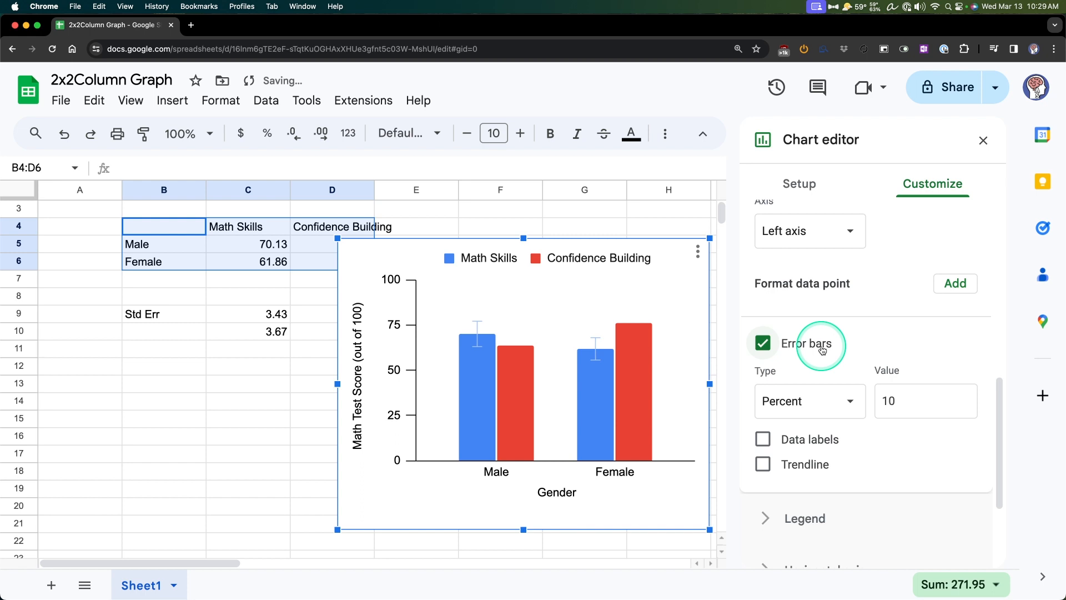
Set the Math Skills error bars to the Constant type with a value of 3.55.
{"action": "left_click", "coordinate": [833, 400]}
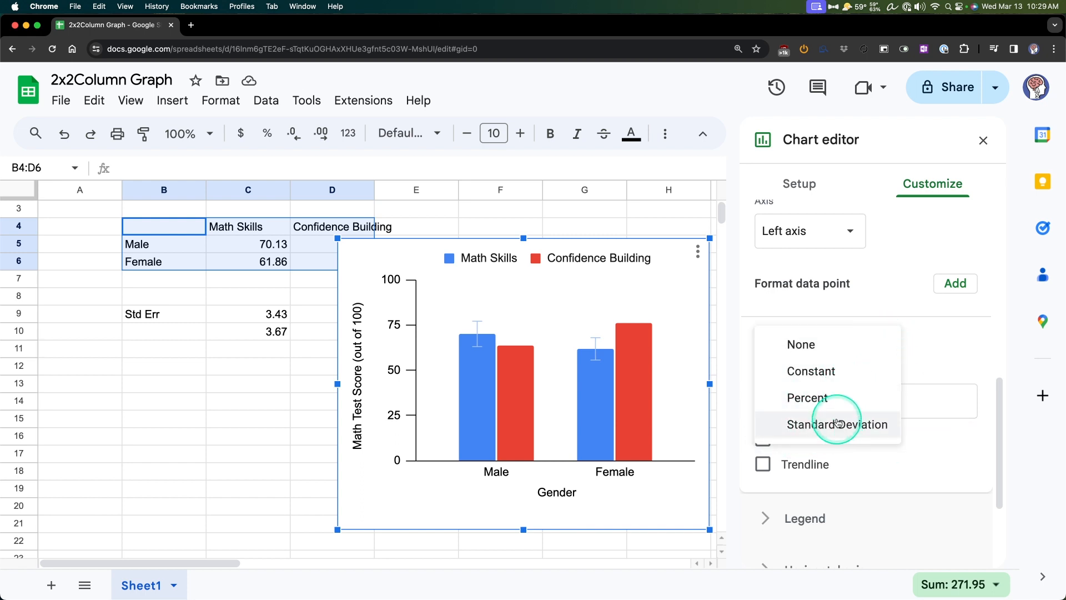
{"action": "left_click", "coordinate": [784, 345]}
{"action": "left_click", "coordinate": [810, 344]}
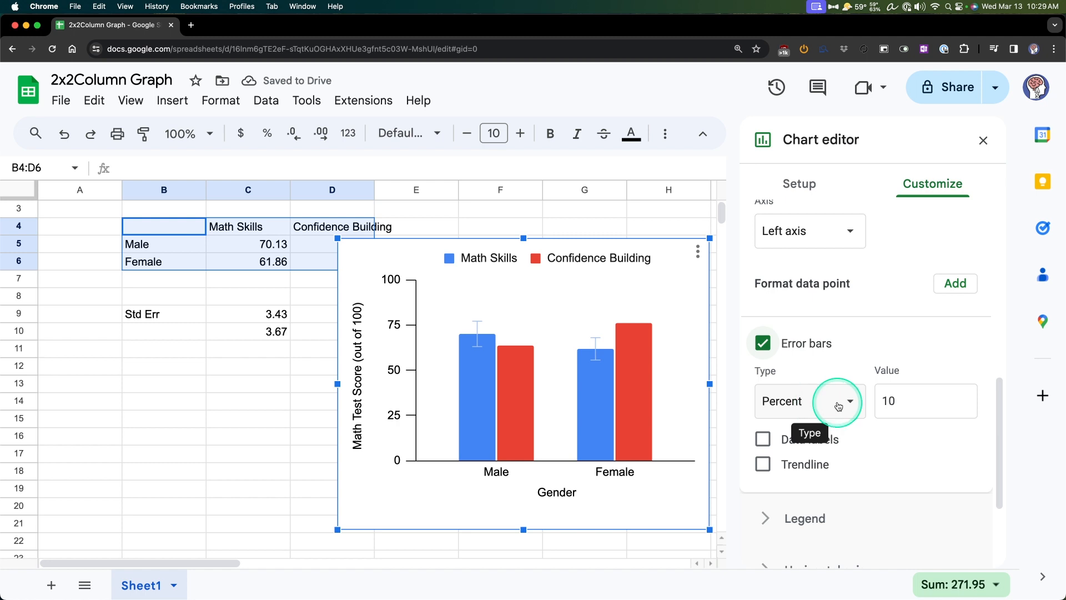
{"action": "left_click", "coordinate": [858, 402]}
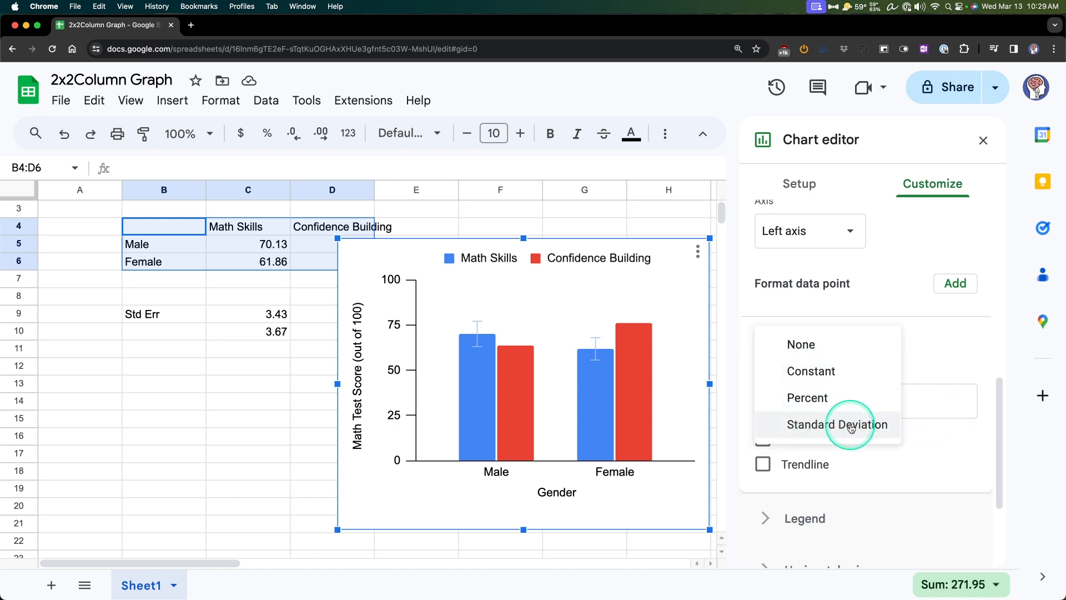
{"action": "left_click", "coordinate": [836, 377]}
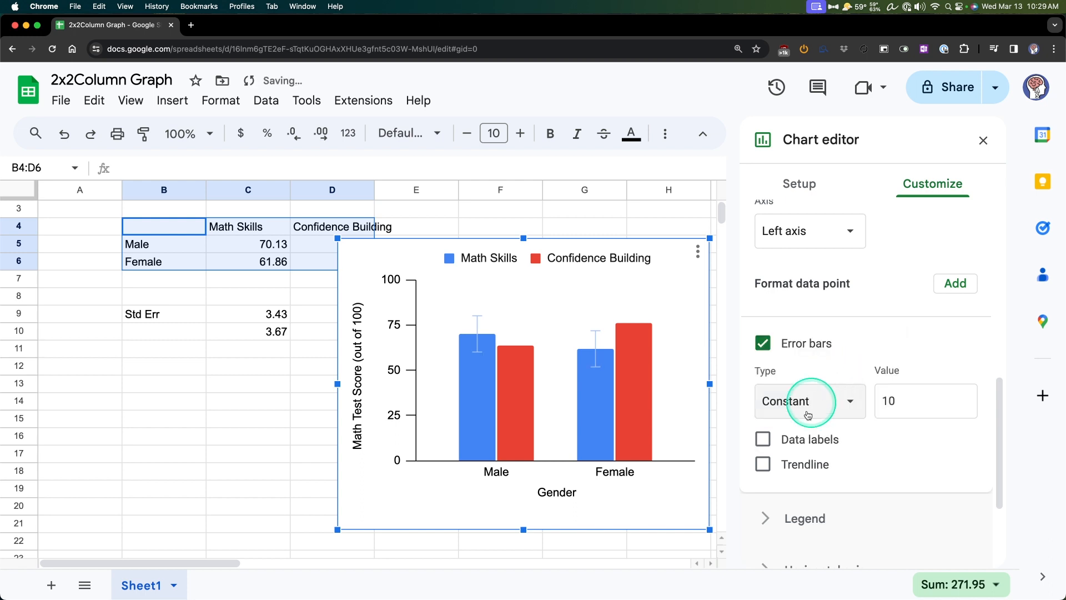
{"action": "left_click", "coordinate": [907, 407]}
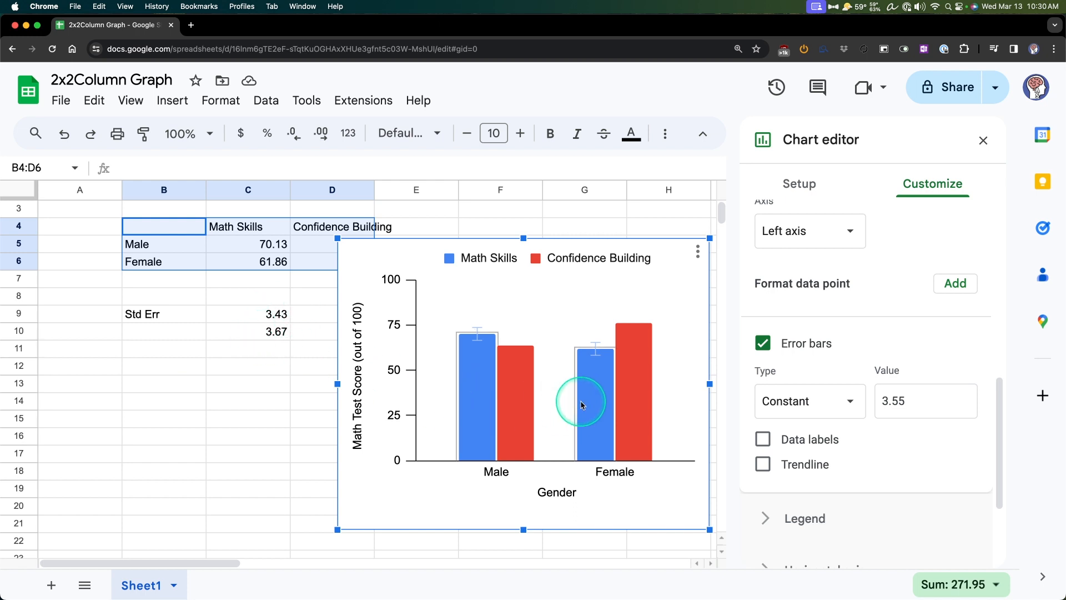
Check the standard error values behind the chart and turn on error bars for the Confidence Building series.
{"action": "left_click_drag", "start_coordinate": [559, 242], "coordinate": [672, 292]}
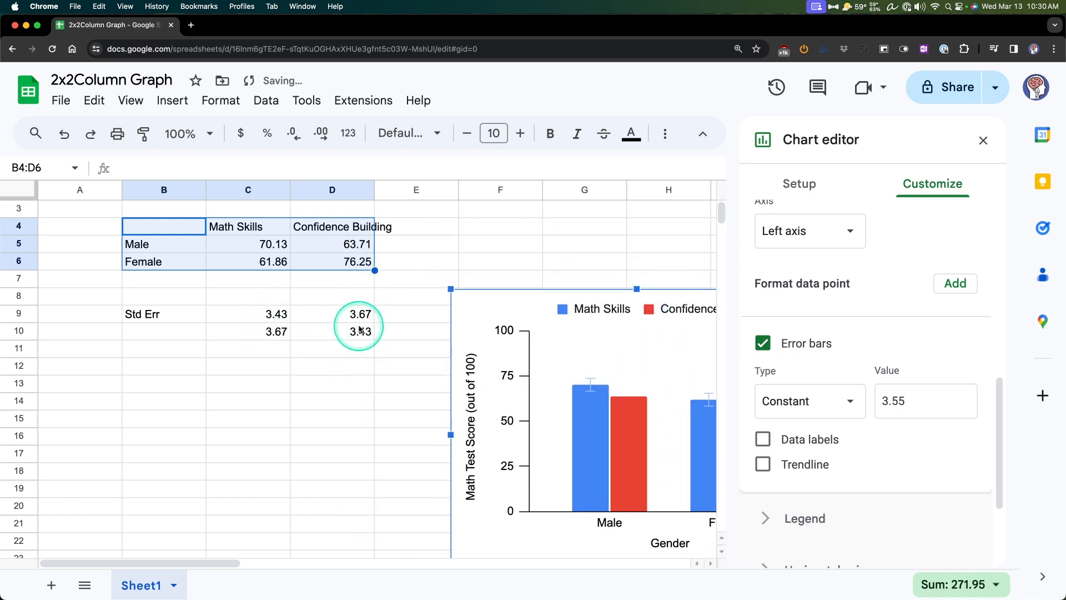
{"action": "left_click_drag", "start_coordinate": [692, 288], "coordinate": [564, 251]}
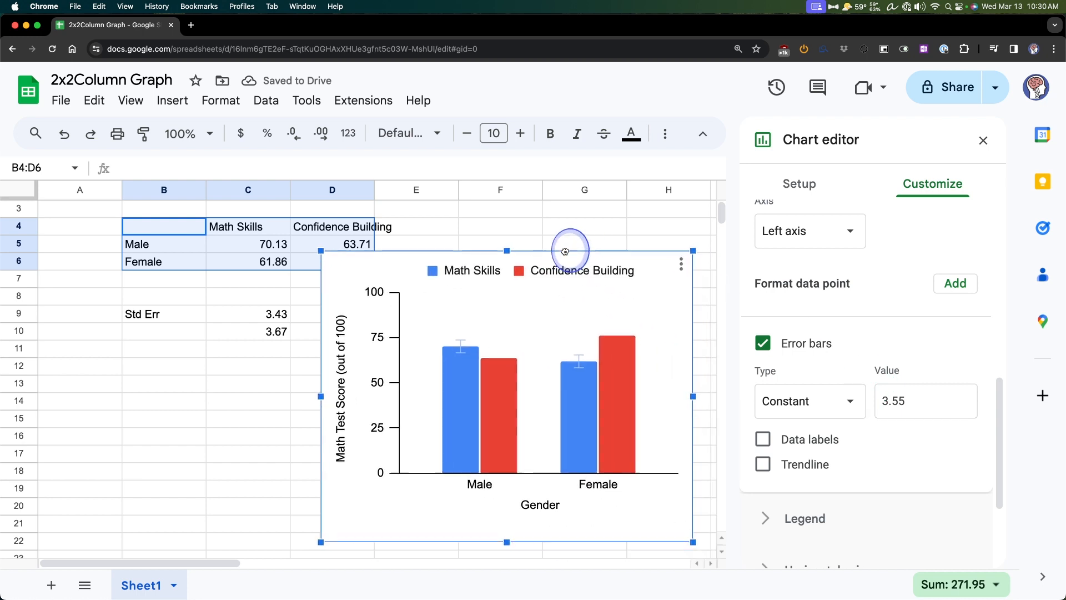
{"action": "scroll", "coordinate": [910, 305], "scroll_direction": "up", "scroll_amount": 5}
{"action": "left_click", "coordinate": [891, 283]}
{"action": "left_click", "coordinate": [883, 291]}
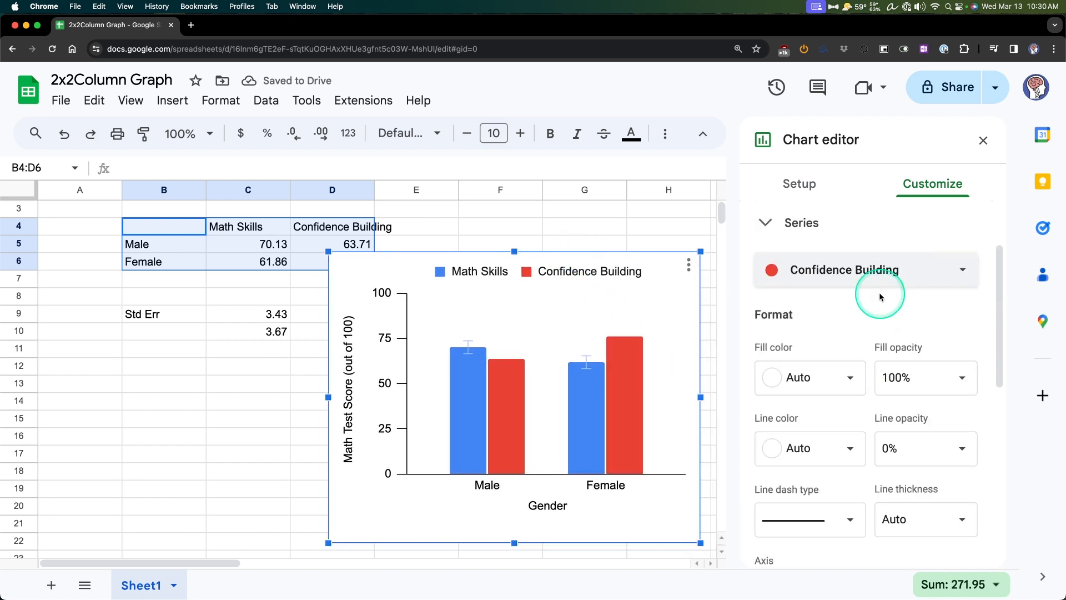
{"action": "scroll", "coordinate": [877, 333], "scroll_direction": "down", "scroll_amount": 5}
{"action": "left_click", "coordinate": [817, 409]}
Set the Confidence Building error bars to the Constant type with a value of 3.55.
{"action": "left_click", "coordinate": [820, 456]}
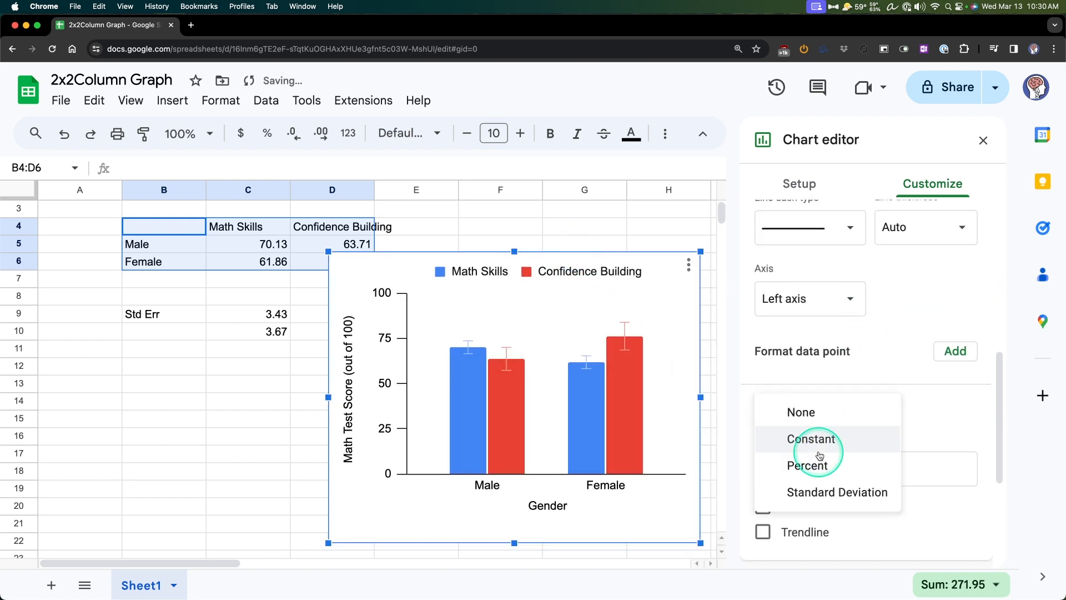
{"action": "left_click", "coordinate": [826, 452]}
{"action": "left_click", "coordinate": [929, 481]}
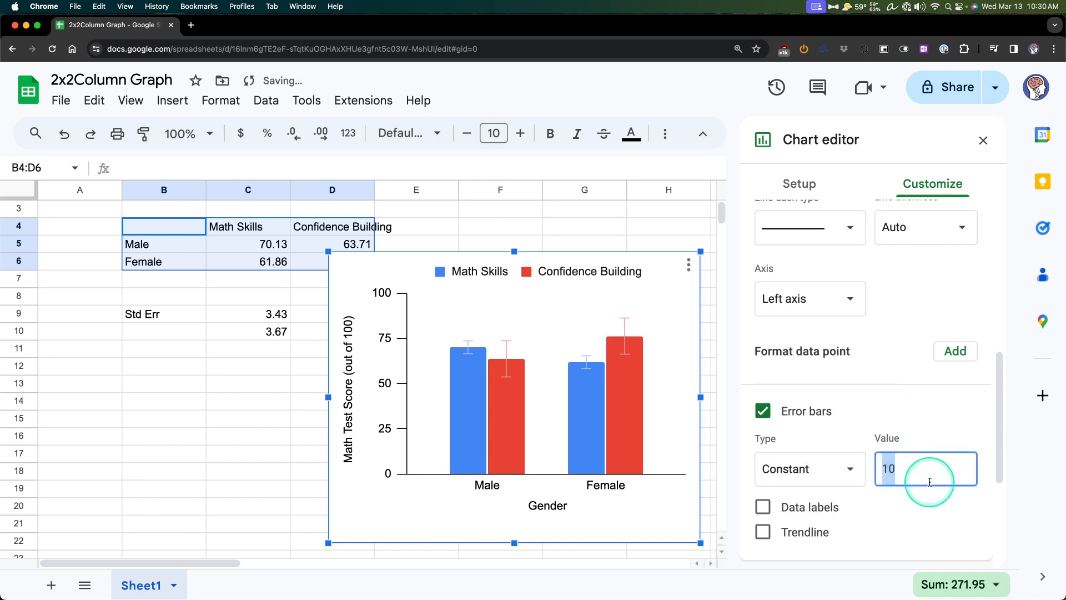
{"action": "left_click", "coordinate": [931, 388]}
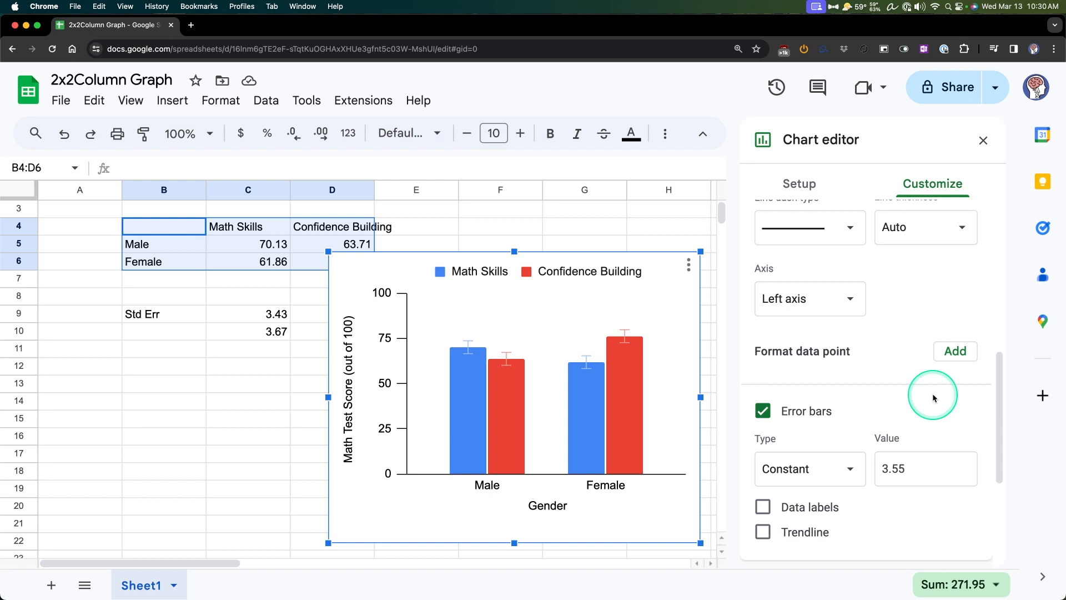
Try a black line color on the Confidence Building series and reset it to Auto.
{"action": "left_click", "coordinate": [624, 336]}
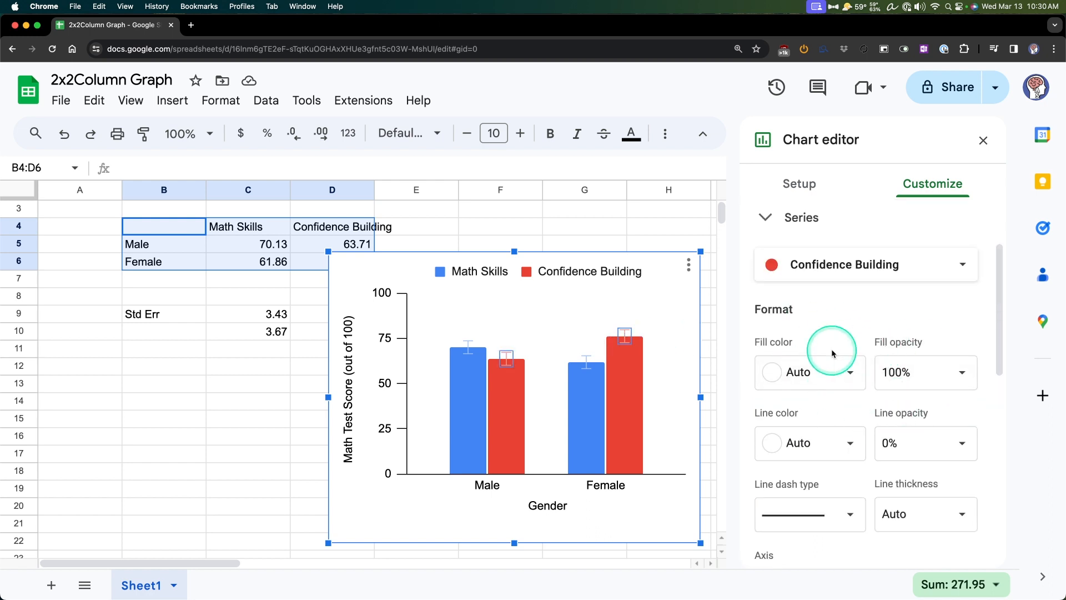
{"action": "scroll", "coordinate": [838, 389], "scroll_direction": "down", "scroll_amount": 2}
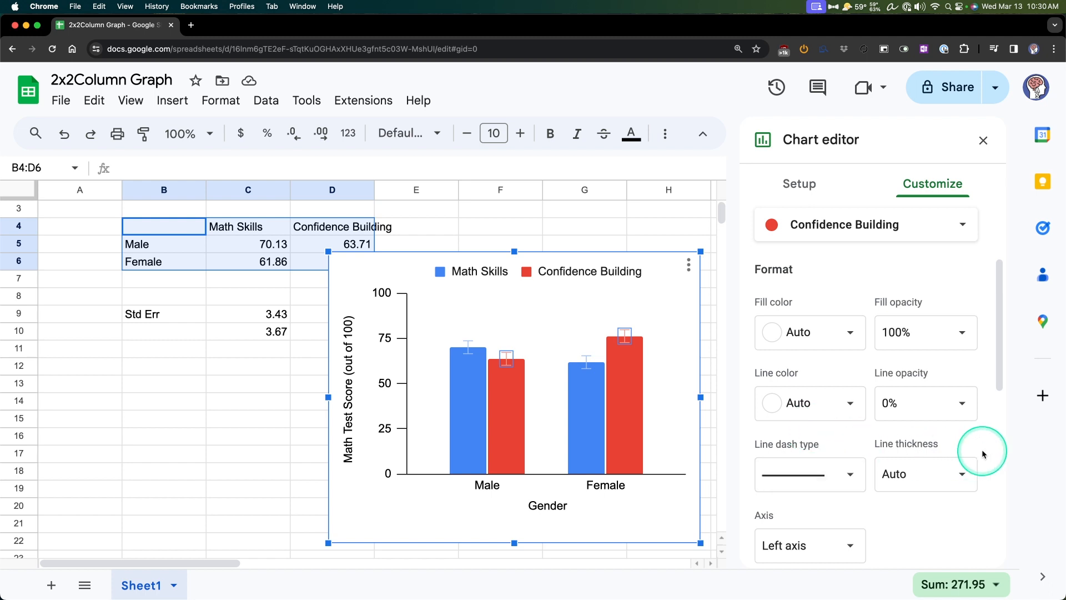
{"action": "left_click", "coordinate": [788, 395]}
{"action": "left_click", "coordinate": [771, 302]}
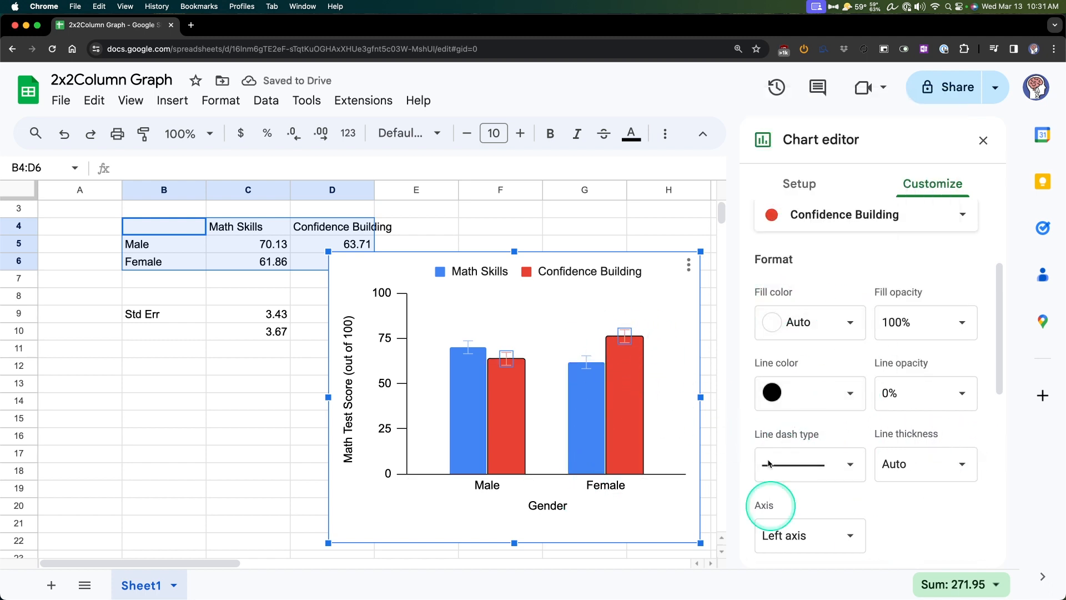
{"action": "left_click", "coordinate": [847, 393]}
{"action": "left_click", "coordinate": [805, 107]}
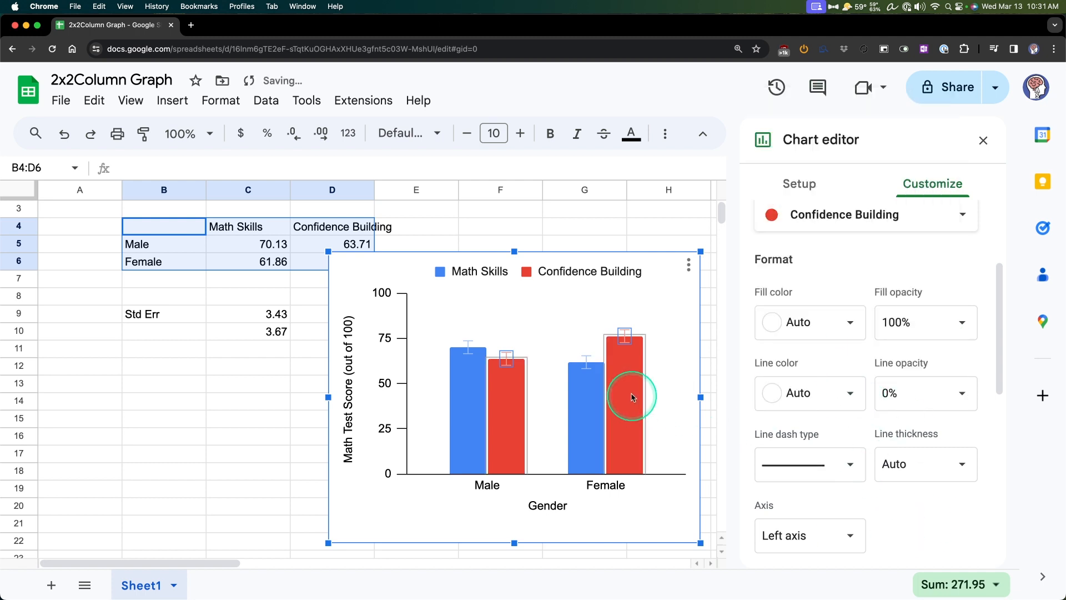
Try adding the "Confidence Building: Male" column as an individually formatted data point.
{"action": "scroll", "coordinate": [833, 372], "scroll_direction": "down", "scroll_amount": 2}
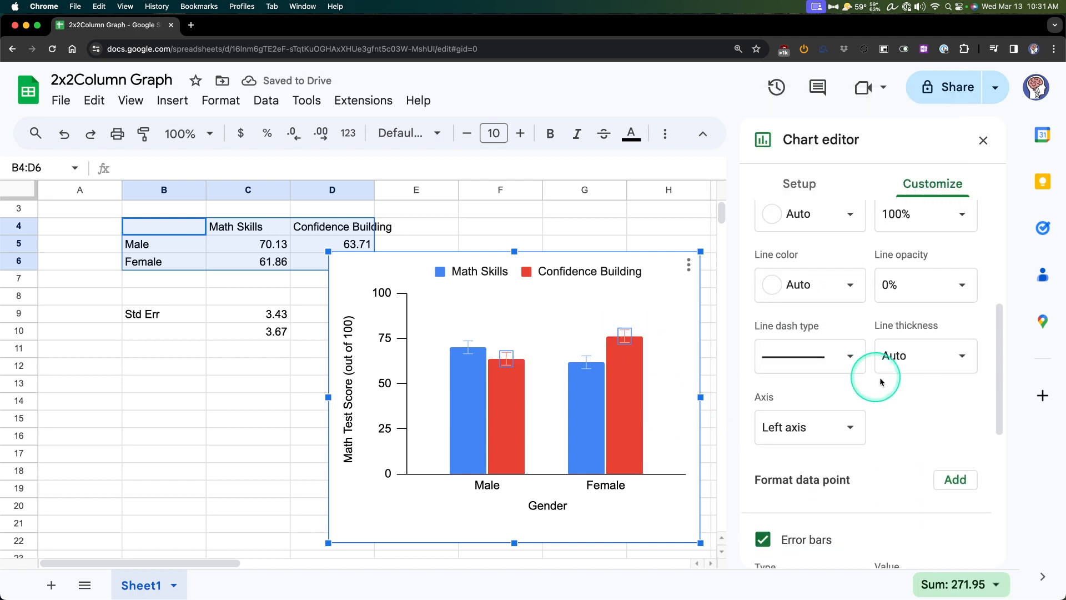
{"action": "left_click", "coordinate": [860, 442]}
{"action": "left_click", "coordinate": [855, 428]}
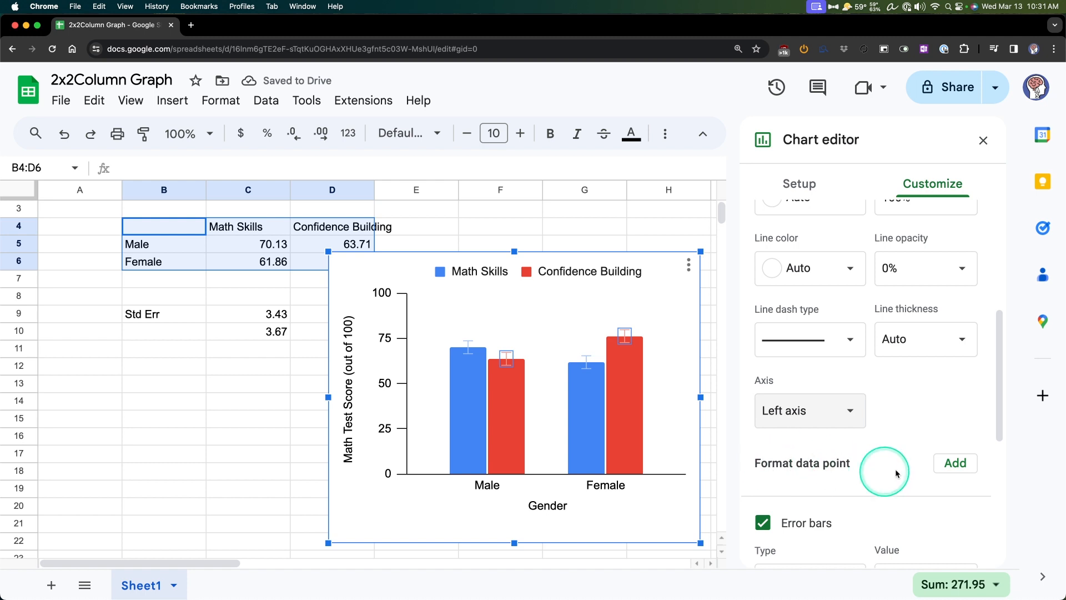
{"action": "left_click", "coordinate": [952, 462]}
{"action": "left_click", "coordinate": [410, 348]}
{"action": "left_click", "coordinate": [500, 348]}
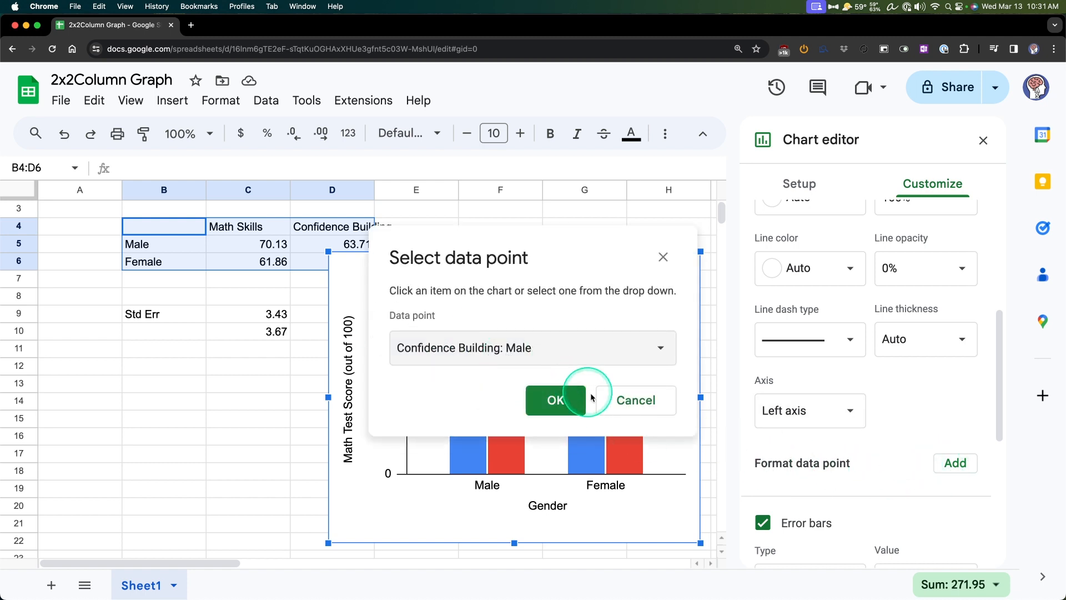
{"action": "left_click", "coordinate": [586, 396]}
{"action": "left_click", "coordinate": [790, 467]}
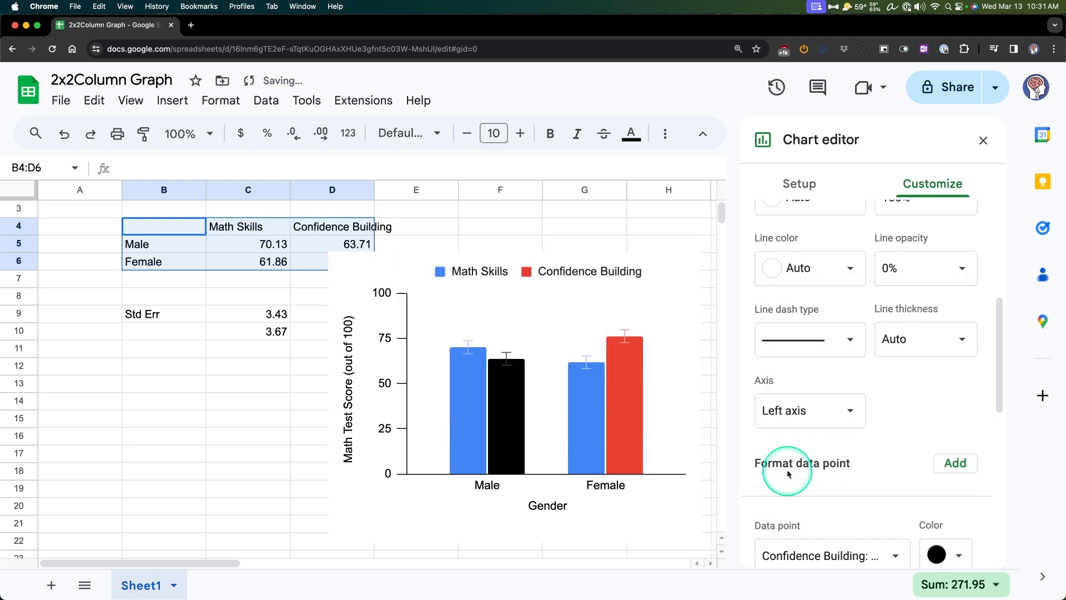
{"action": "left_click", "coordinate": [976, 336]}
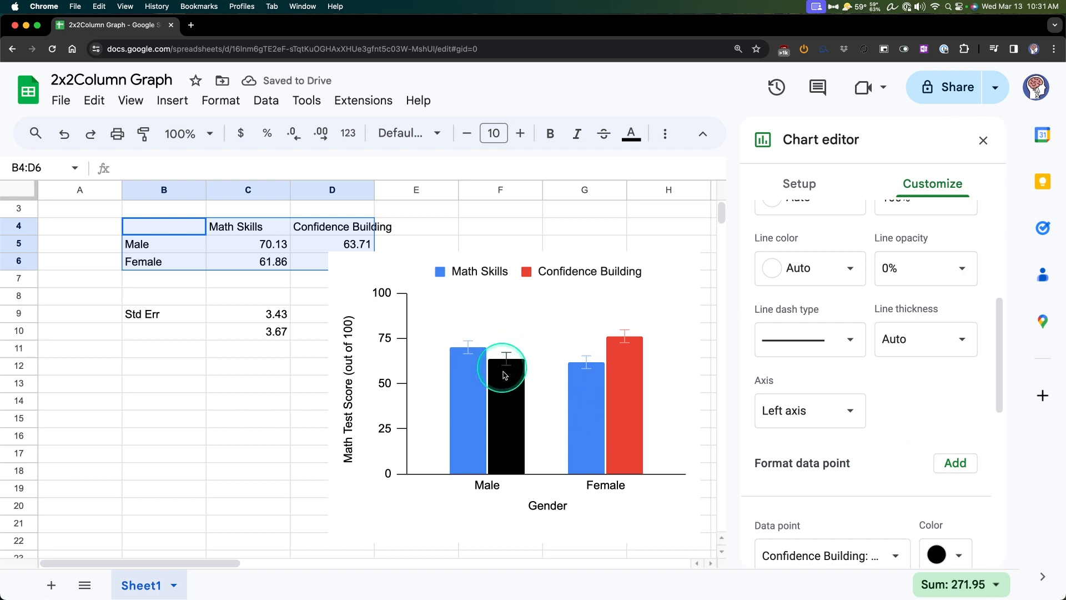
Look through the data point and error bar settings, collapse the Series options, and undo the added data point.
{"action": "scroll", "coordinate": [899, 446], "scroll_direction": "up", "scroll_amount": 5}
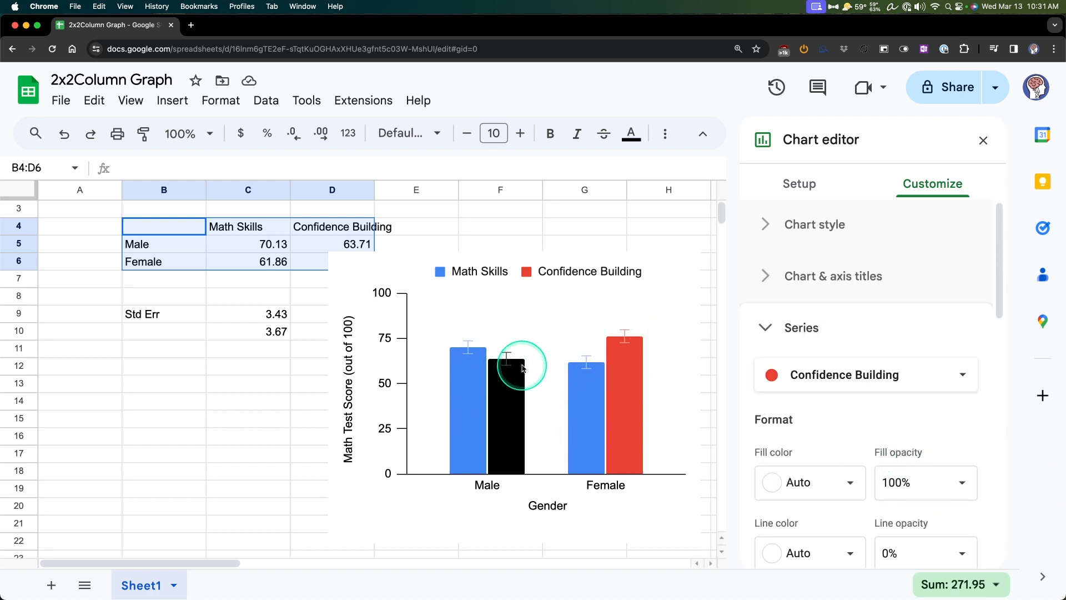
{"action": "scroll", "coordinate": [911, 442], "scroll_direction": "down", "scroll_amount": 10}
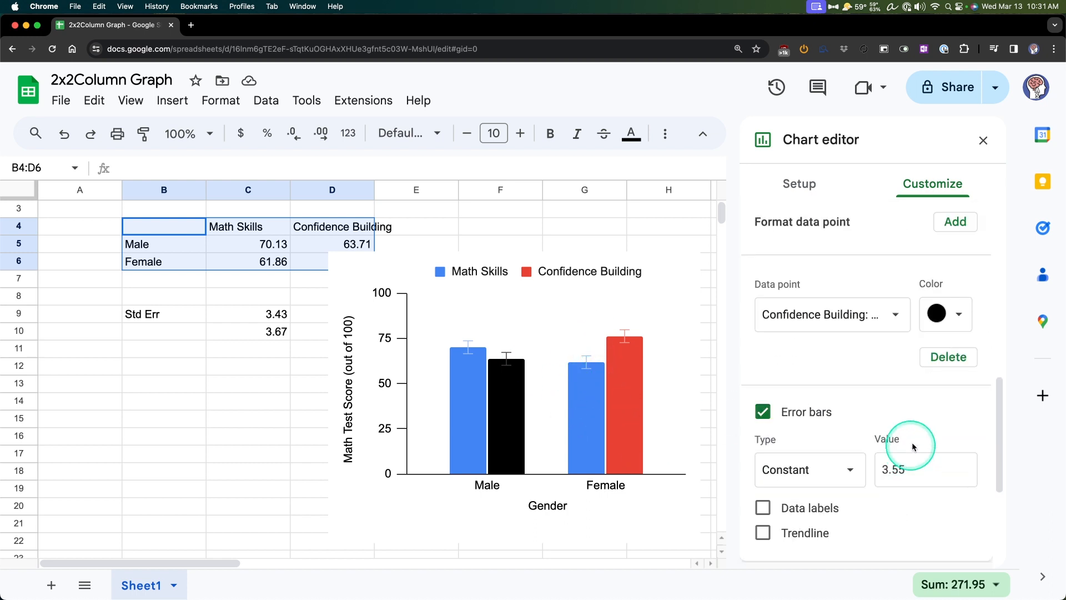
{"action": "scroll", "coordinate": [911, 388], "scroll_direction": "up", "scroll_amount": 5}
{"action": "left_click", "coordinate": [873, 324]}
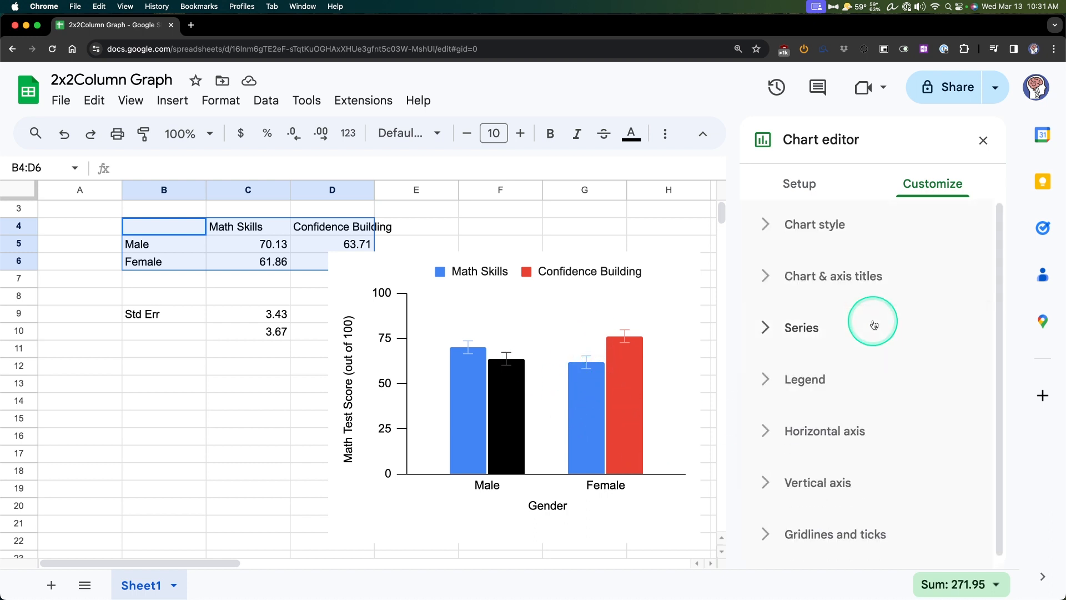
{"action": "key", "text": "super+z"}
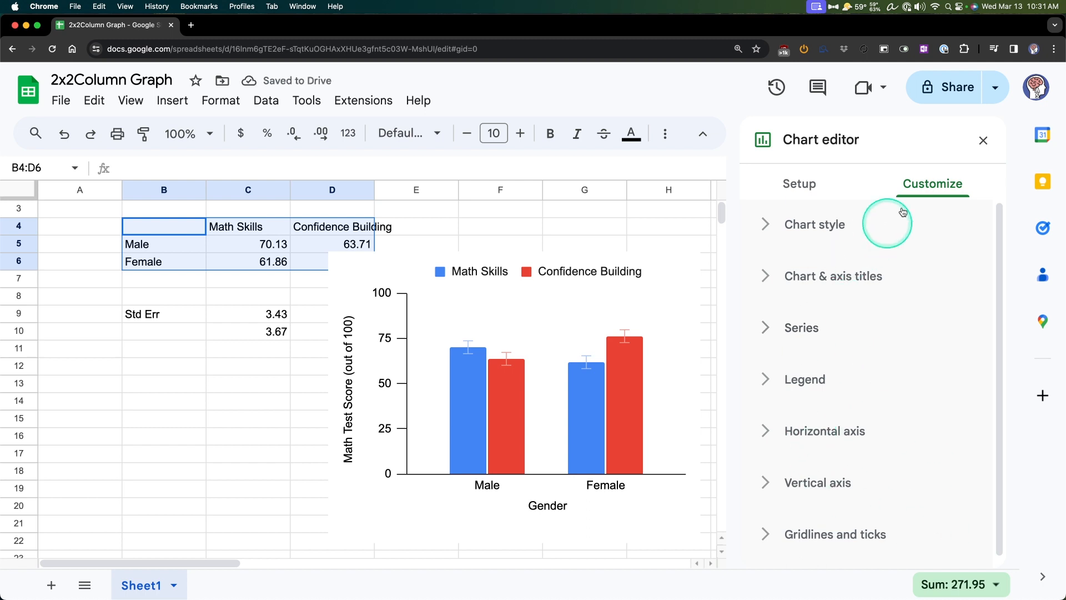
Move the chart off the data table into the empty columns beside it and select cells B4:D5.
{"action": "left_click", "coordinate": [983, 140]}
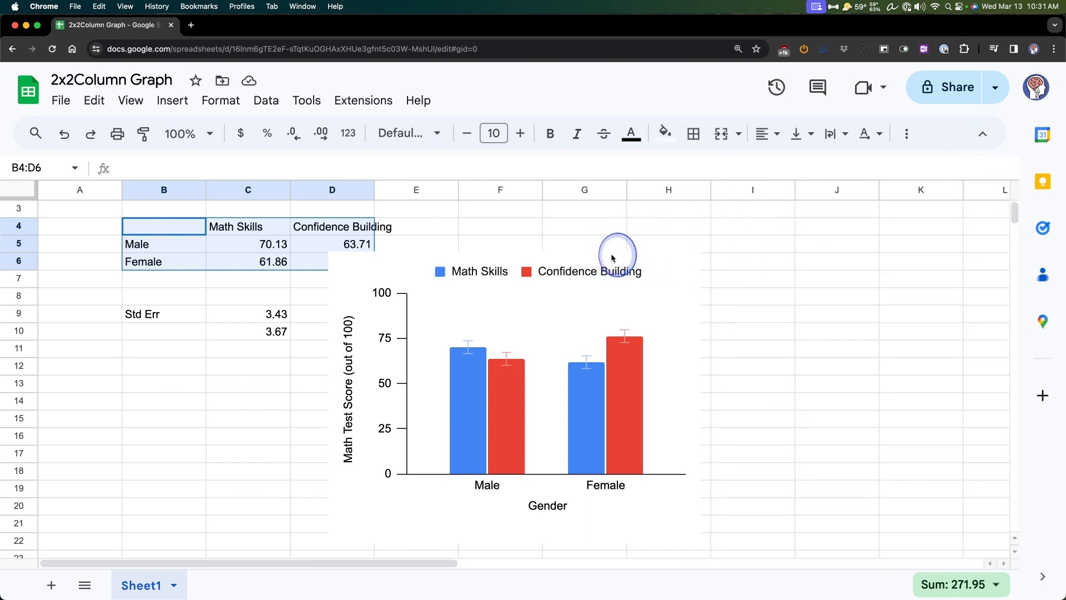
{"action": "left_click_drag", "start_coordinate": [645, 252], "coordinate": [822, 362]}
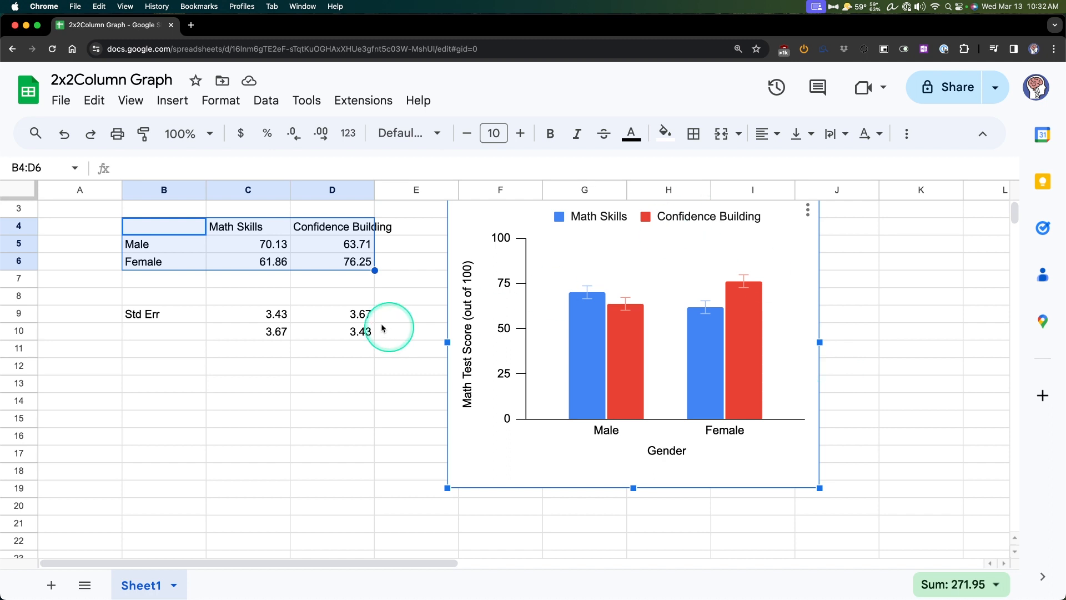
{"action": "left_click", "coordinate": [300, 280]}
{"action": "left_click_drag", "start_coordinate": [203, 245], "coordinate": [309, 233]}
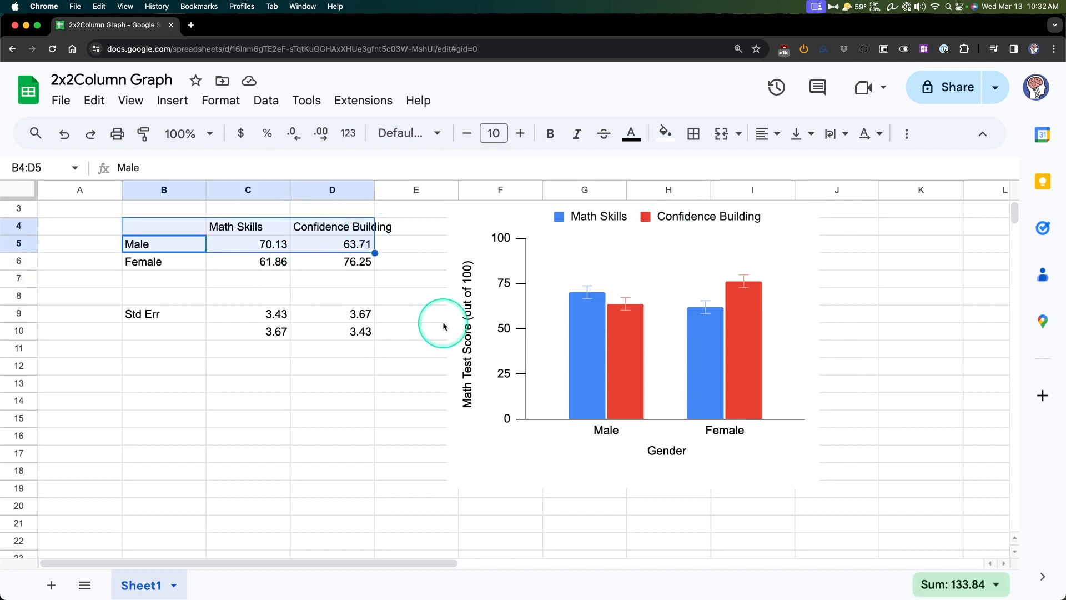